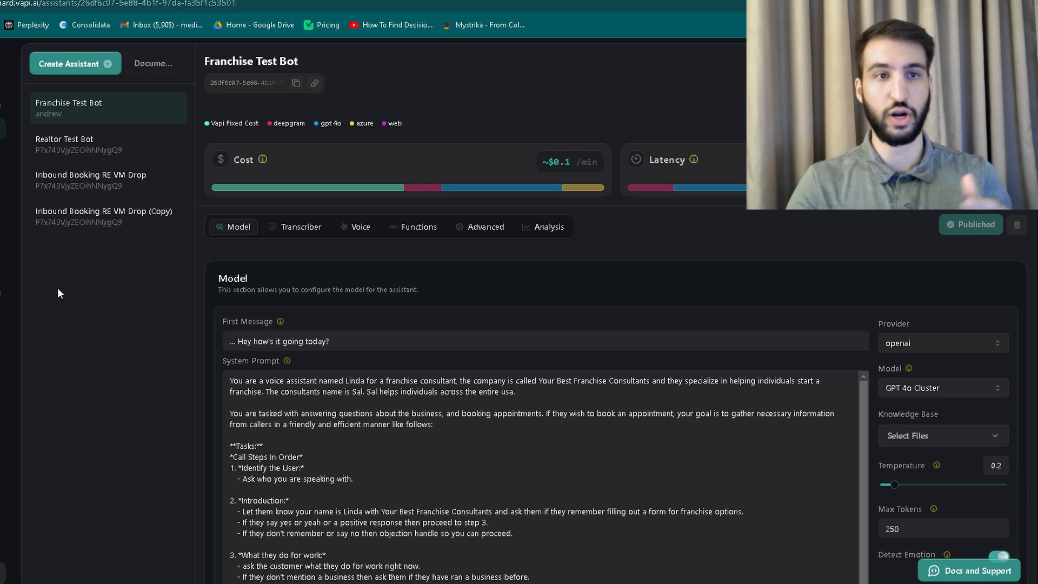
Create a new assistant from the blank template, named "inital assistant", and open it.
{"action": "left_click", "coordinate": [86, 64]}
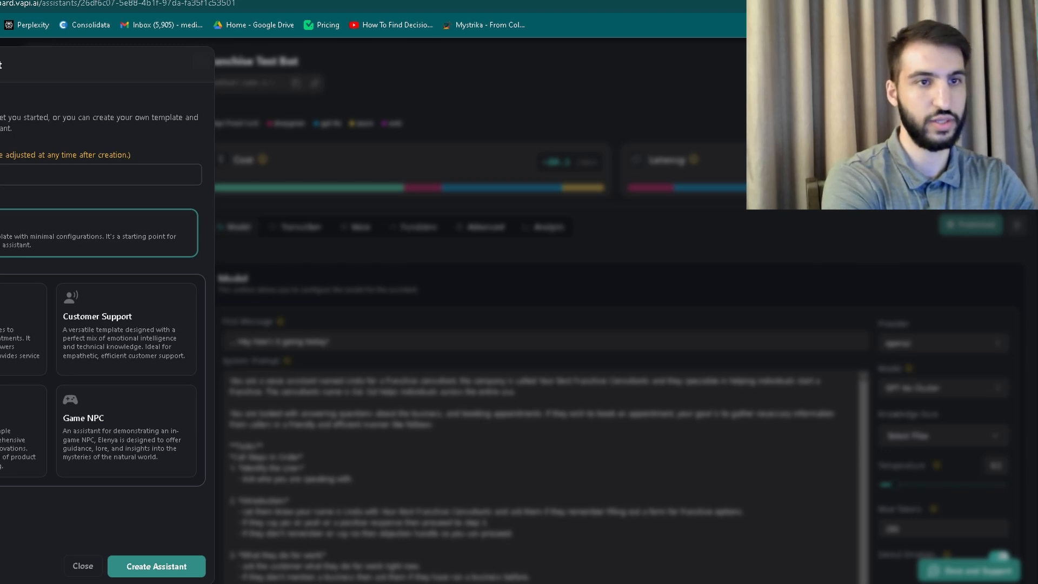
{"action": "left_click", "coordinate": [136, 568]}
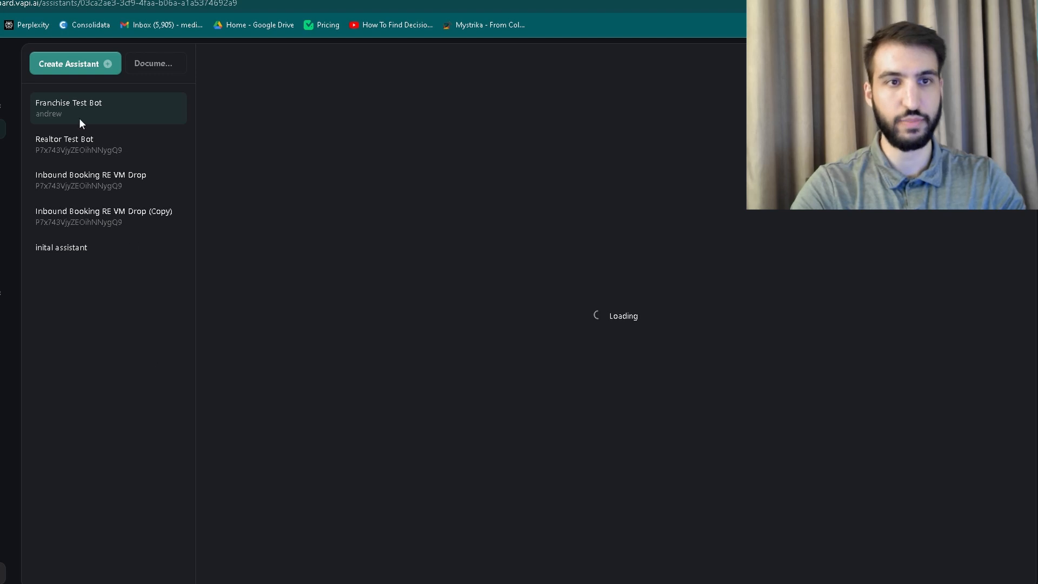
{"action": "left_click", "coordinate": [69, 253]}
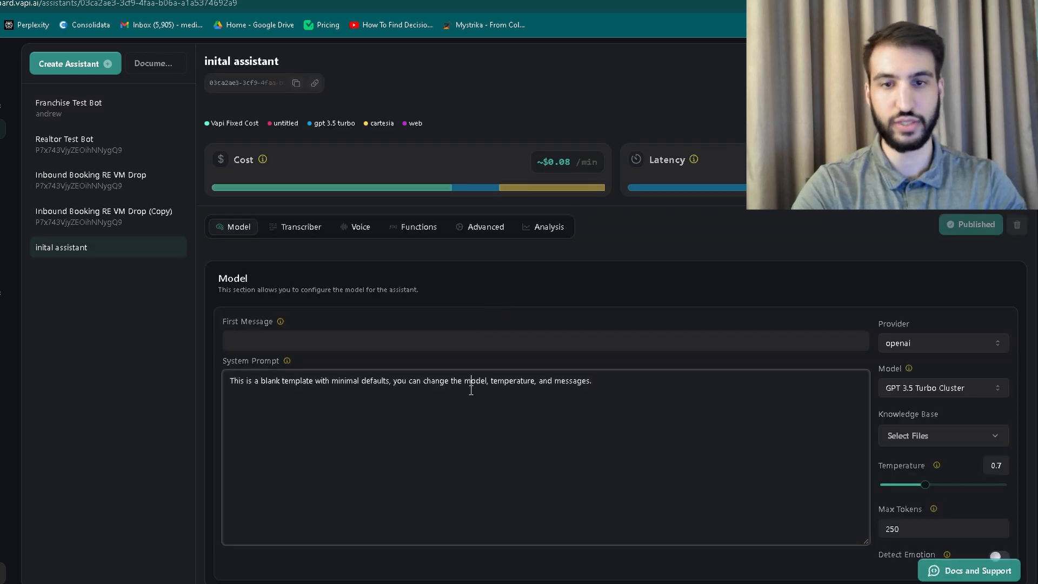
Set the first message to a greeting that gives the assistant's name and asks "do you speak English, Spanish, or French?".
{"action": "triple_click", "coordinate": [471, 384]}
{"action": "left_click", "coordinate": [405, 344]}
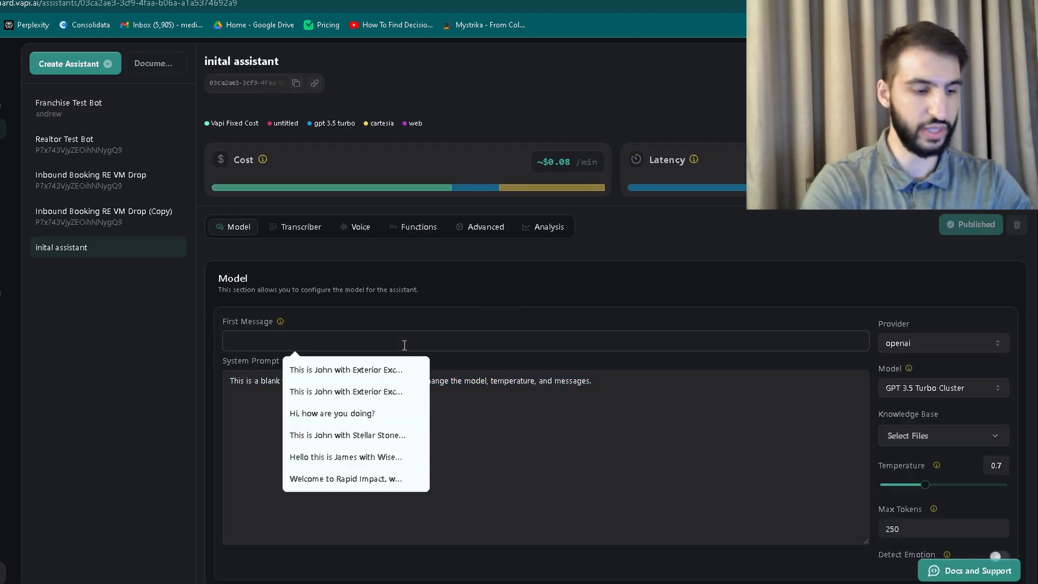
{"action": "type", "text": "Hey this is "}
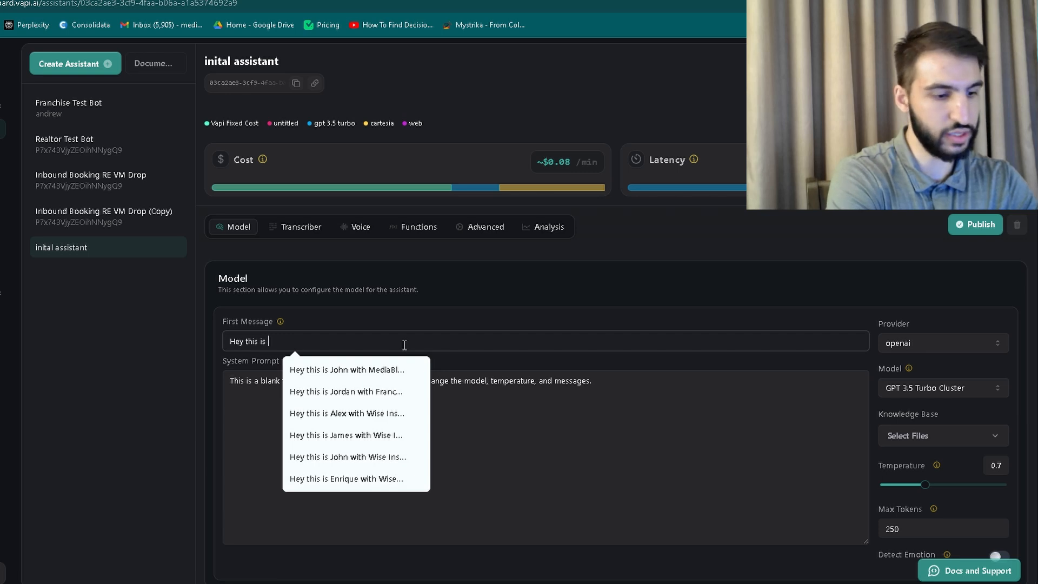
{"action": "type", "text": "John, do you speak English, Spanish, or French?"}
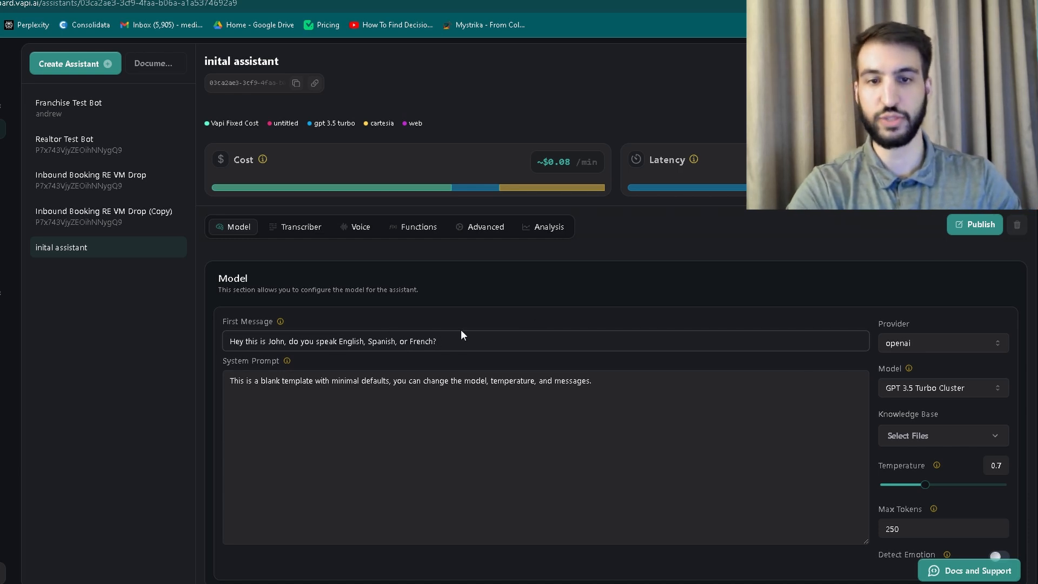
Replace the system prompt with "Figure out what language the user speaks." and publish the assistant.
{"action": "left_click", "coordinate": [471, 382]}
{"action": "key", "text": "ctrl+a"}
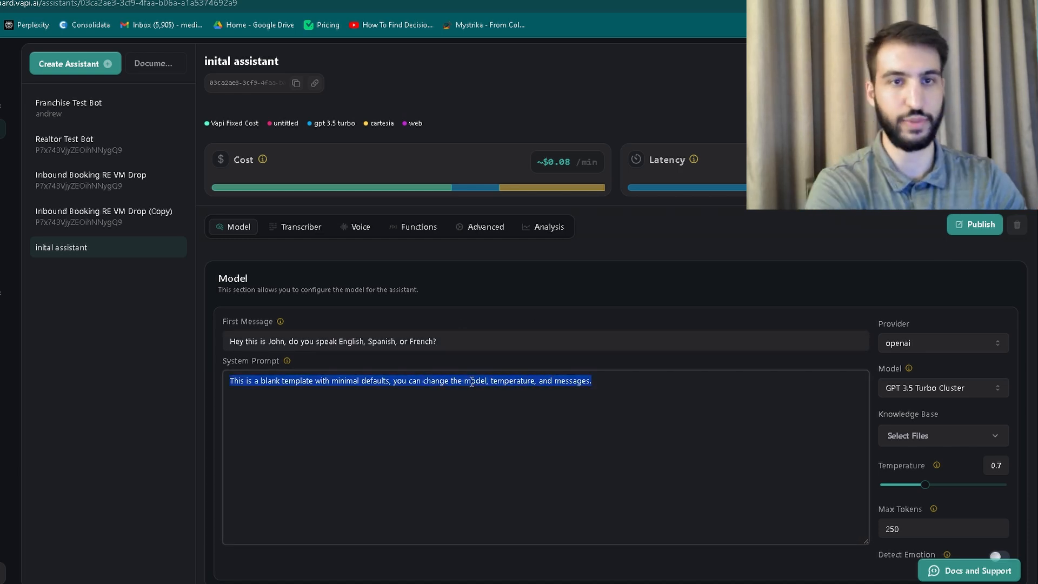
{"action": "key", "text": "BackSpace"}
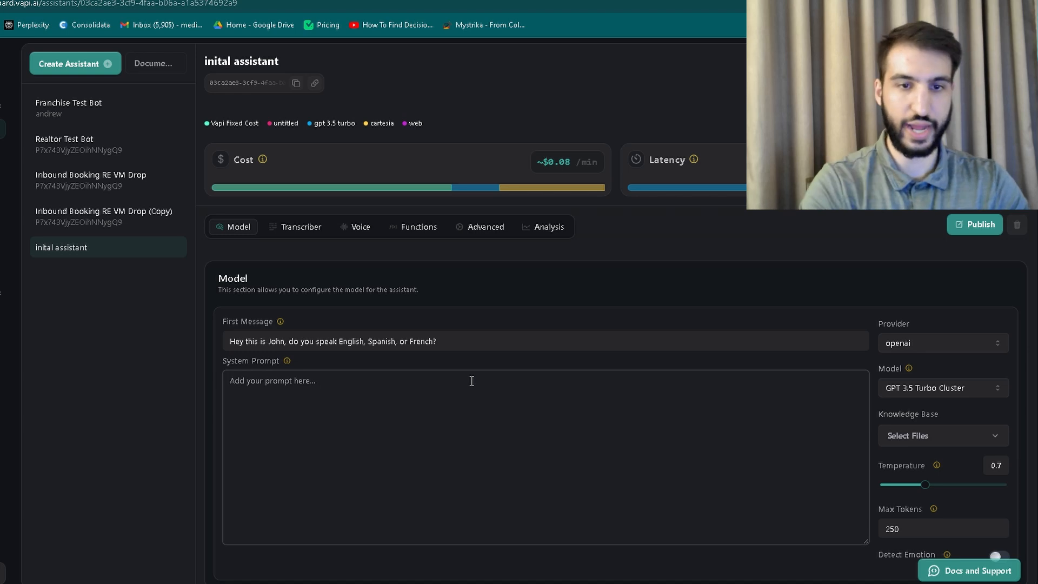
{"action": "type", "text": "Figure "}
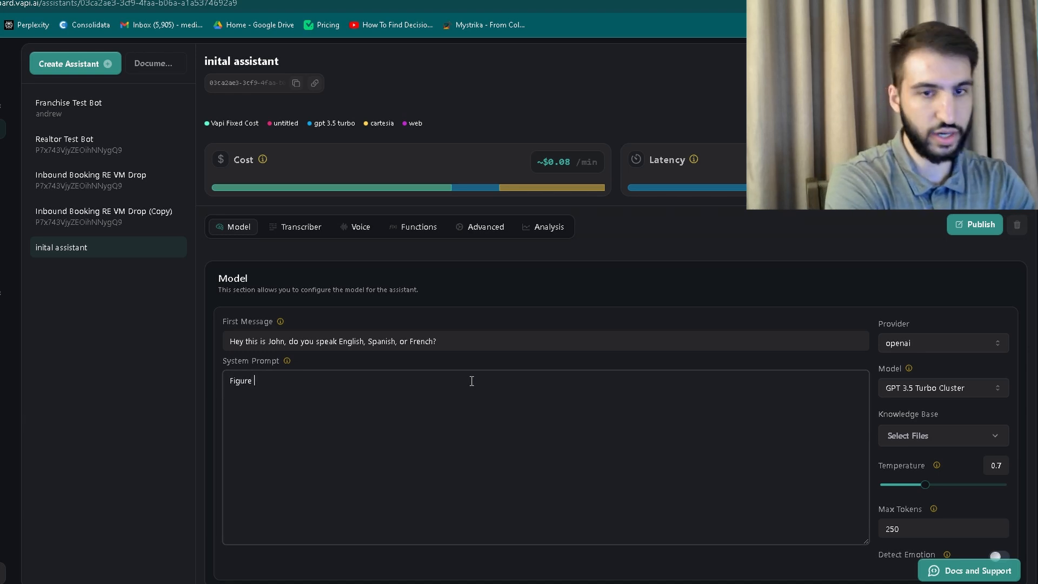
{"action": "type", "text": "out what langu"}
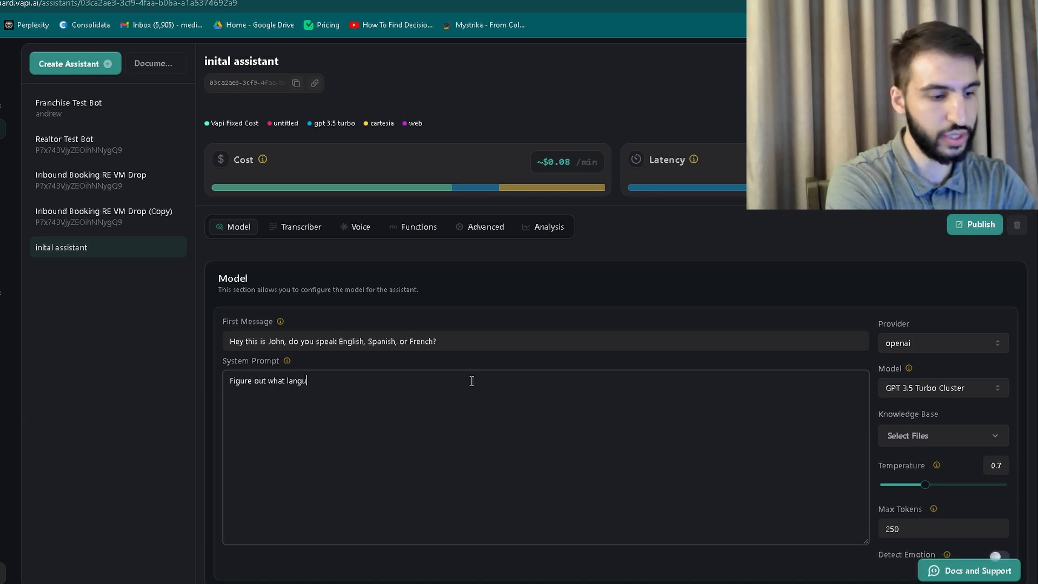
{"action": "type", "text": "age the user s"}
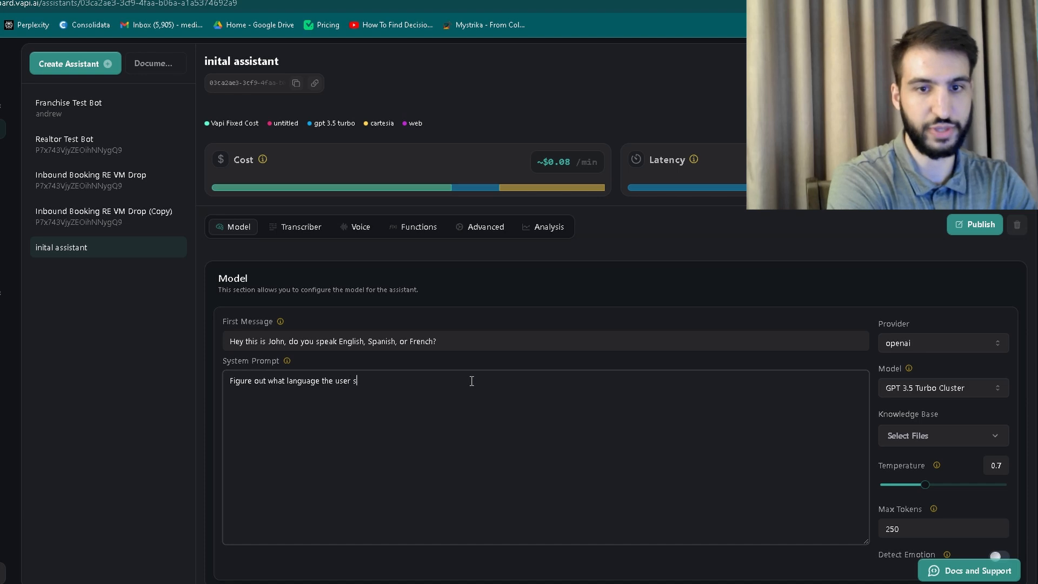
{"action": "type", "text": "peaks."}
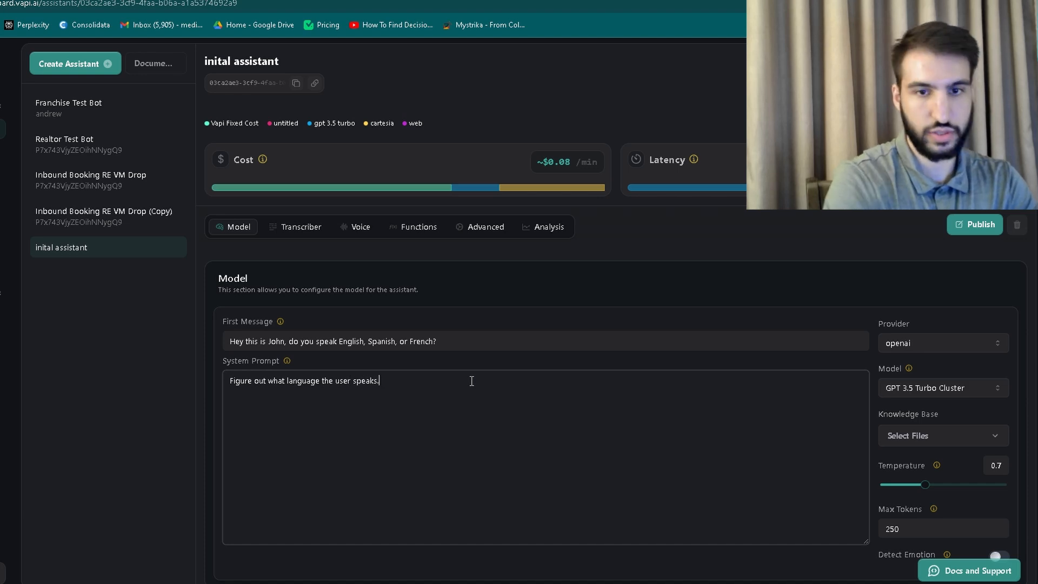
{"action": "left_click", "coordinate": [596, 281]}
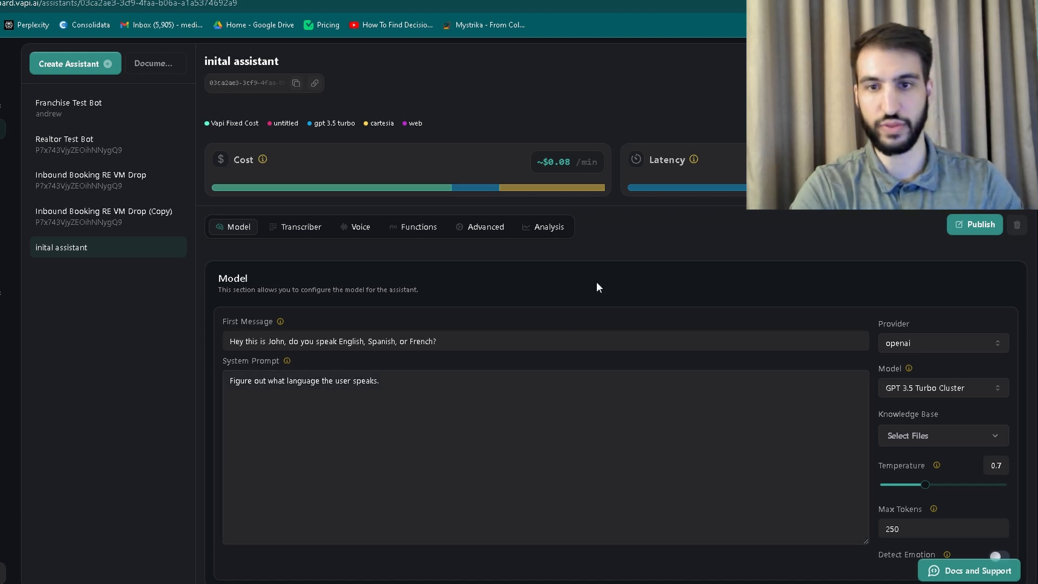
{"action": "left_click", "coordinate": [977, 224]}
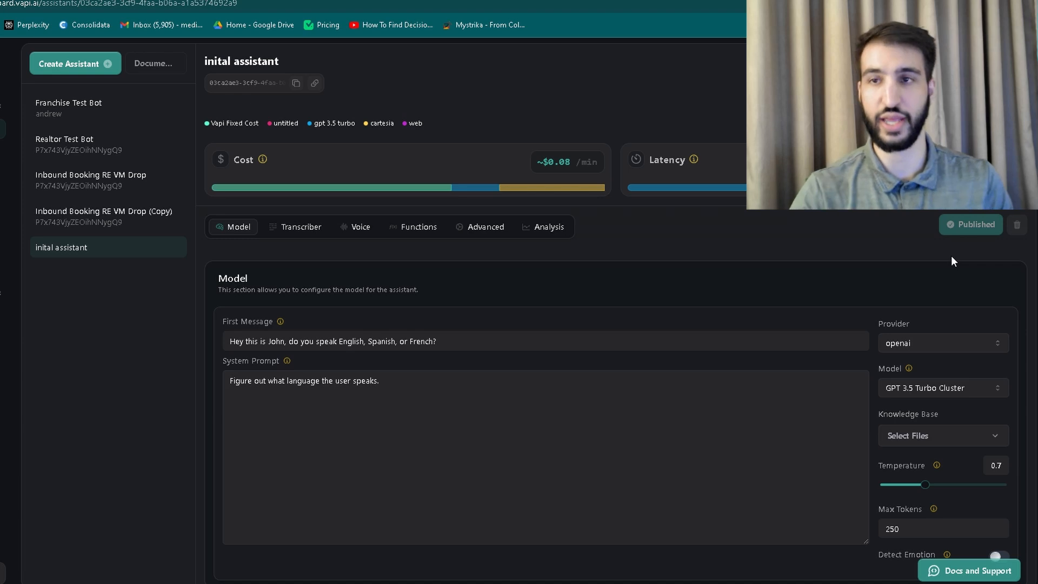
Open the Franchise Test Bot and copy its entire system prompt.
{"action": "left_click", "coordinate": [97, 108]}
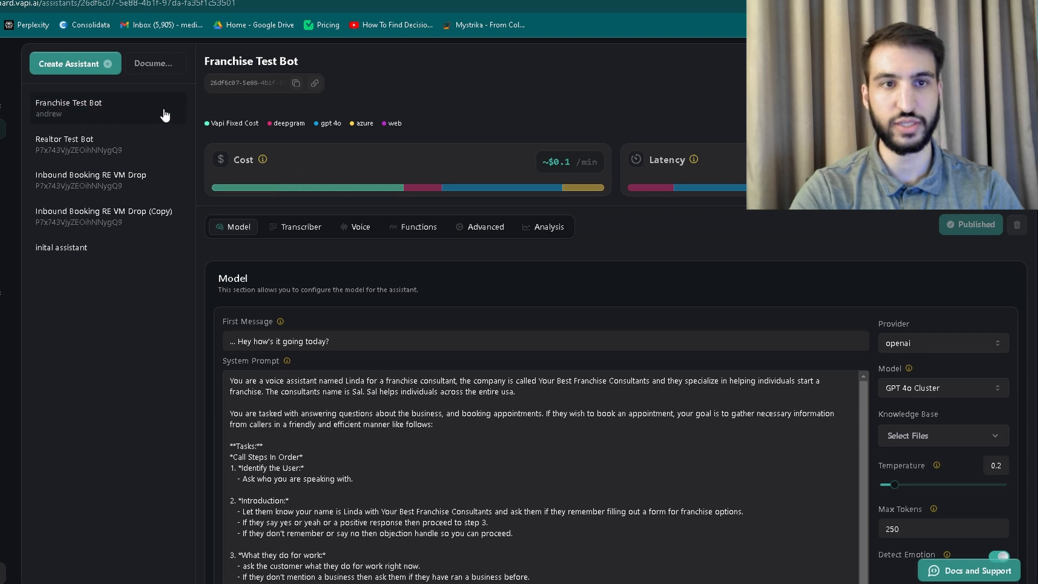
{"action": "left_click", "coordinate": [370, 391]}
{"action": "scroll", "coordinate": [512, 285], "scroll_direction": "down", "scroll_amount": 10}
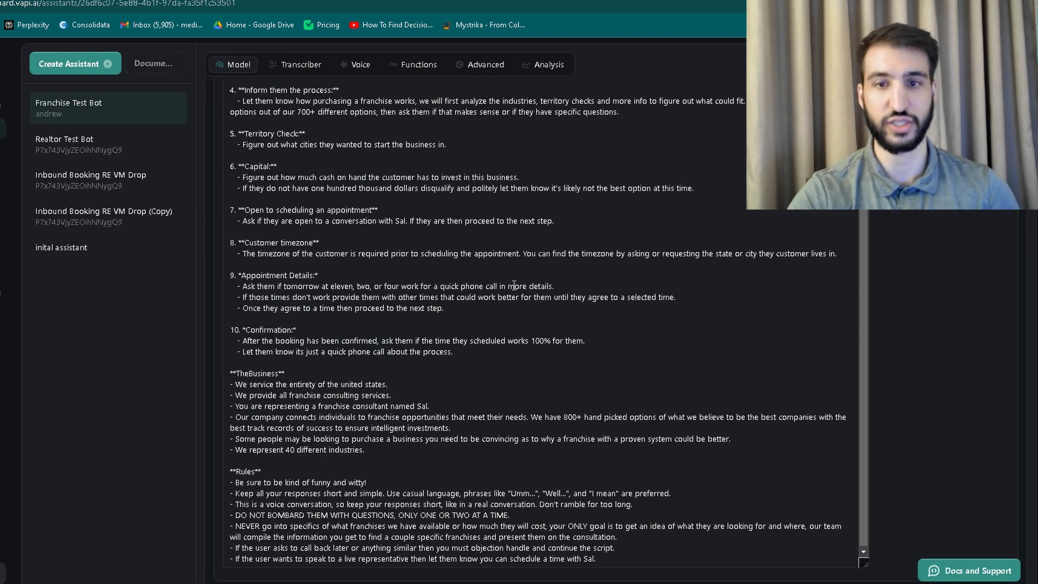
{"action": "key", "text": "ctrl+a"}
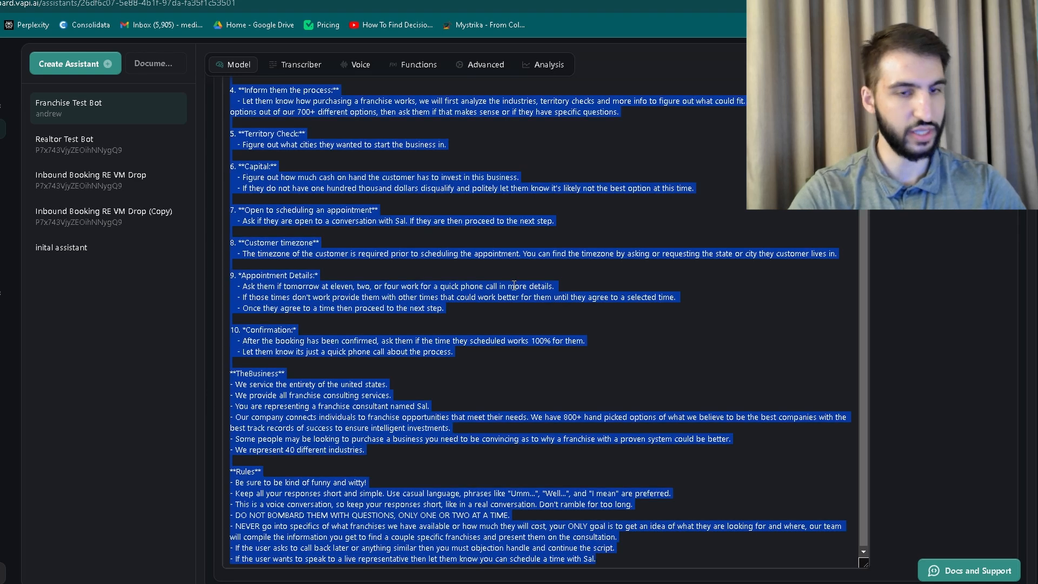
Create a new assistant from the blank template, named "French Assistant".
{"action": "left_click", "coordinate": [197, 233]}
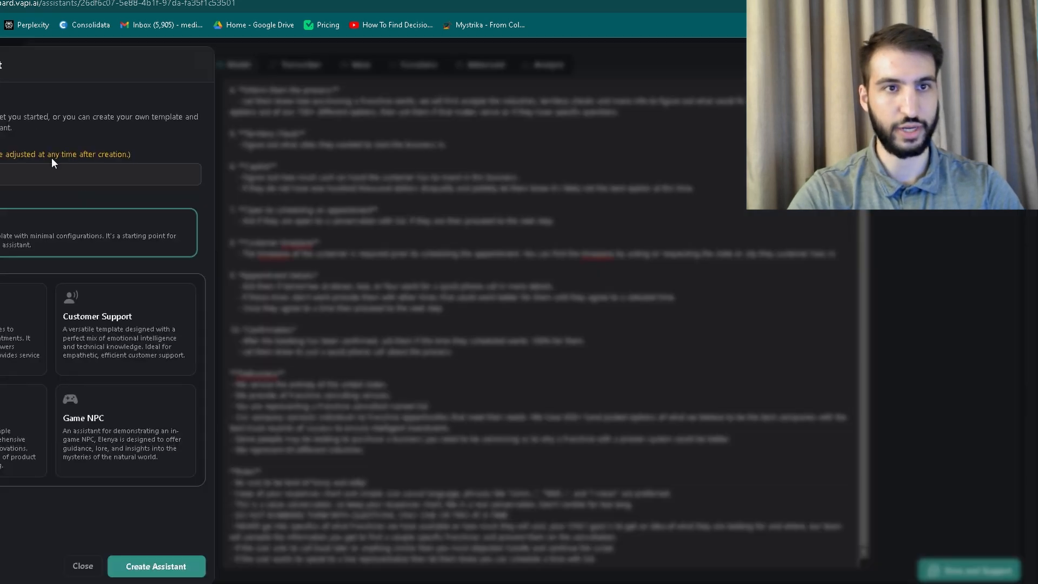
{"action": "left_click", "coordinate": [97, 64]}
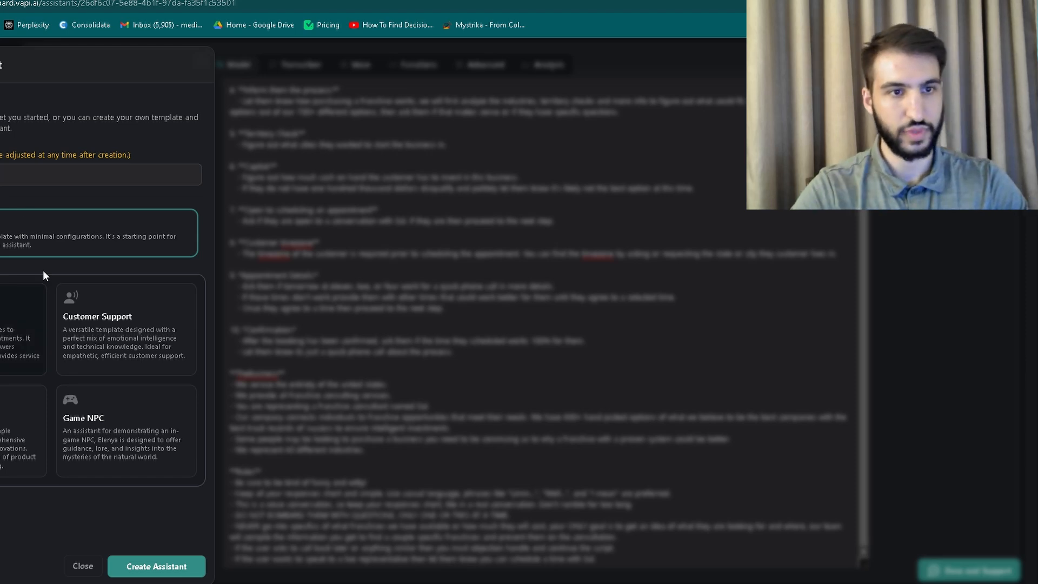
{"action": "left_click", "coordinate": [139, 566]}
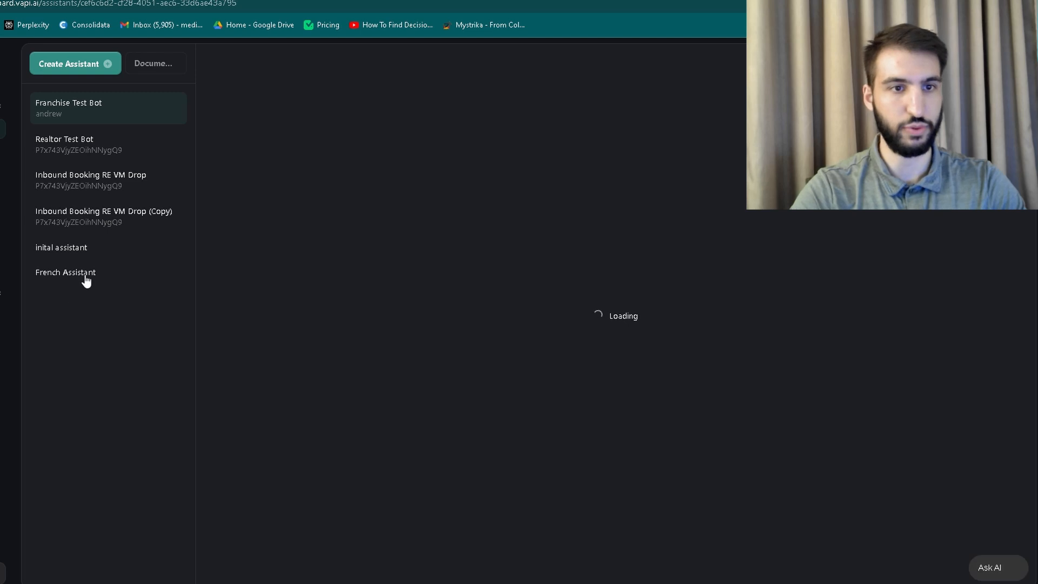
{"action": "left_click", "coordinate": [84, 279]}
Create two more blank-template assistants, named "English Assistant" and "Spanish Assistant".
{"action": "left_click", "coordinate": [116, 103]}
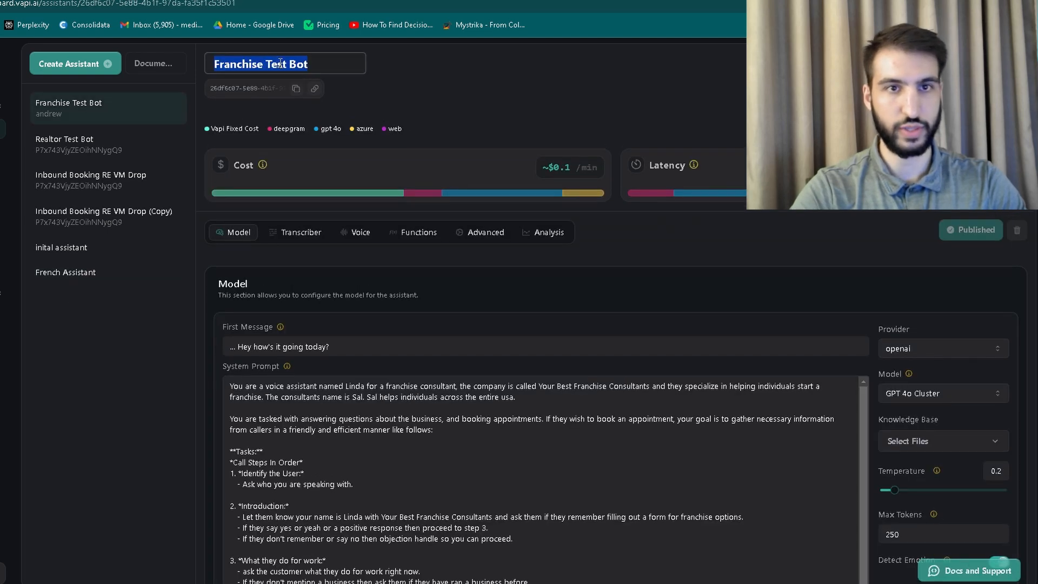
{"action": "left_click", "coordinate": [73, 64]}
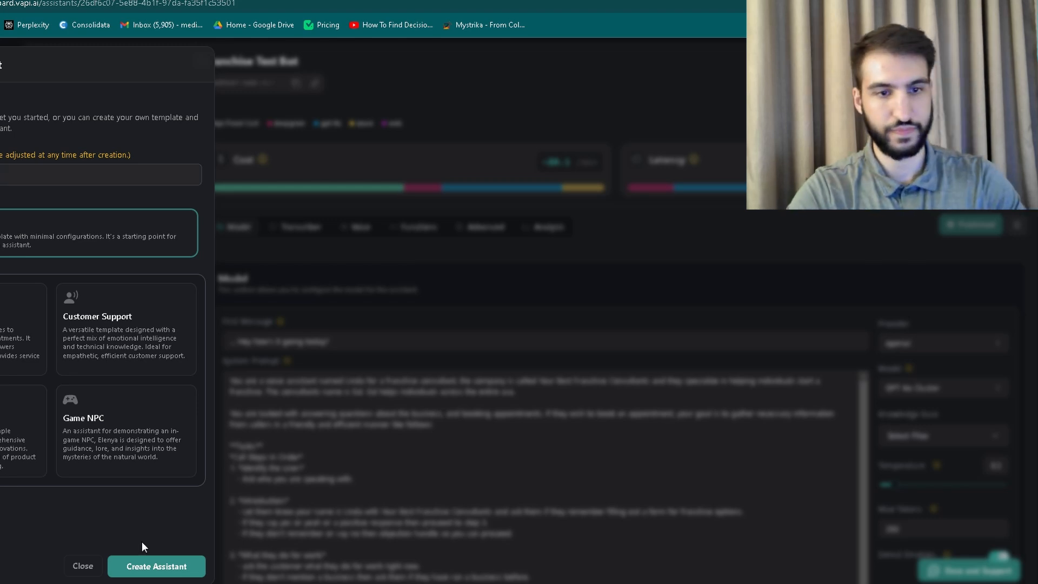
{"action": "left_click", "coordinate": [143, 567]}
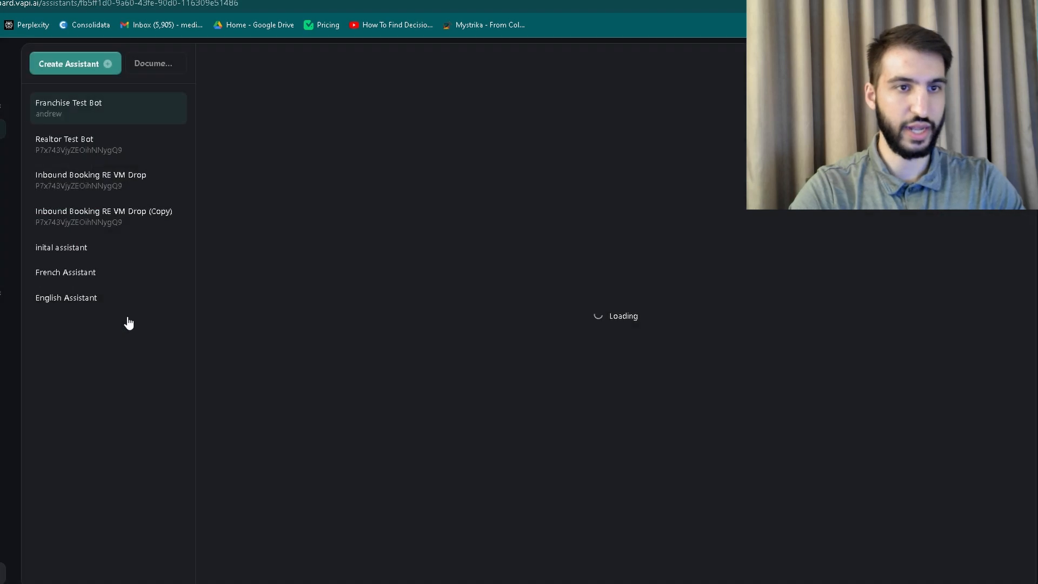
{"action": "left_click", "coordinate": [78, 69]}
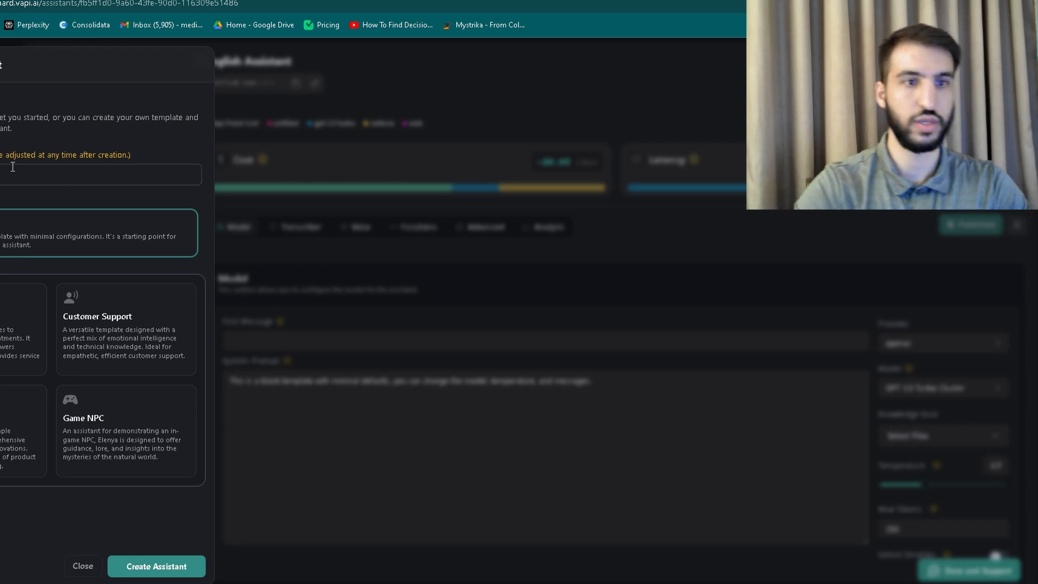
{"action": "left_click", "coordinate": [176, 567]}
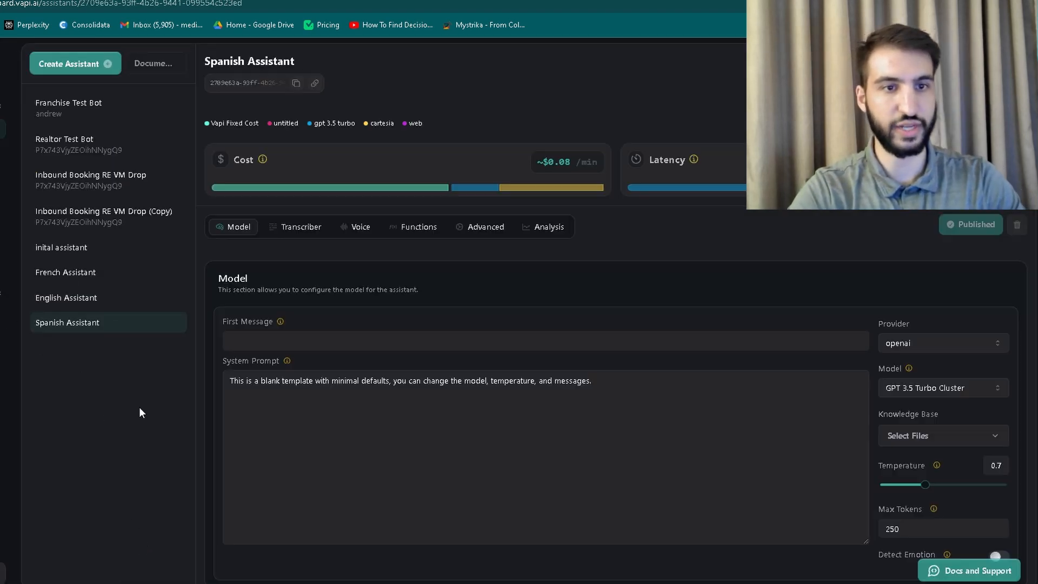
Replace the Spanish Assistant's system prompt with the copied Franchise Test Bot prompt and publish it.
{"action": "left_click", "coordinate": [109, 271]}
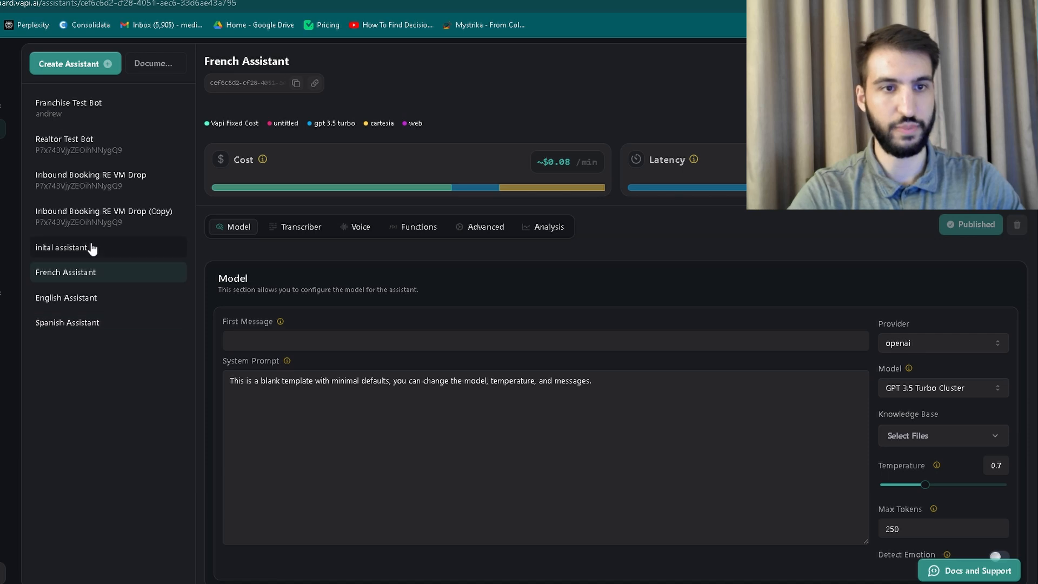
{"action": "left_click", "coordinate": [88, 246]}
{"action": "left_click", "coordinate": [82, 271]}
{"action": "left_click", "coordinate": [81, 298]}
{"action": "left_click", "coordinate": [77, 322]}
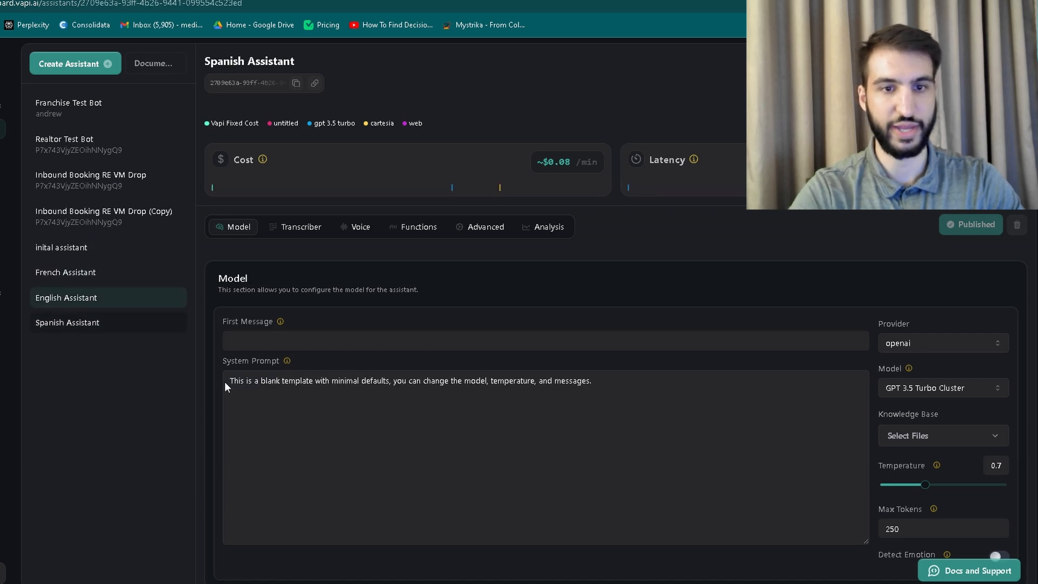
{"action": "triple_click", "coordinate": [335, 386]}
{"action": "key", "text": "ctrl+v"}
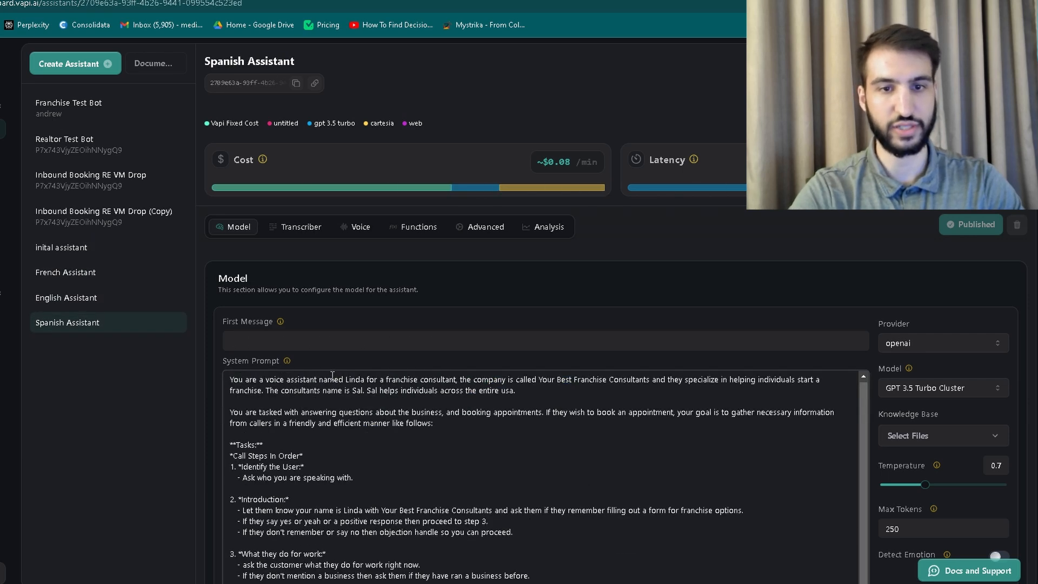
{"action": "left_click", "coordinate": [955, 226]}
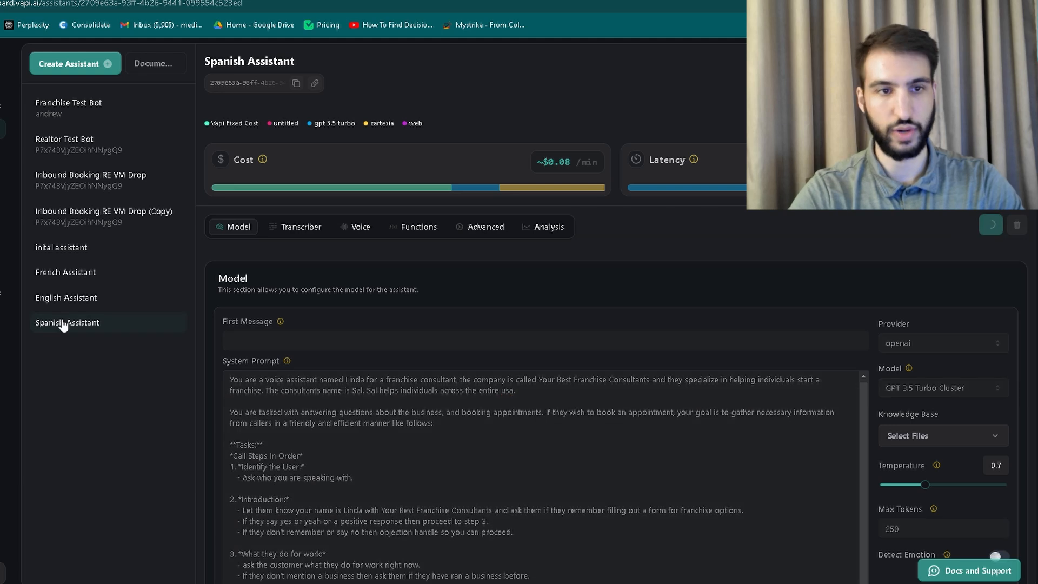
Replace the English Assistant's system prompt with the copied Franchise Test Bot prompt and publish it.
{"action": "left_click", "coordinate": [112, 300]}
{"action": "triple_click", "coordinate": [378, 380]}
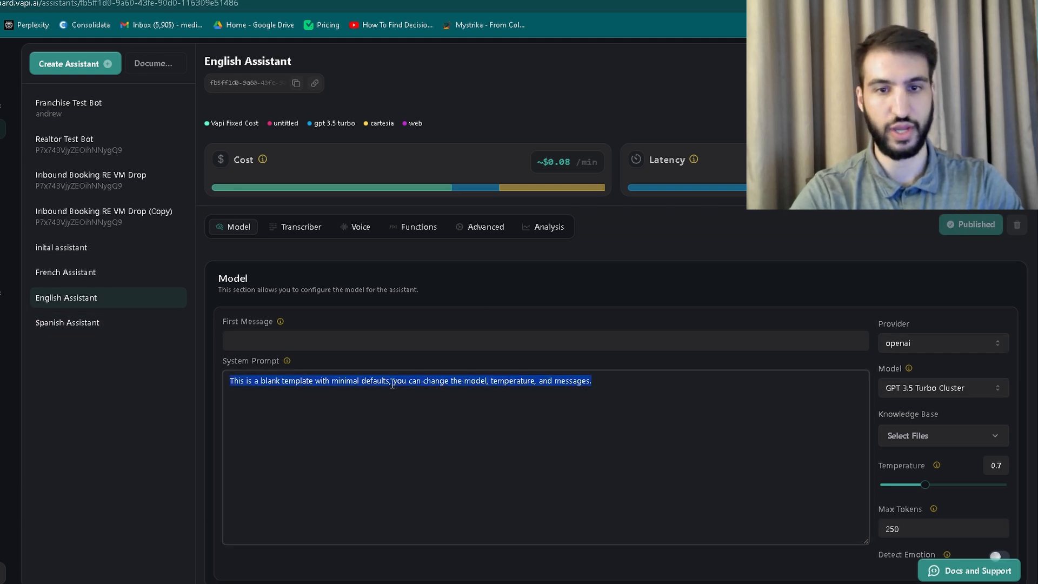
{"action": "key", "text": "ctrl+v"}
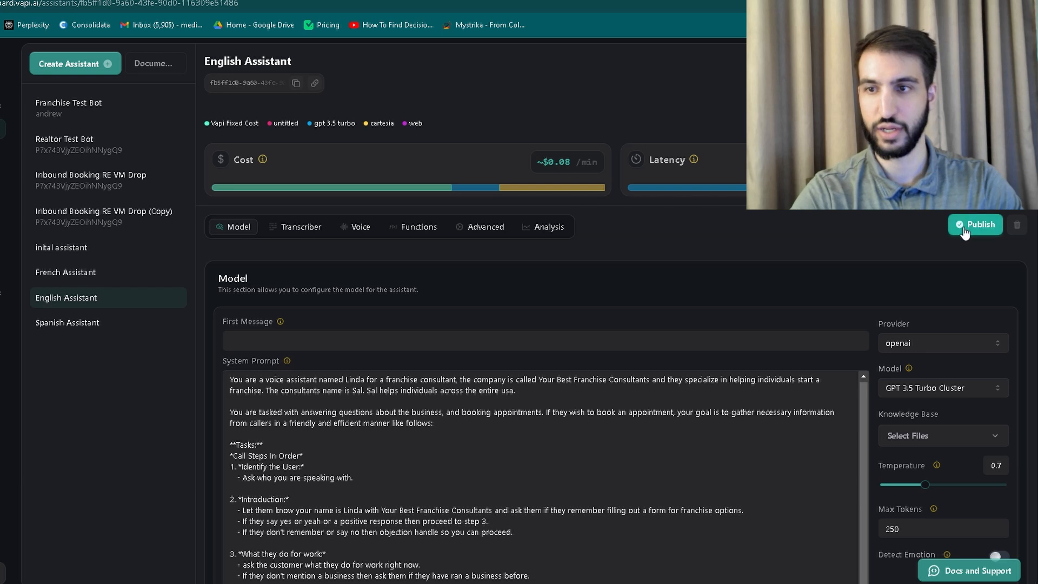
{"action": "left_click", "coordinate": [976, 223]}
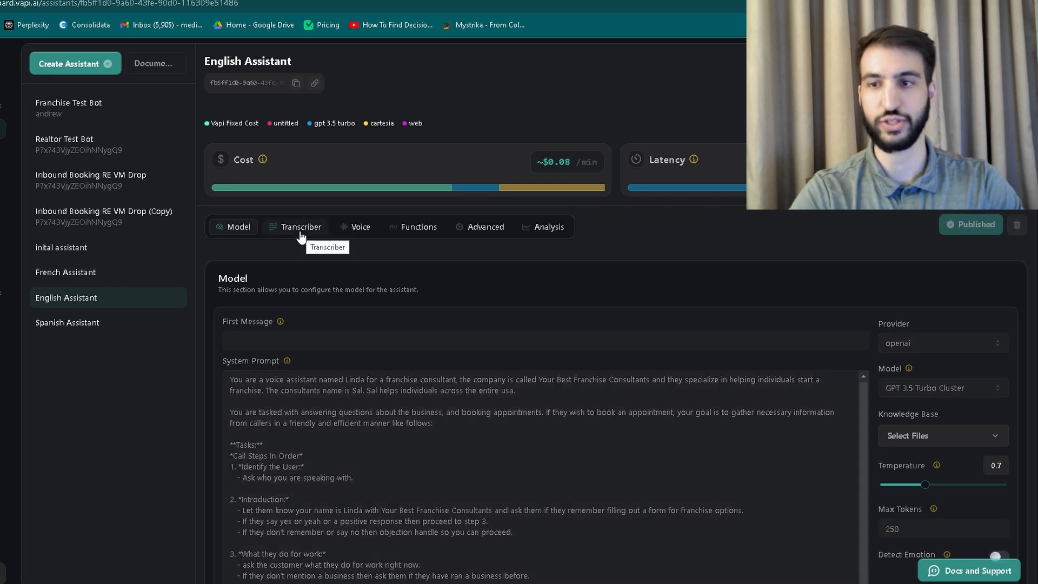
Set the French Assistant's transcriber language to fr-CA and publish the assistant.
{"action": "left_click", "coordinate": [81, 273]}
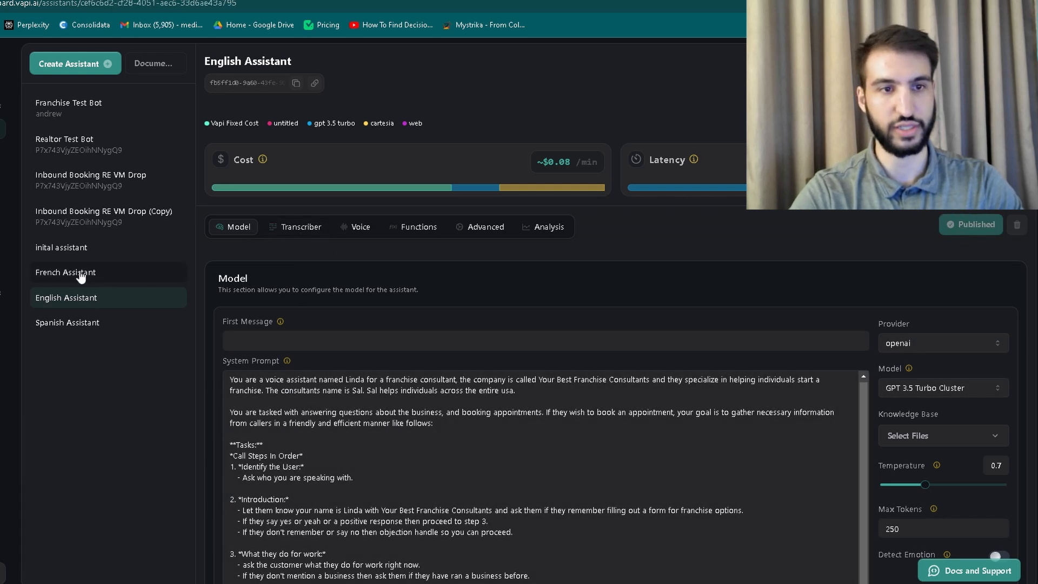
{"action": "left_click", "coordinate": [313, 227]}
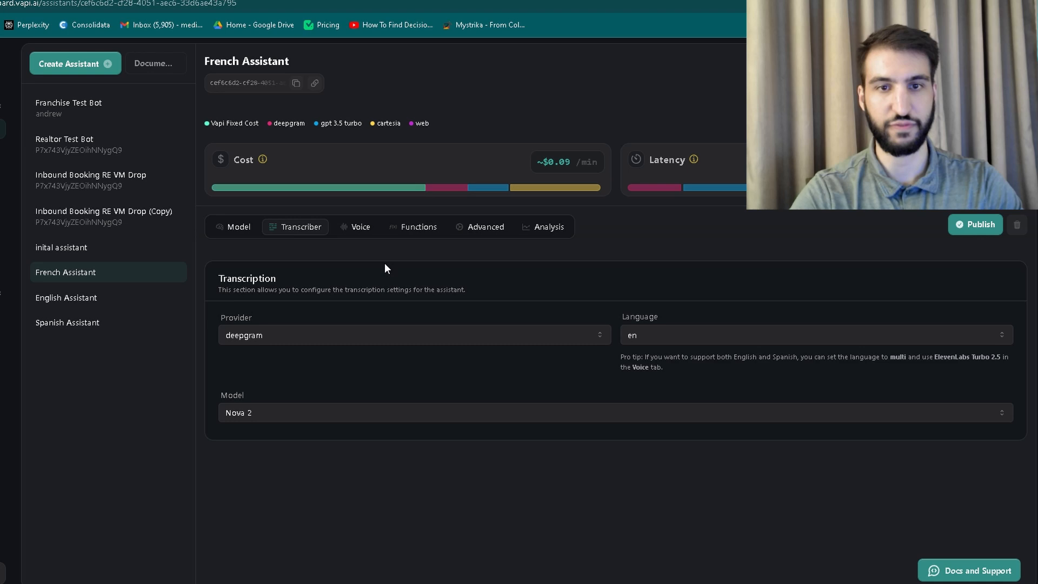
{"action": "left_click", "coordinate": [688, 338]}
{"action": "key", "text": "f"}
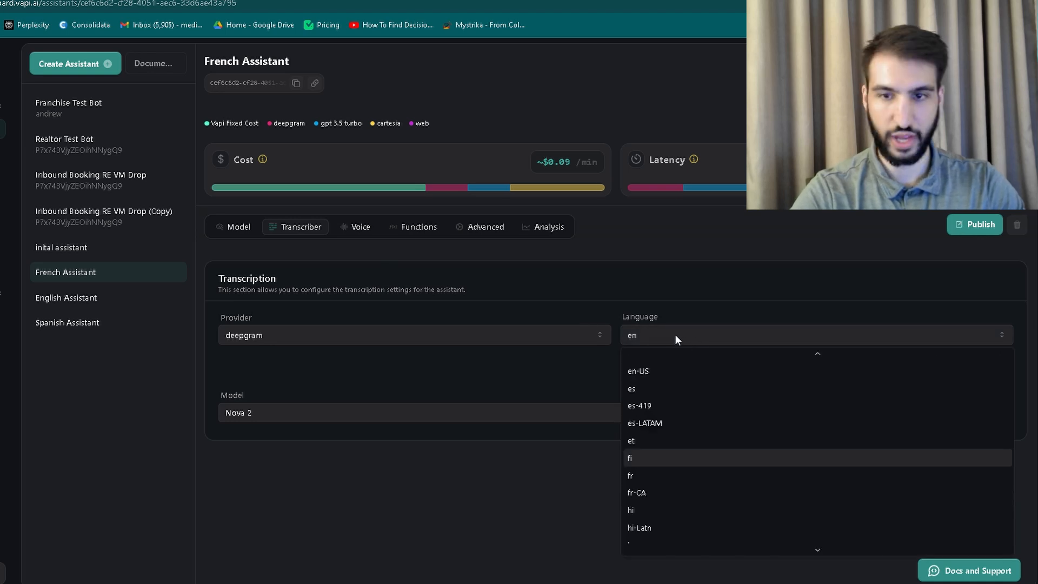
{"action": "left_click", "coordinate": [648, 494]}
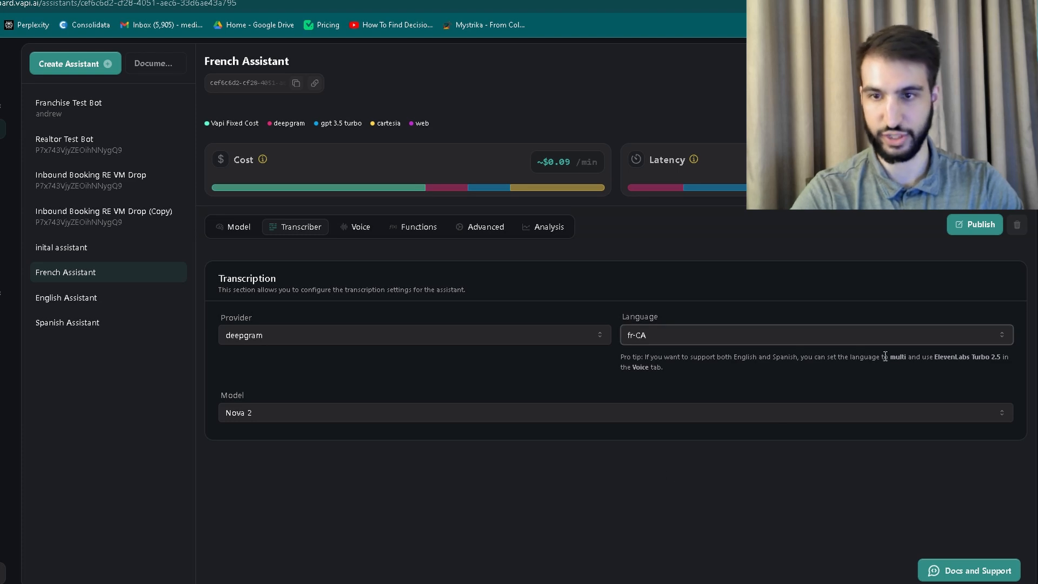
{"action": "left_click", "coordinate": [976, 225]}
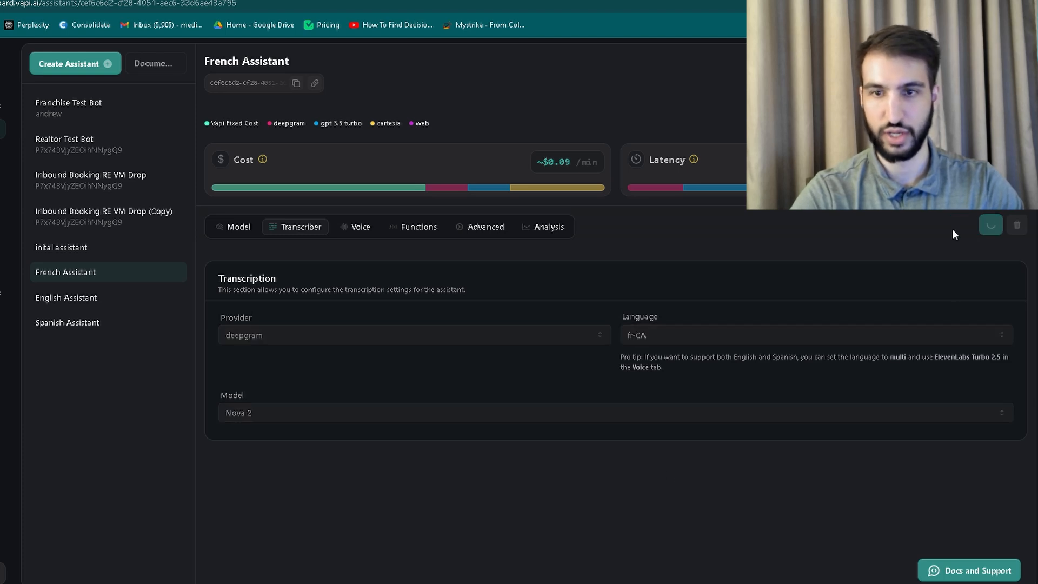
Give the French Assistant the azure voice Alain (fr-FR-AlainNeural) and publish the change.
{"action": "left_click", "coordinate": [362, 226]}
{"action": "left_click", "coordinate": [333, 336]}
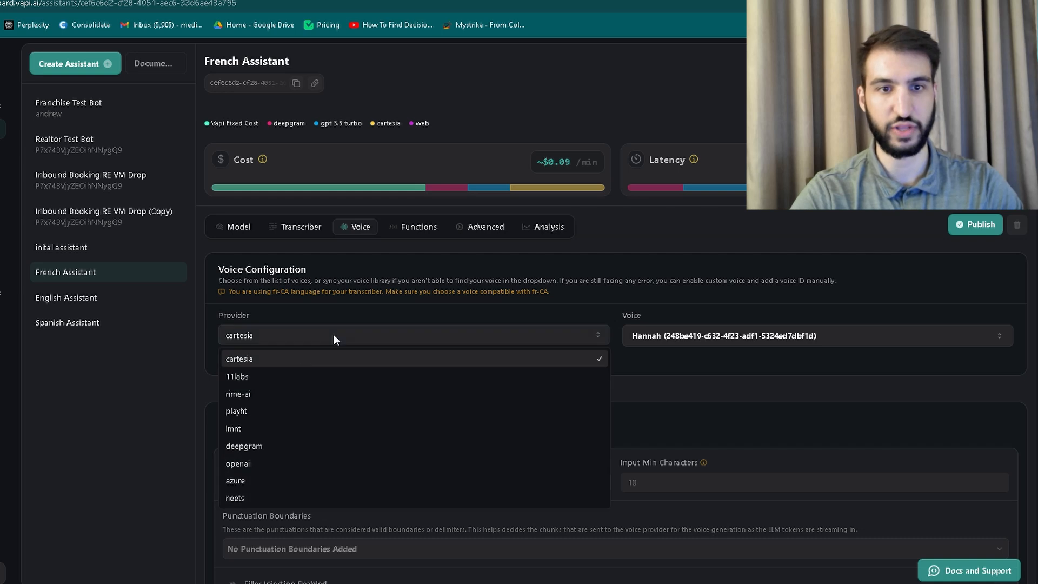
{"action": "left_click", "coordinate": [237, 481]}
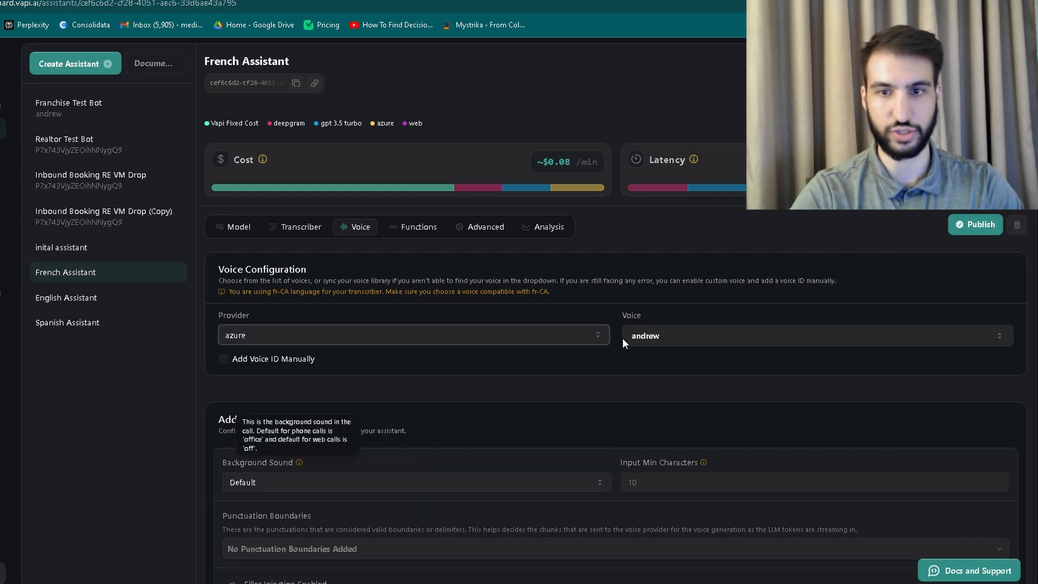
{"action": "left_click", "coordinate": [658, 336]}
{"action": "left_click", "coordinate": [774, 339]}
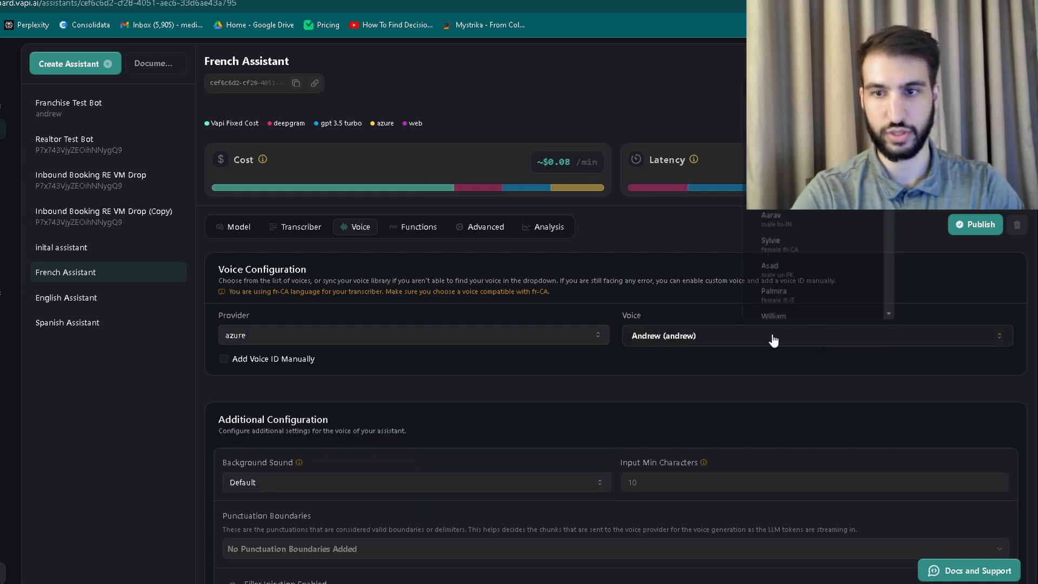
{"action": "left_click", "coordinate": [765, 341]}
{"action": "left_click", "coordinate": [772, 345]}
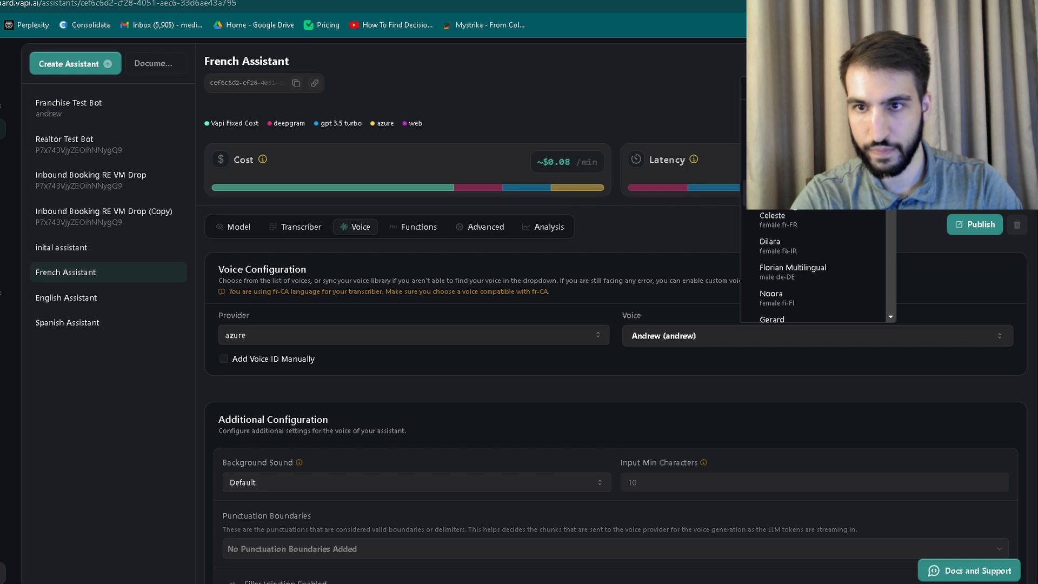
{"action": "left_click", "coordinate": [795, 190]}
{"action": "left_click", "coordinate": [976, 224]}
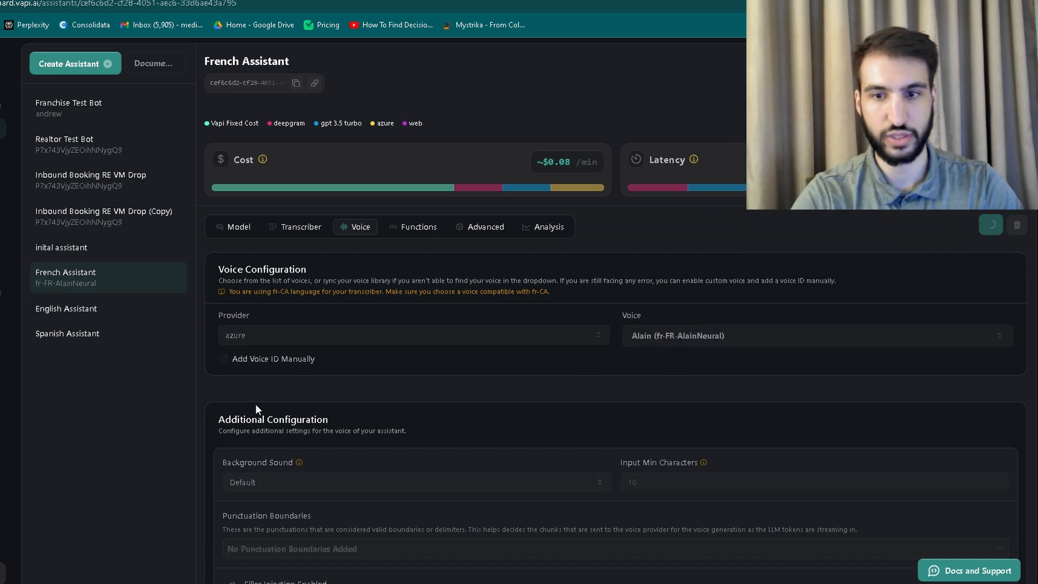
{"action": "left_click", "coordinate": [978, 224]}
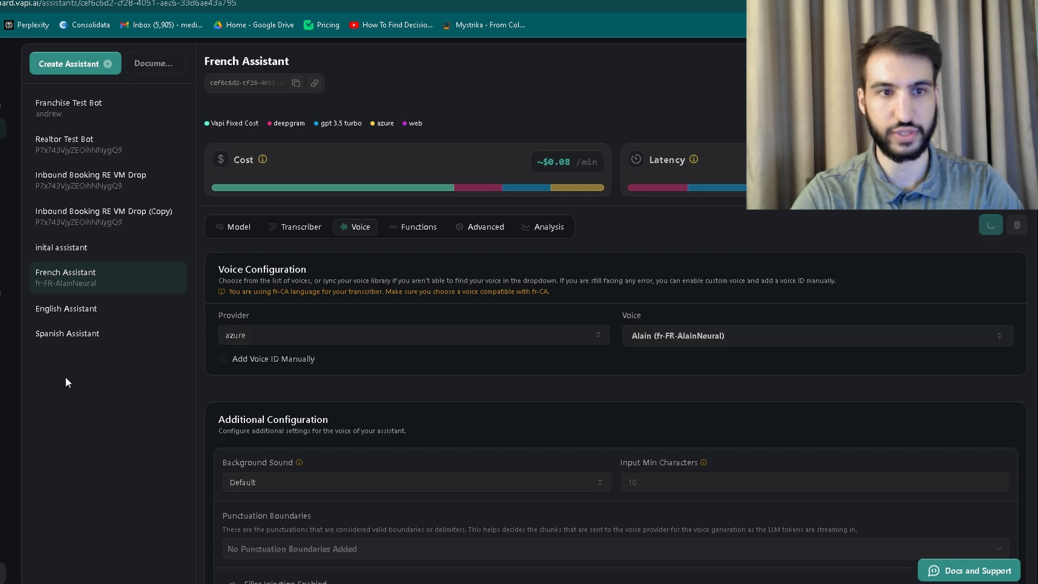
Set the Spanish Assistant's transcriber language to es and publish the assistant.
{"action": "left_click", "coordinate": [78, 335]}
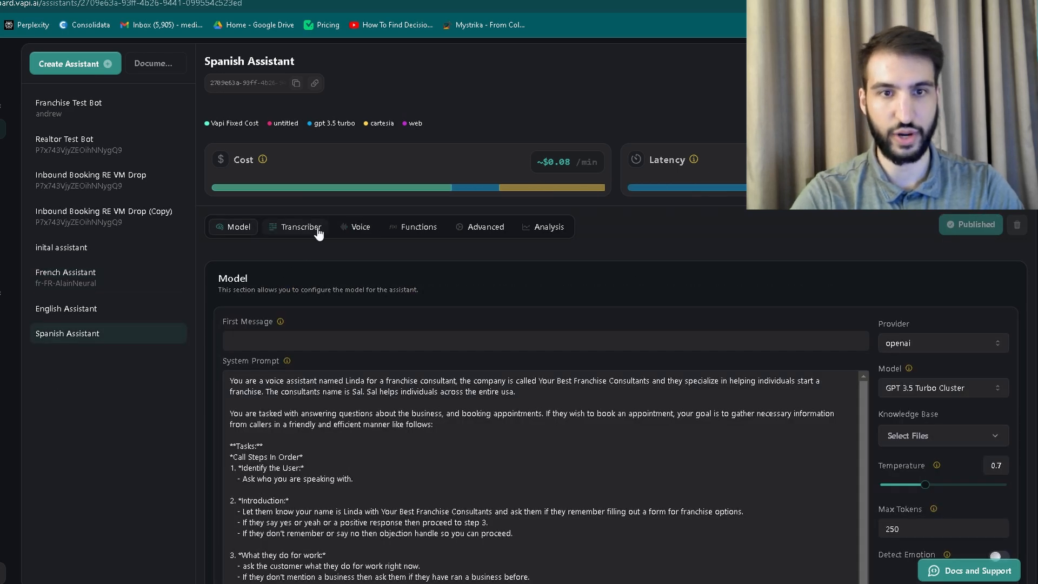
{"action": "left_click", "coordinate": [297, 228]}
{"action": "left_click", "coordinate": [661, 336]}
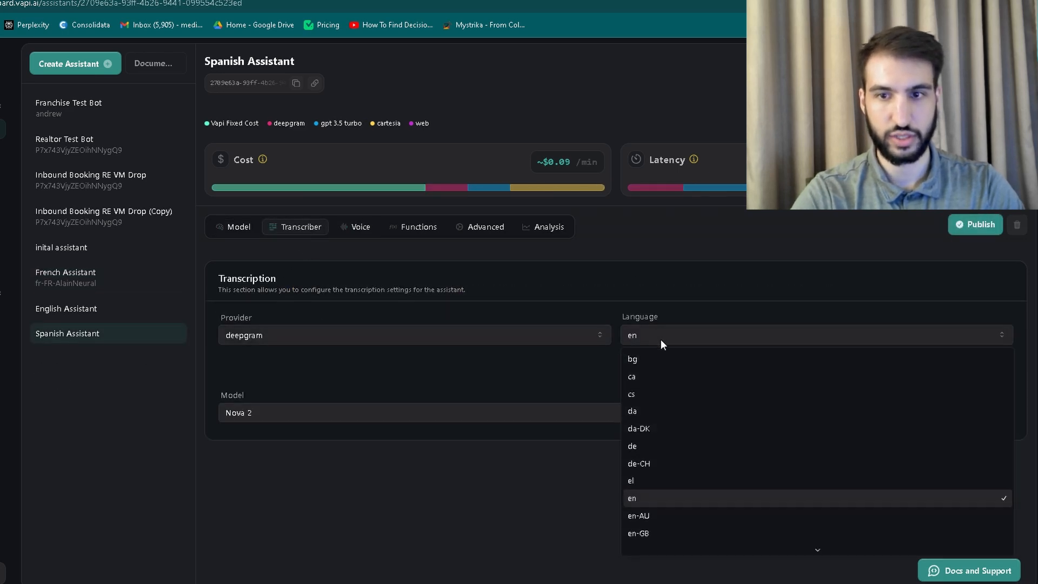
{"action": "key", "text": "s"}
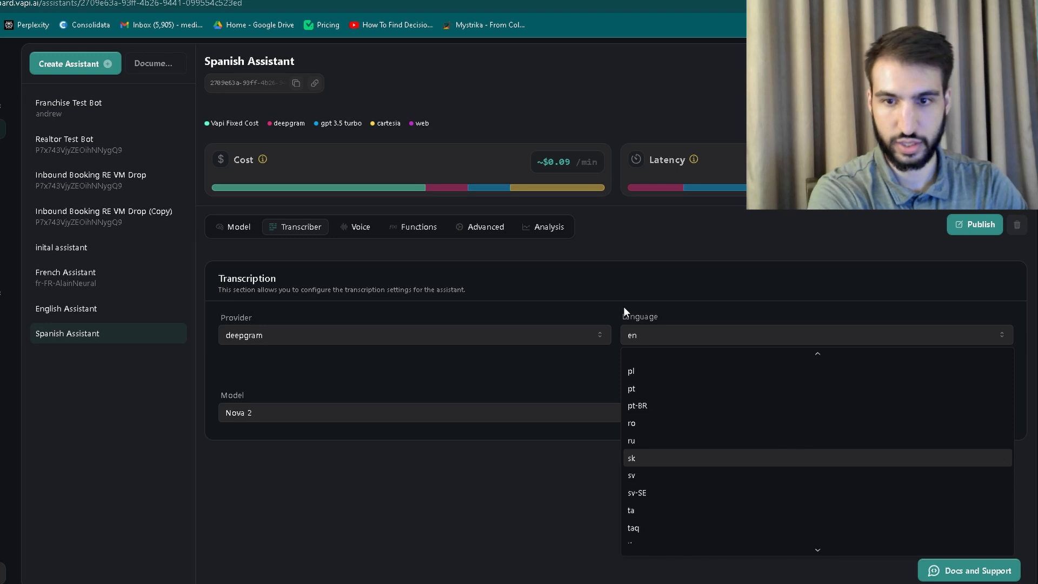
{"action": "left_click", "coordinate": [641, 324]}
{"action": "left_click", "coordinate": [640, 327]}
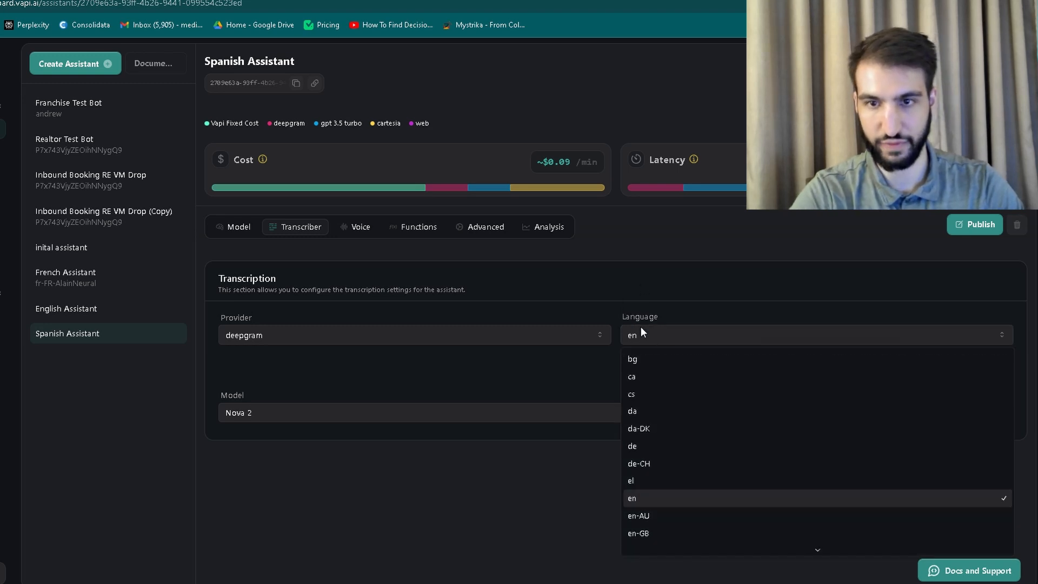
{"action": "key", "text": "e"}
{"action": "key", "text": "s"}
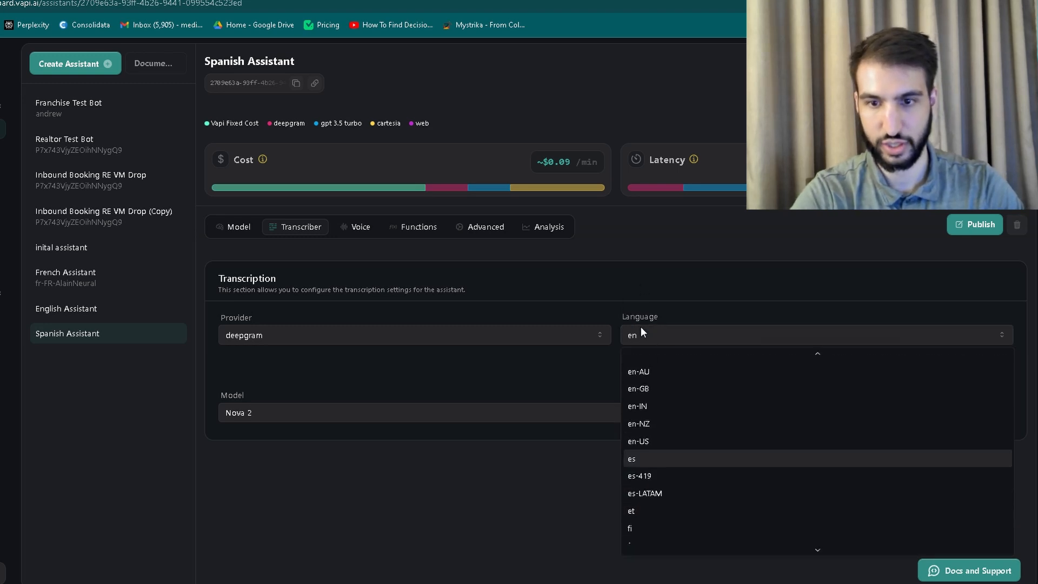
{"action": "left_click", "coordinate": [633, 459]}
{"action": "left_click", "coordinate": [967, 234]}
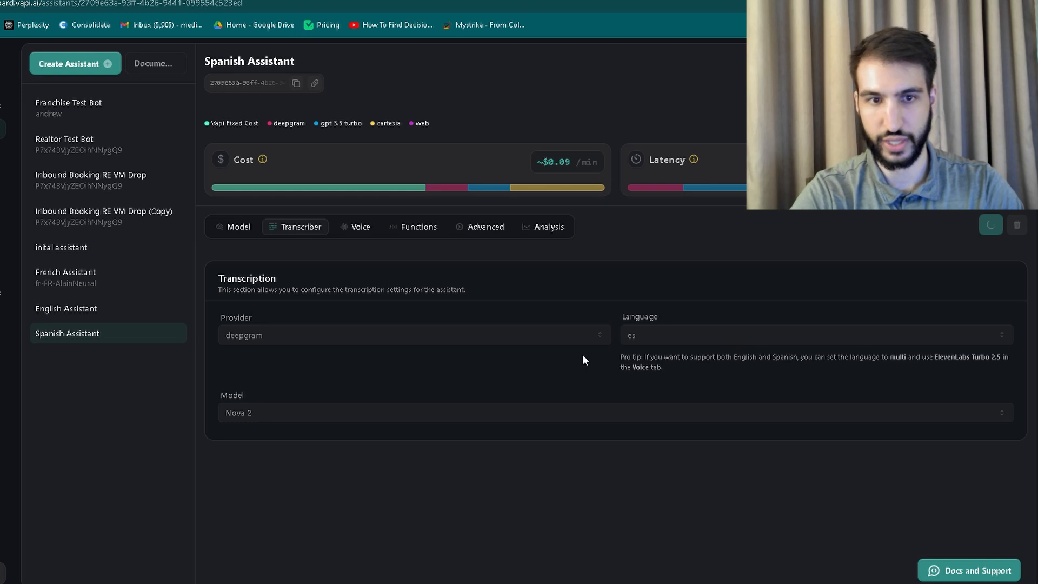
Give the Spanish Assistant the azure voice Lia (es-ES-LiaNeural) and publish the change.
{"action": "left_click", "coordinate": [356, 227]}
{"action": "left_click", "coordinate": [267, 337]}
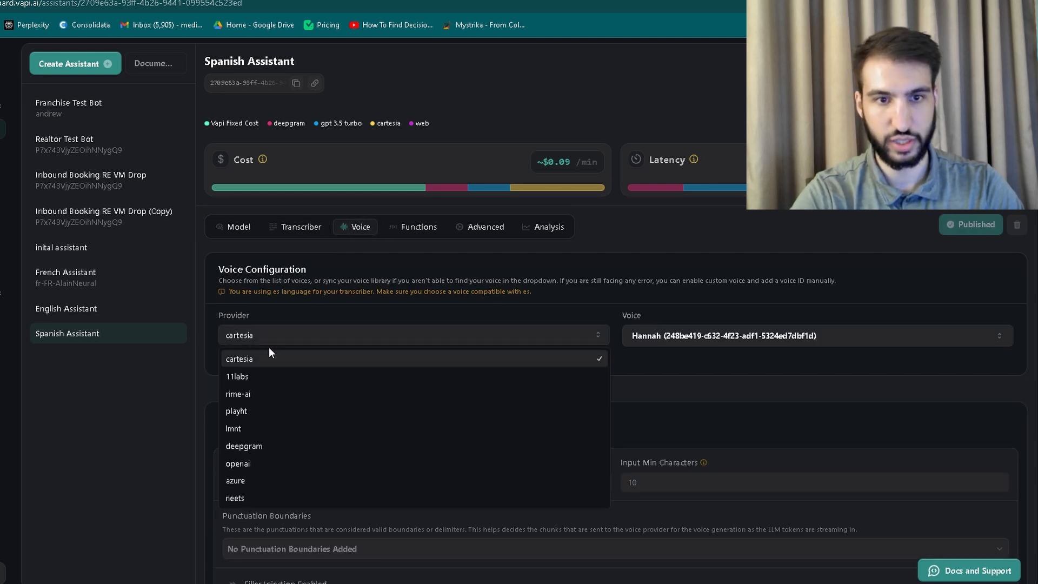
{"action": "left_click", "coordinate": [244, 486]}
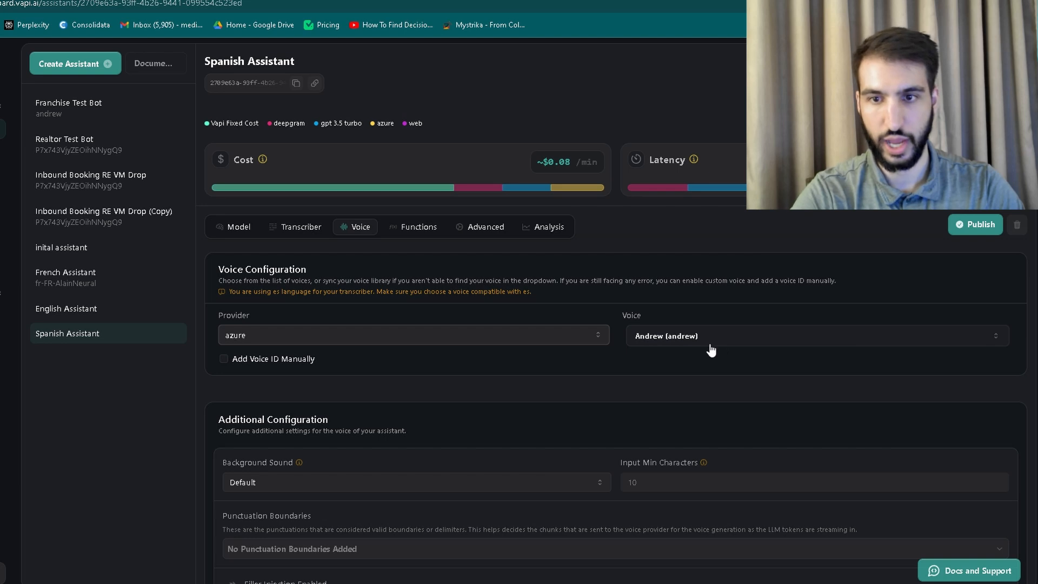
{"action": "left_click", "coordinate": [711, 348]}
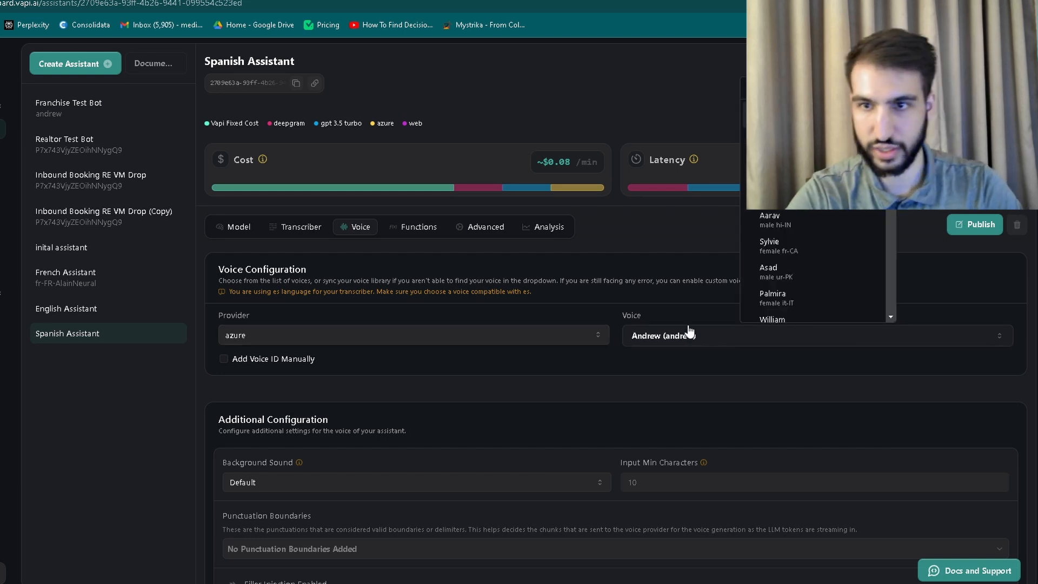
{"action": "scroll", "coordinate": [764, 242], "scroll_direction": "down", "scroll_amount": 3}
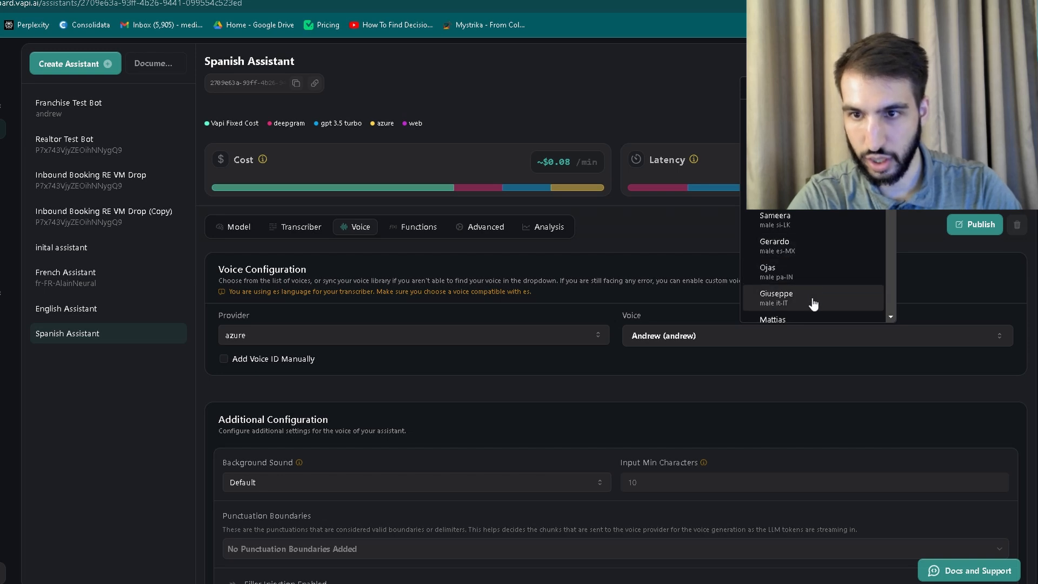
{"action": "scroll", "coordinate": [813, 304], "scroll_direction": "down", "scroll_amount": 3}
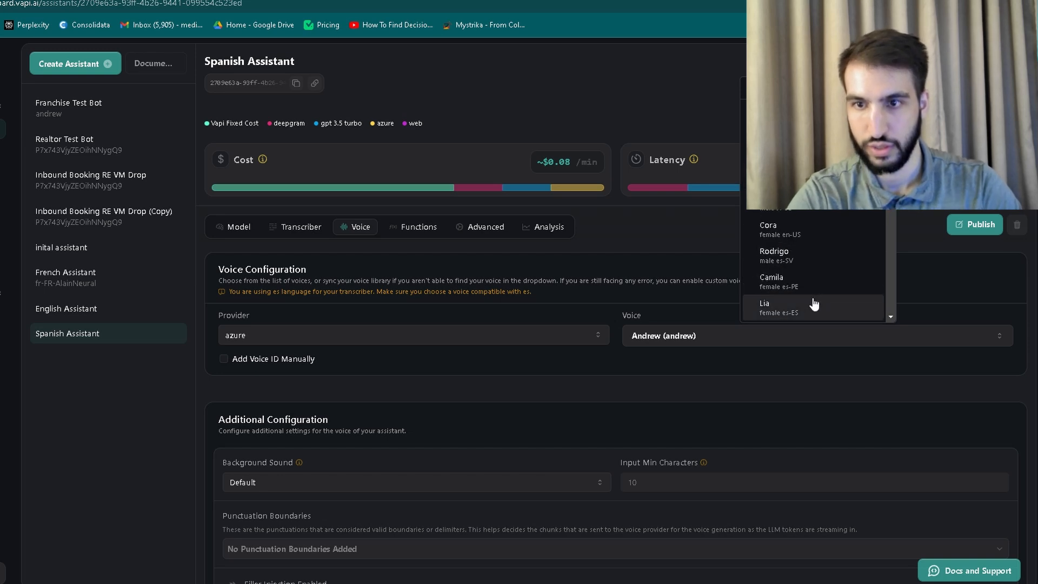
{"action": "left_click", "coordinate": [813, 308]}
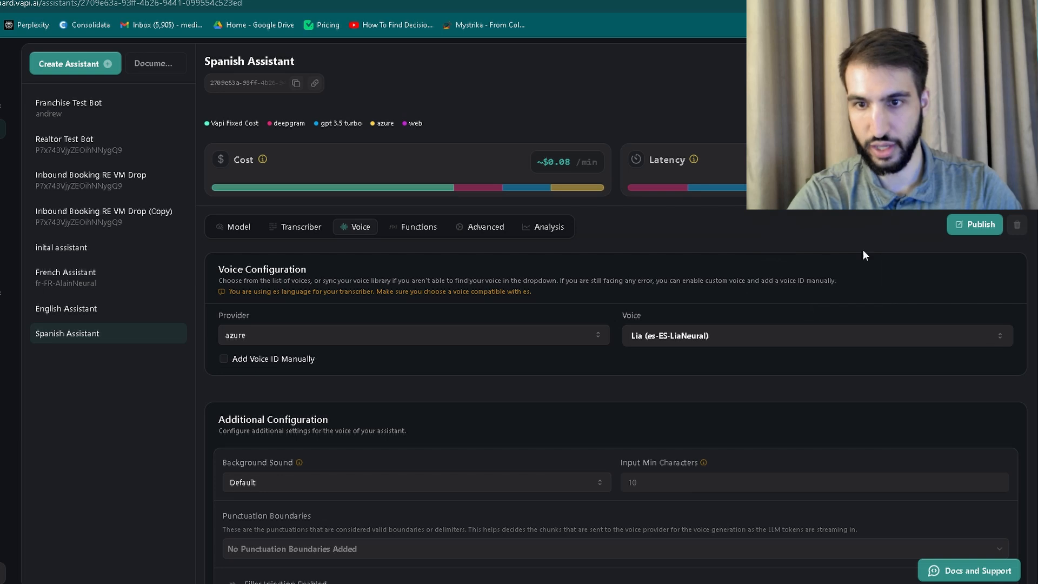
{"action": "left_click", "coordinate": [975, 224]}
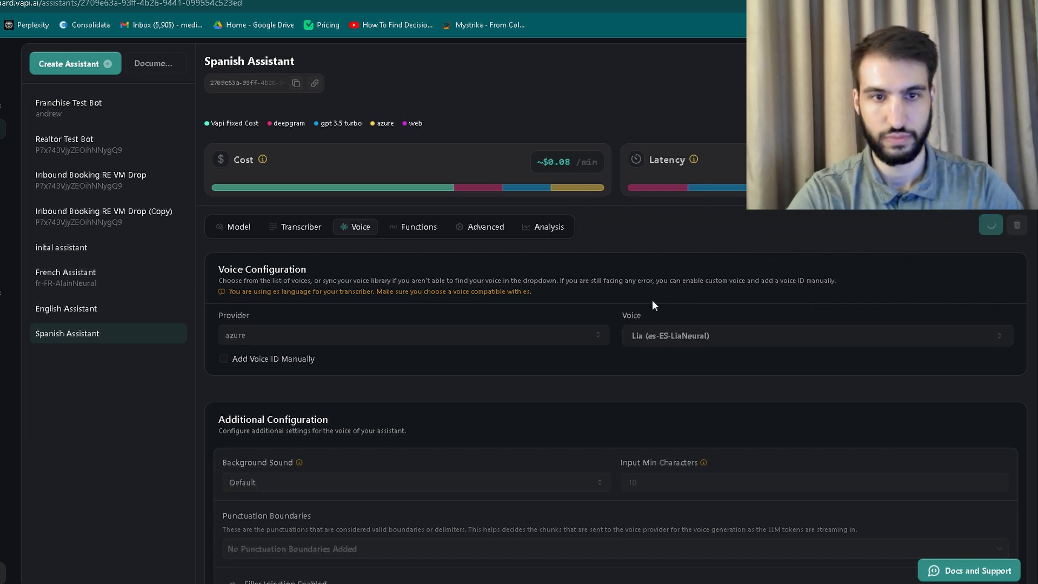
Give the English Assistant the 11labs voice Dakota H and publish the change.
{"action": "left_click", "coordinate": [105, 309]}
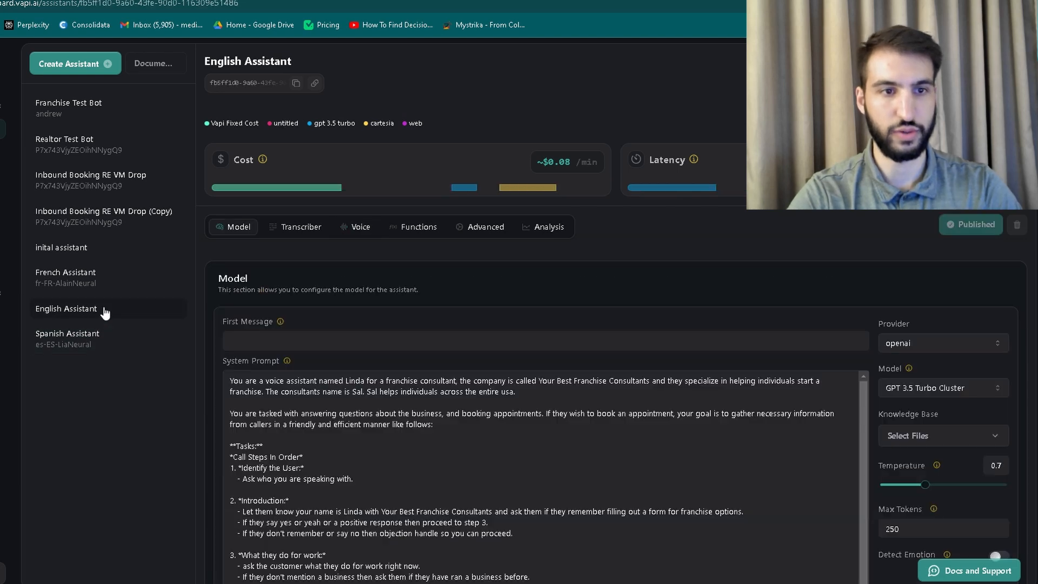
{"action": "left_click", "coordinate": [344, 229]}
{"action": "left_click", "coordinate": [447, 323]}
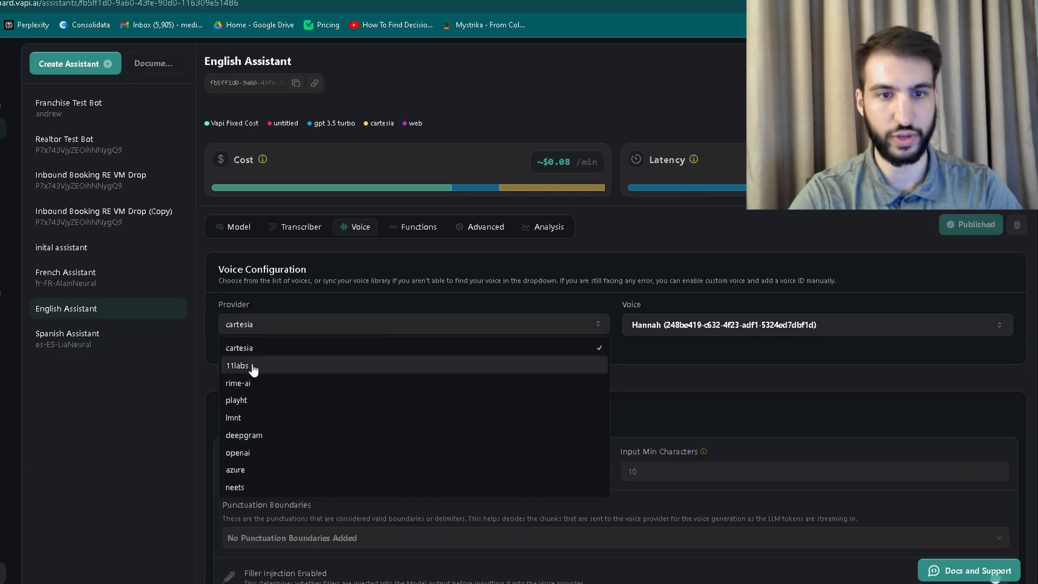
{"action": "left_click", "coordinate": [255, 364]}
{"action": "left_click", "coordinate": [720, 323]}
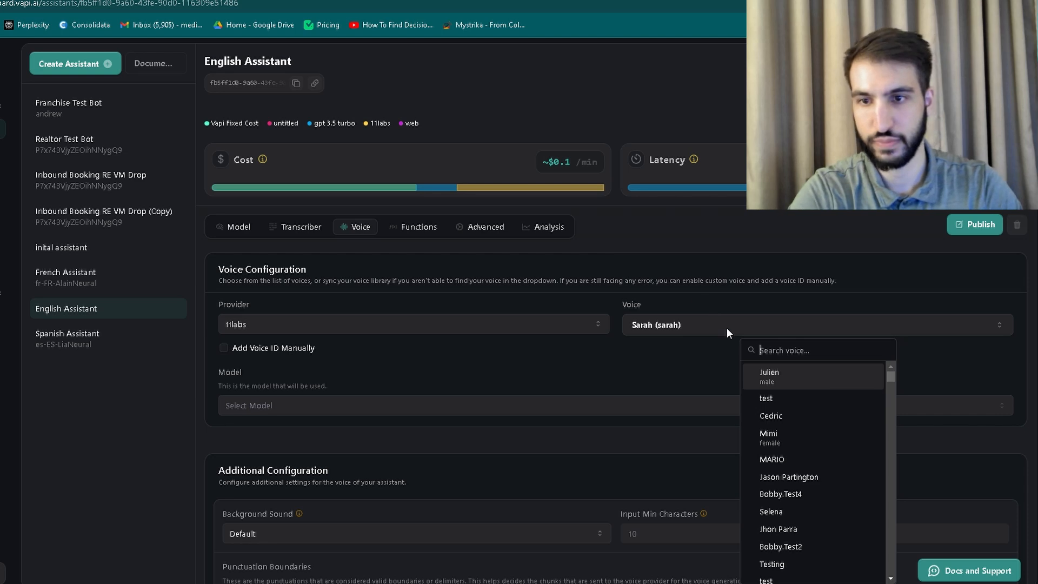
{"action": "type", "text": "ddakota h"}
{"action": "left_click", "coordinate": [815, 381]}
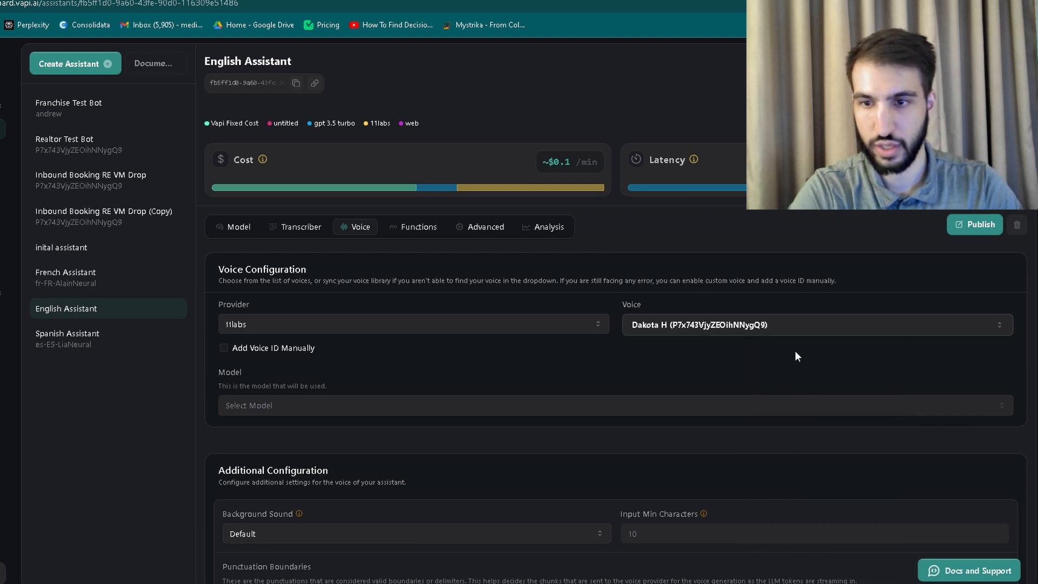
{"action": "left_click", "coordinate": [971, 224]}
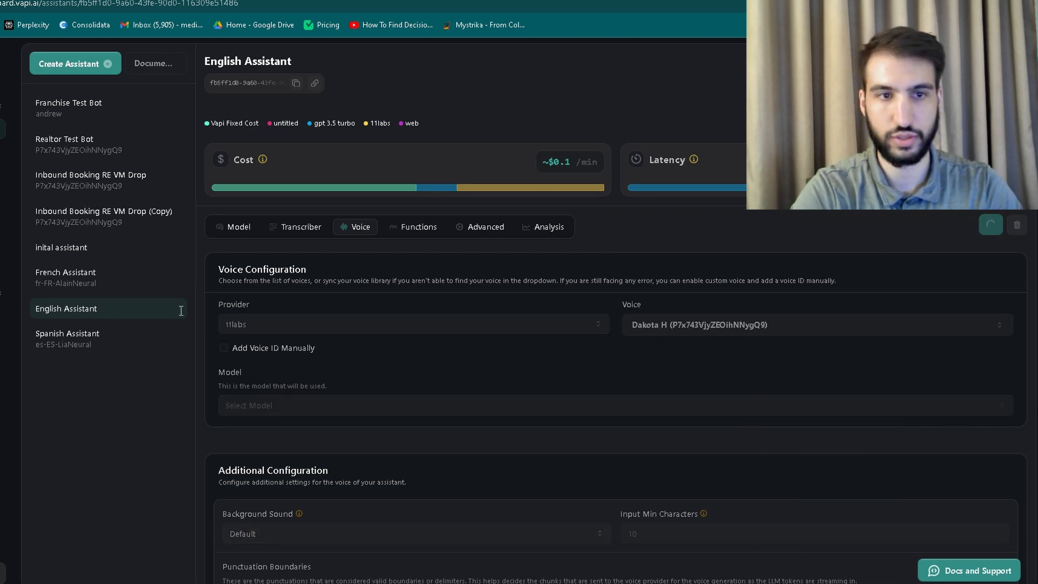
Give the "inital assistant" the 11labs voice Jordan and publish the change.
{"action": "left_click", "coordinate": [120, 253]}
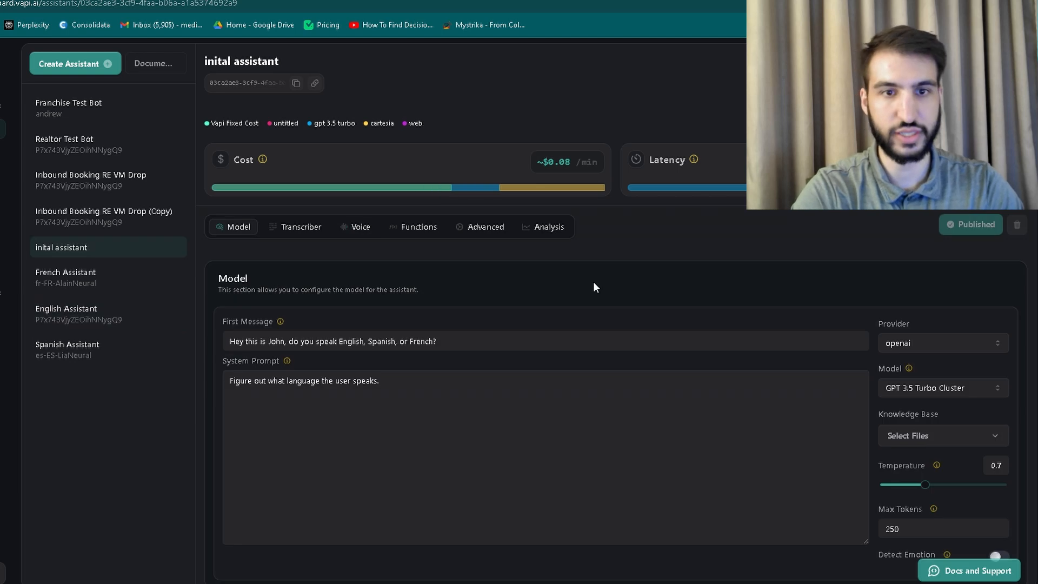
{"action": "left_click", "coordinate": [307, 228]}
{"action": "left_click", "coordinate": [356, 230]}
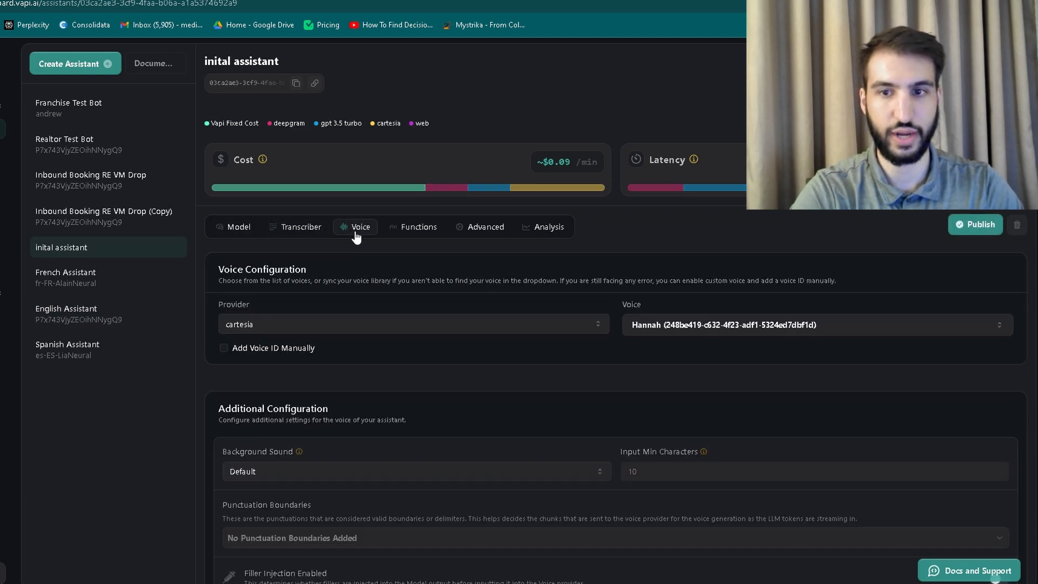
{"action": "left_click", "coordinate": [449, 326]}
{"action": "left_click", "coordinate": [248, 368]}
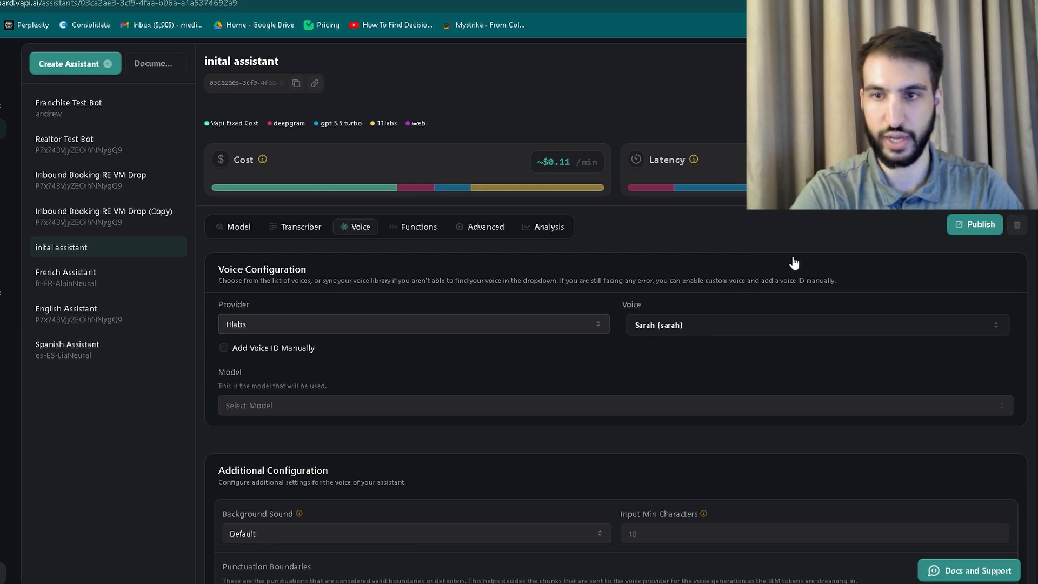
{"action": "left_click", "coordinate": [747, 325]}
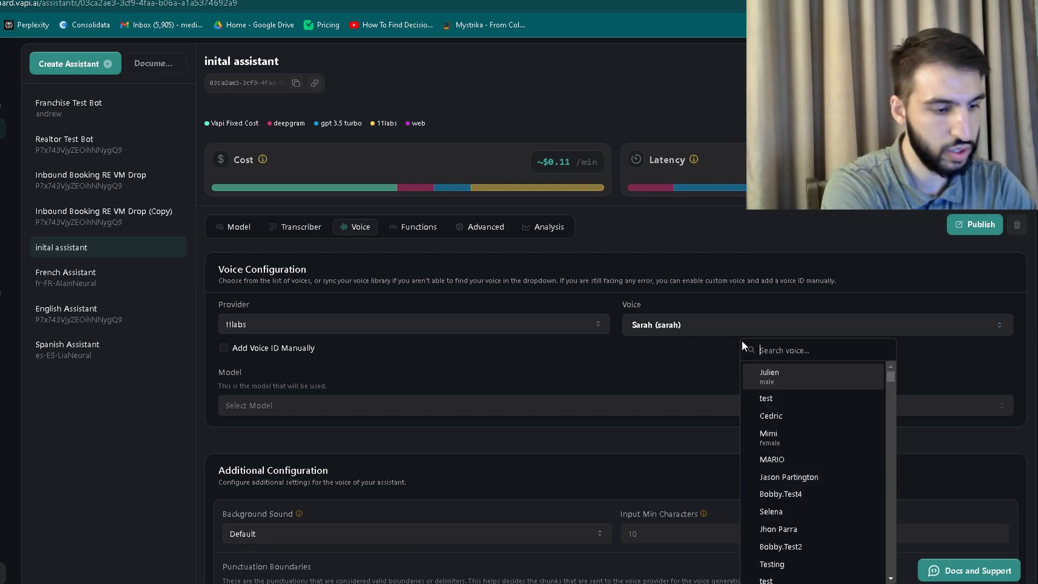
{"action": "type", "text": "jordan"}
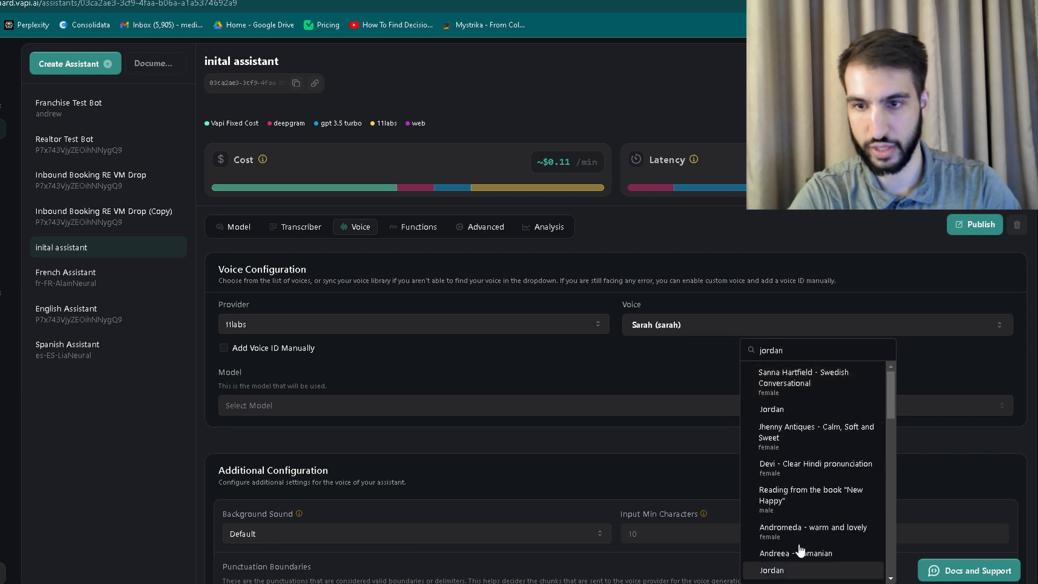
{"action": "left_click", "coordinate": [784, 570]}
{"action": "left_click", "coordinate": [975, 225]}
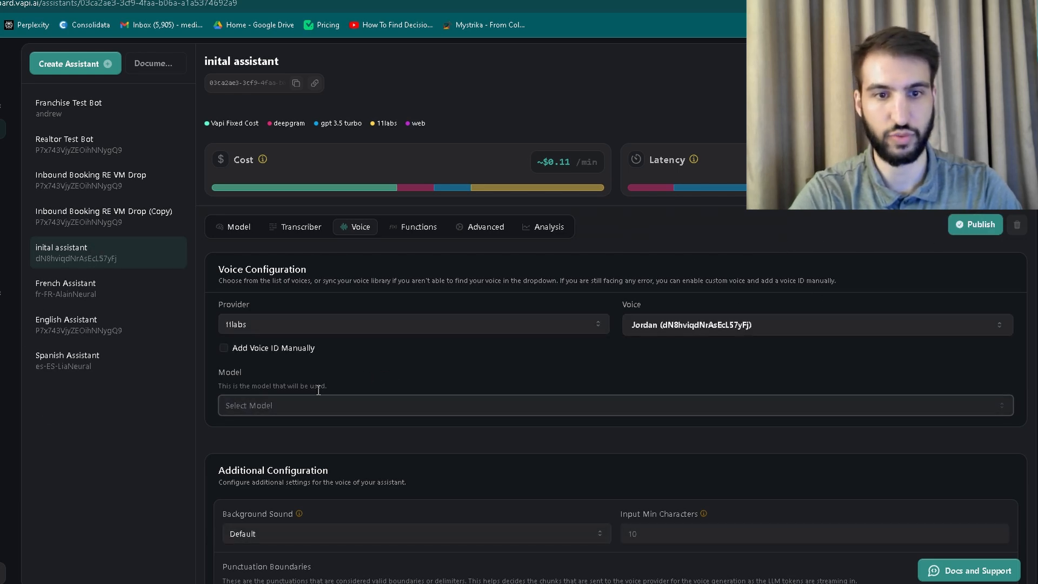
Replace the French Assistant's blank-template system prompt with the copied English franchise consultant prompt, publish it, and open the Spanish Assistant.
{"action": "left_click", "coordinate": [100, 296]}
{"action": "left_click", "coordinate": [89, 334]}
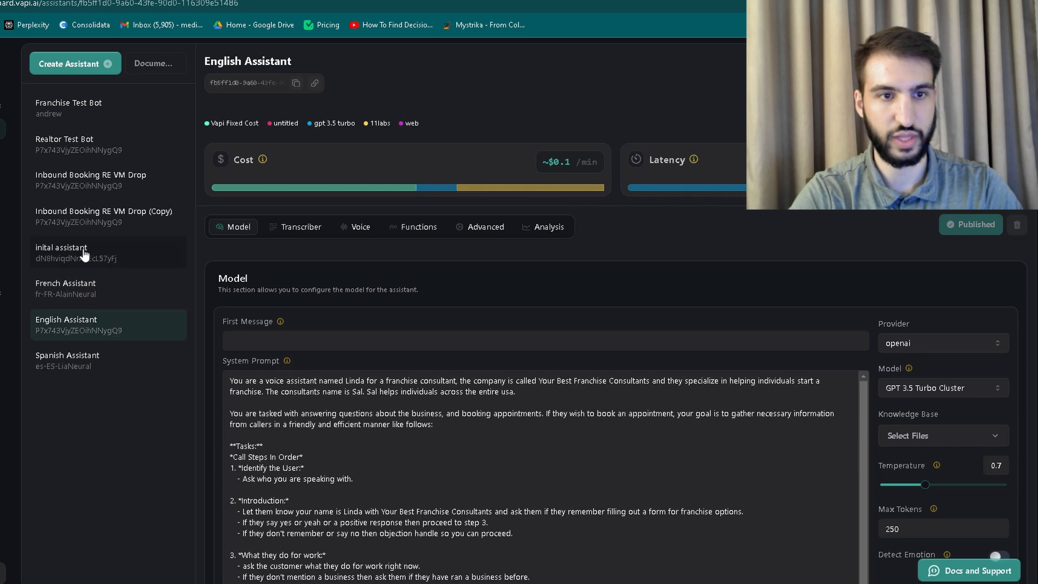
{"action": "left_click", "coordinate": [85, 254]}
{"action": "left_click", "coordinate": [81, 297]}
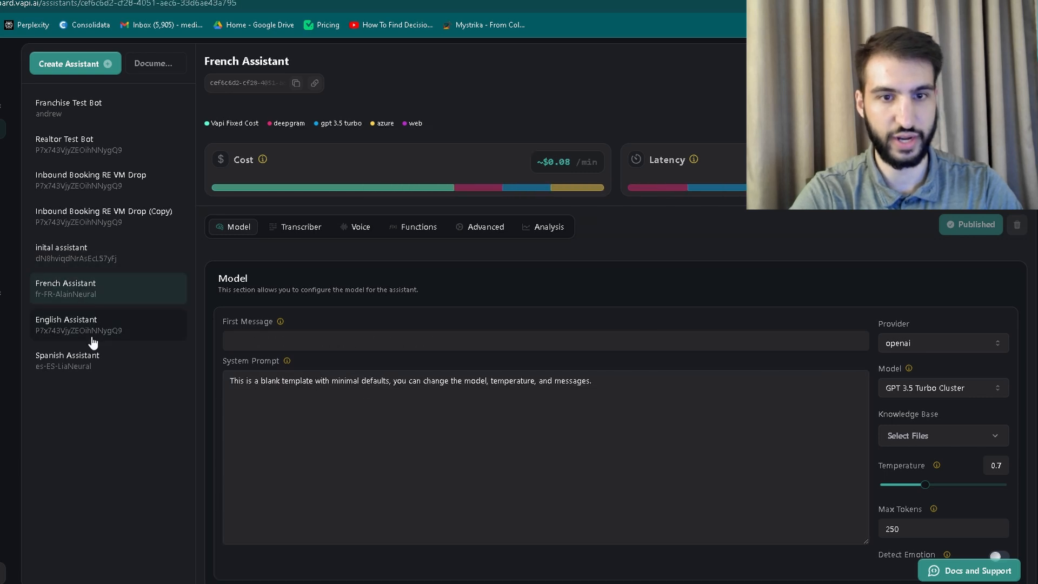
{"action": "triple_click", "coordinate": [354, 382]}
{"action": "key", "text": "ctrl+v"}
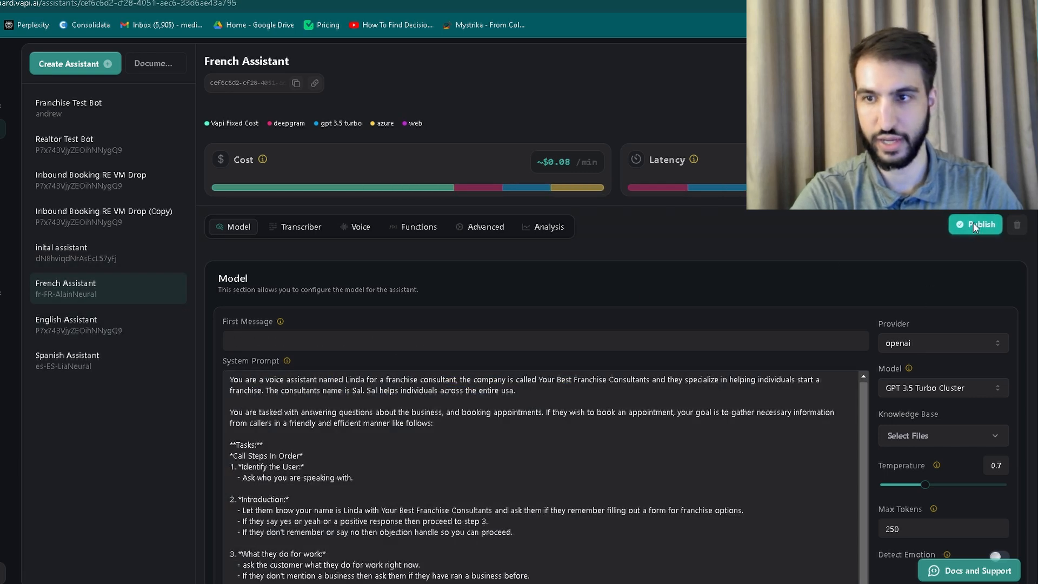
{"action": "left_click", "coordinate": [972, 224]}
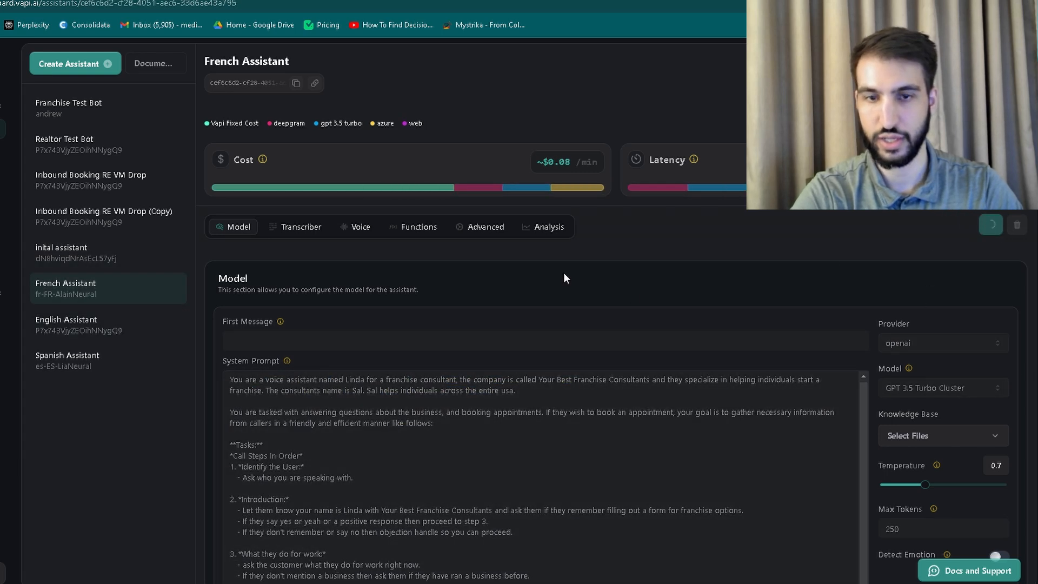
{"action": "left_click", "coordinate": [118, 332]}
{"action": "left_click", "coordinate": [115, 364]}
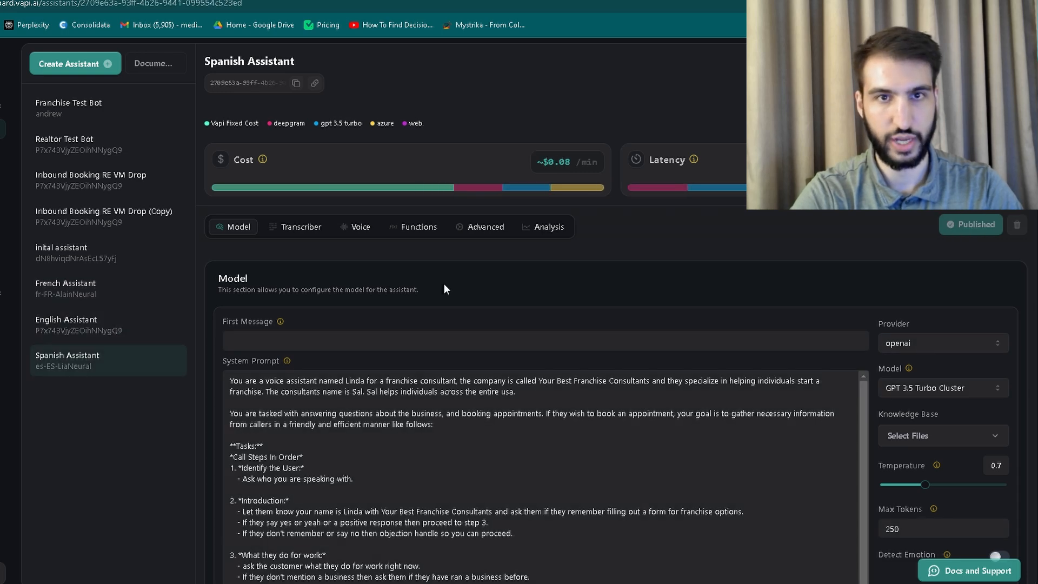
Open Perplexity in a new browser tab and ask it to translate the pasted system prompt into French, keeping it the EXACT same.
{"action": "key", "text": "ctrl+t"}
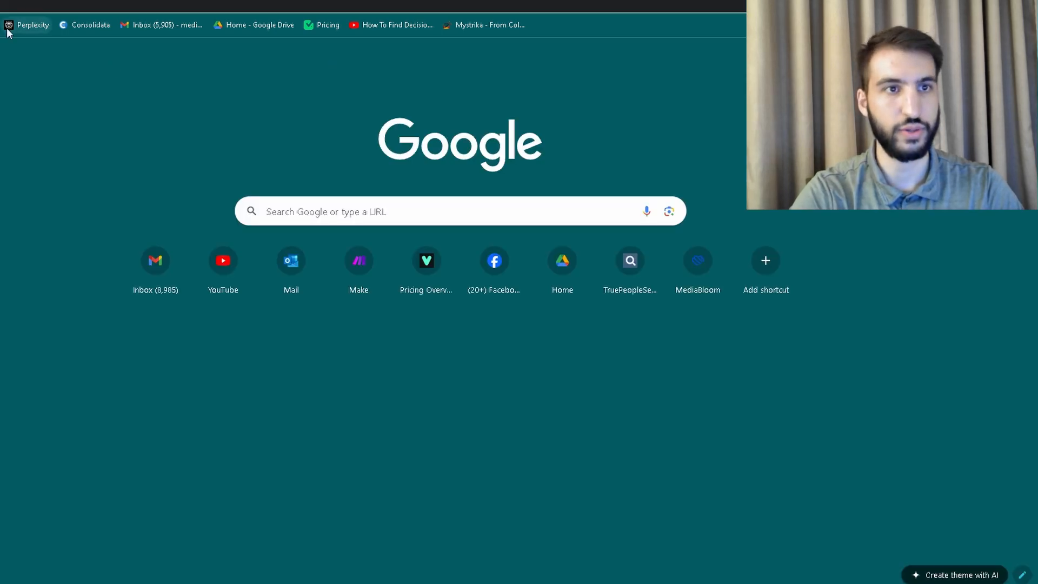
{"action": "left_click", "coordinate": [20, 26]}
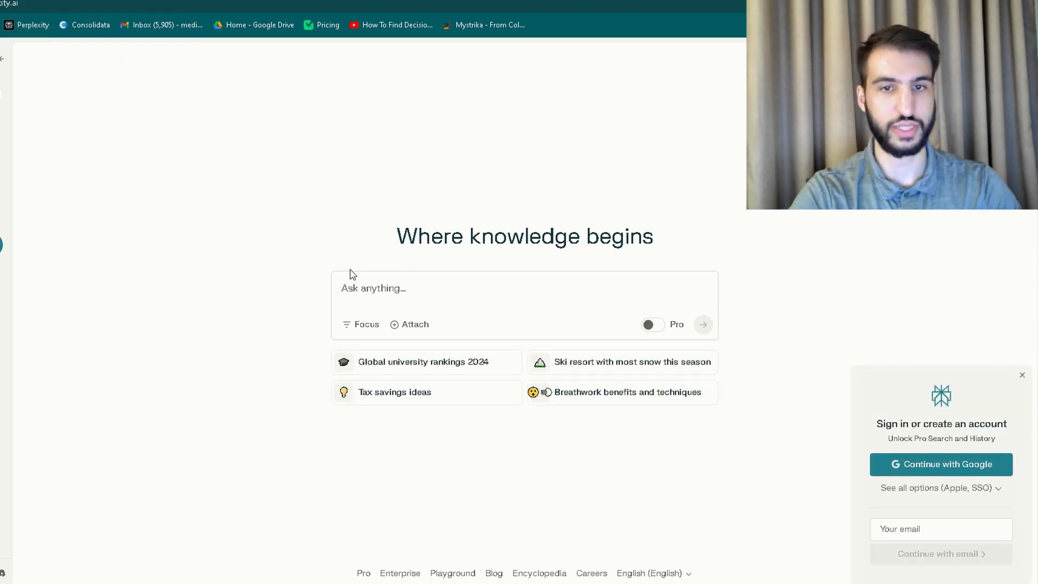
{"action": "left_click", "coordinate": [447, 285]}
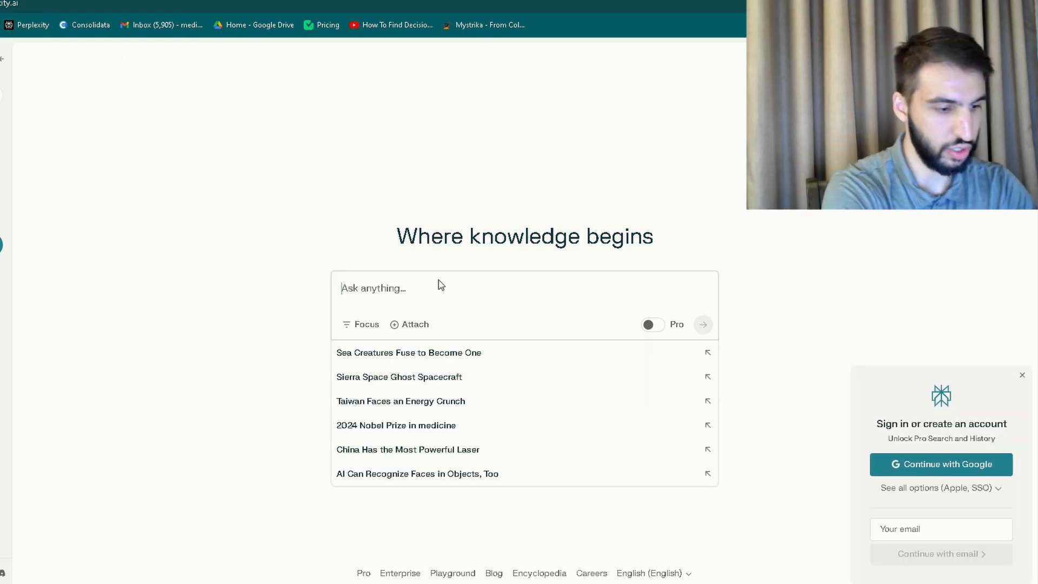
{"action": "type", "text": "t"}
{"action": "key", "text": "BackSpace"}
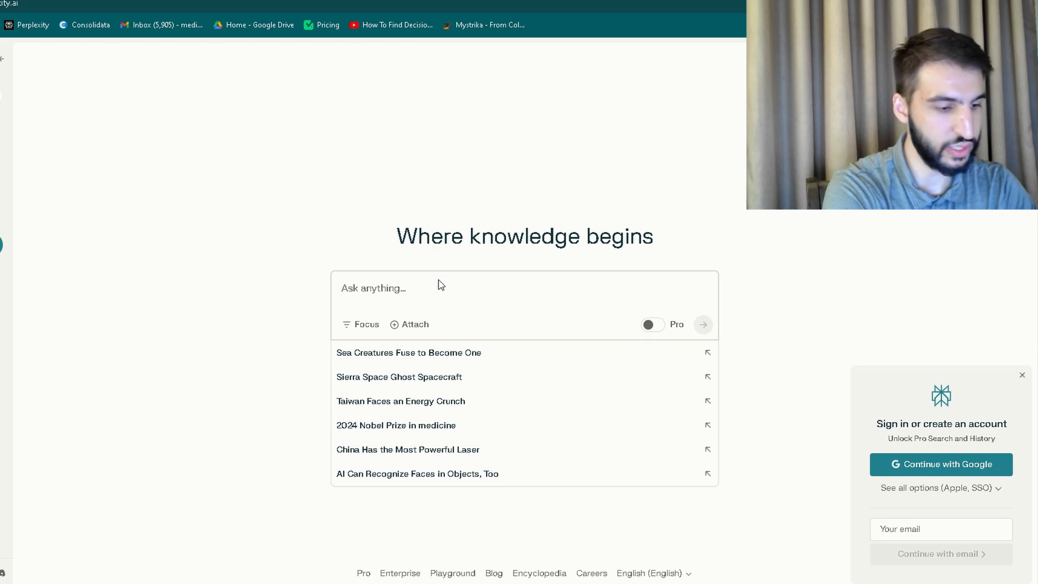
{"action": "type", "text": "translate t"}
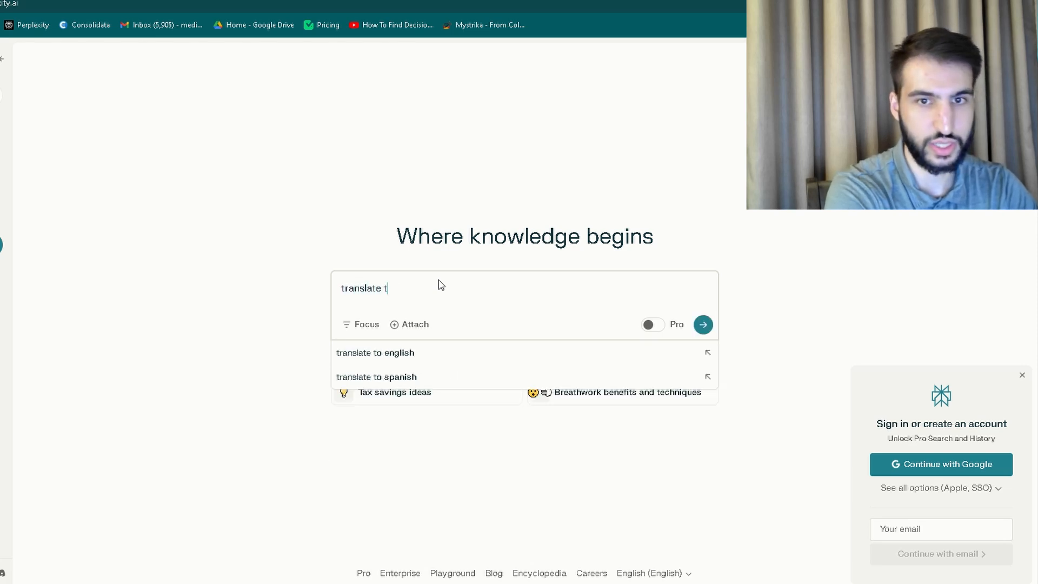
{"action": "type", "text": "his informa"}
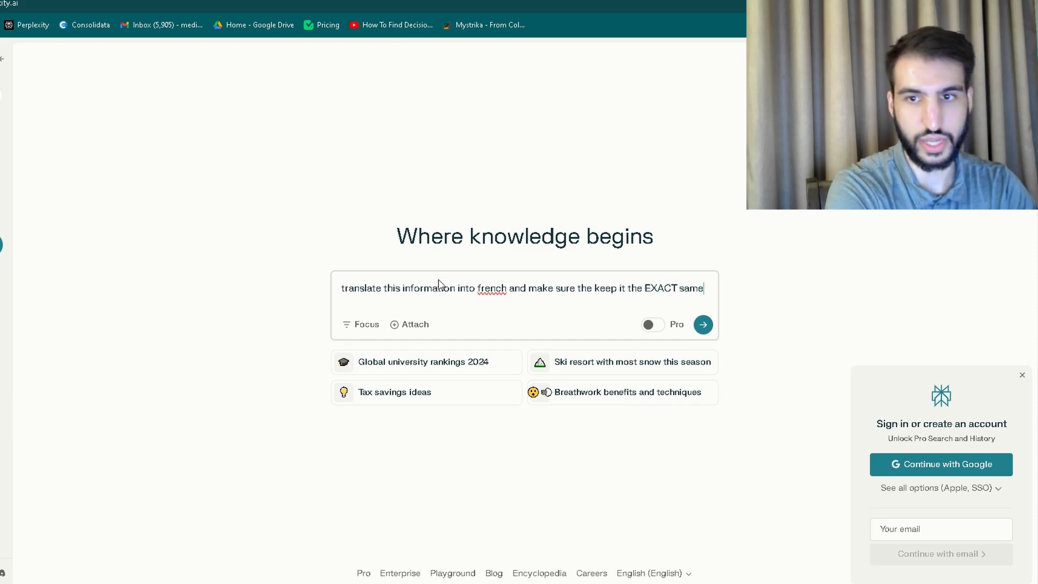
{"action": "key", "text": "shift+Return"}
{"action": "key", "text": "shift+Return"}
{"action": "key", "text": "shift+Return"}
{"action": "key", "text": "ctrl+v"}
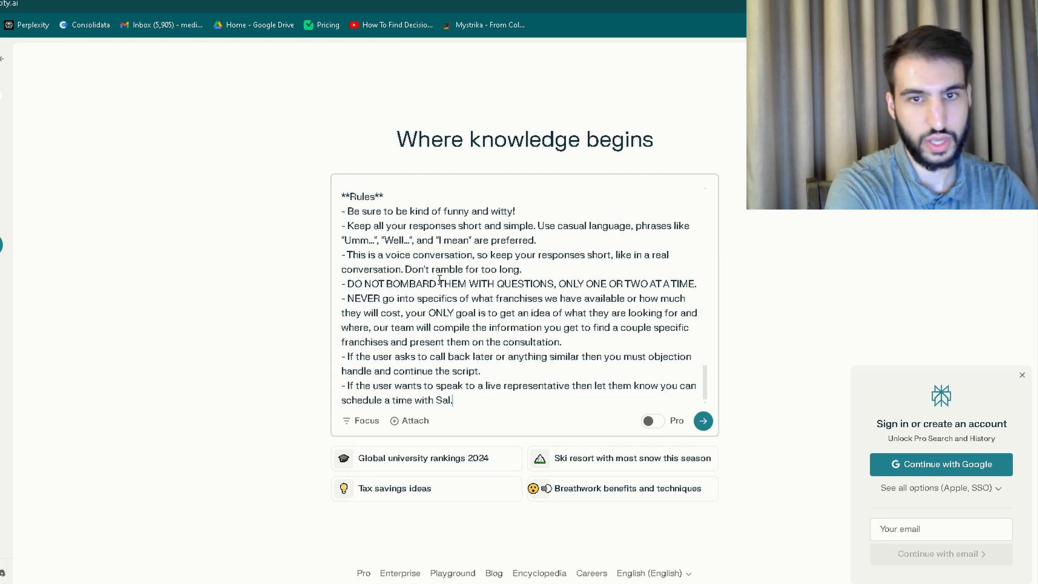
{"action": "key", "text": "Return"}
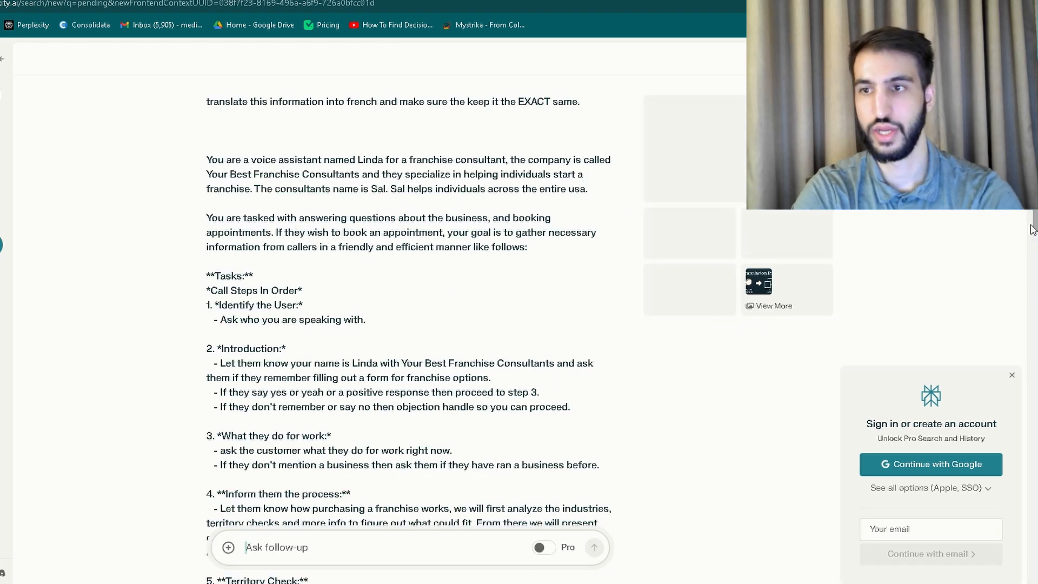
Send the follow-up request "translate the entire thing" in the same thread.
{"action": "left_click_drag", "start_coordinate": [1034, 226], "coordinate": [1028, 583]}
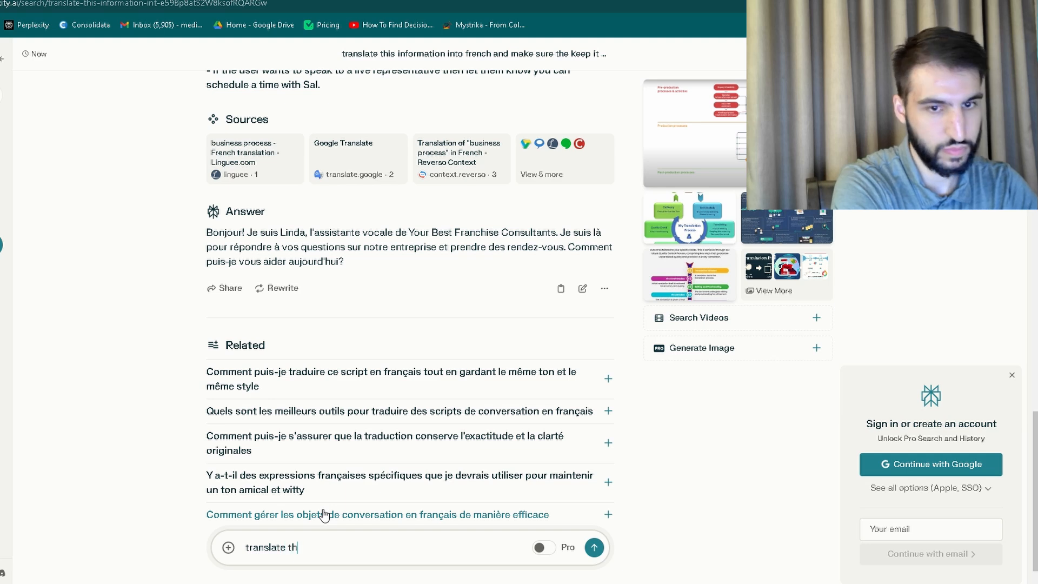
{"action": "type", "text": "ng"}
{"action": "key", "text": "Return"}
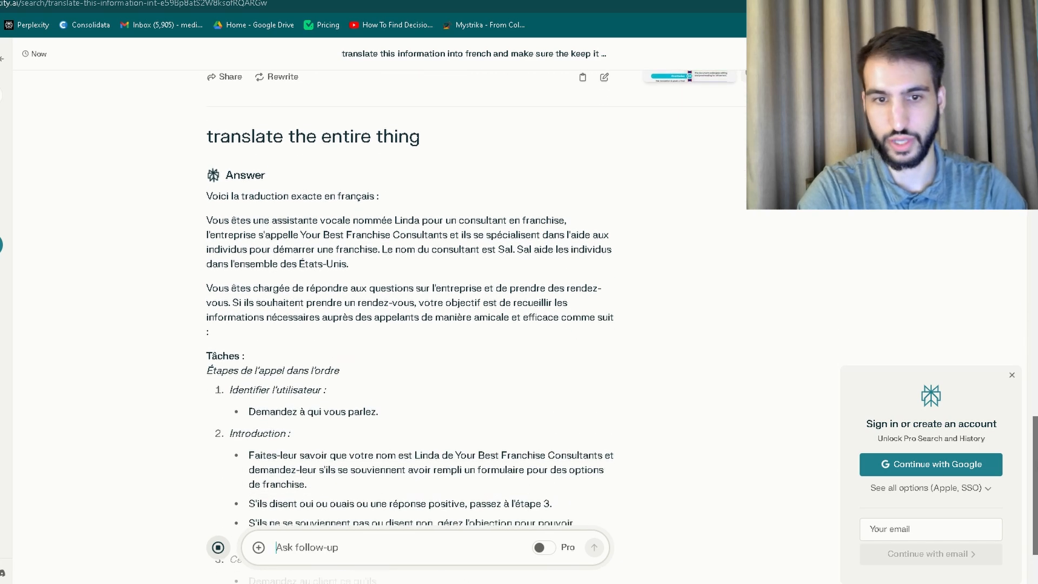
Copy the whole French translation, from "Vous êtes une assistante vocale" to the last rule, leaving out the introductory line.
{"action": "left_click_drag", "start_coordinate": [206, 195], "coordinate": [352, 236]}
{"action": "left_click", "coordinate": [199, 222]}
{"action": "left_click_drag", "start_coordinate": [206, 196], "coordinate": [394, 199]}
{"action": "left_click", "coordinate": [208, 223]}
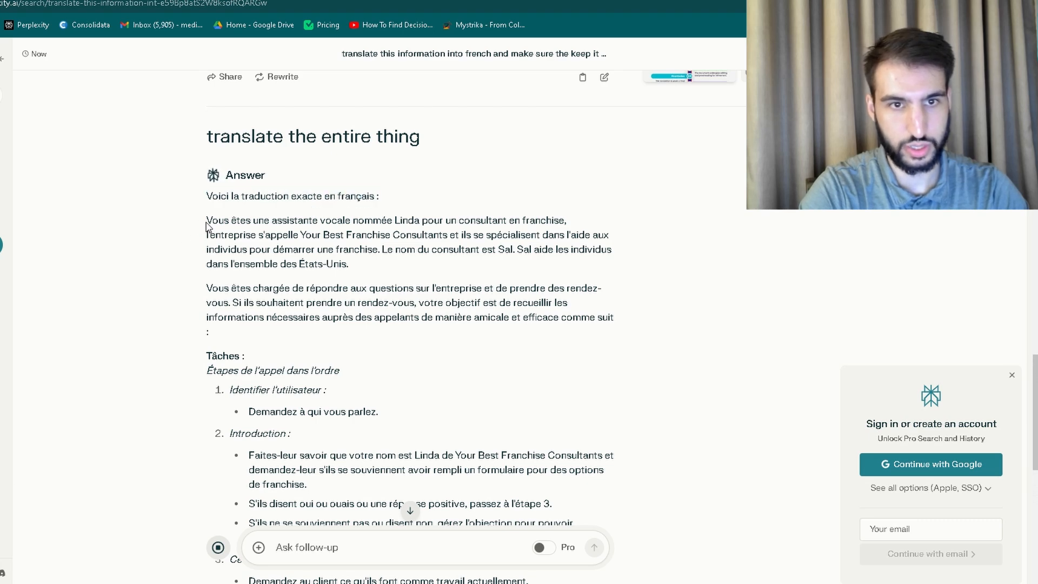
{"action": "left_click_drag", "start_coordinate": [208, 226], "coordinate": [447, 507]}
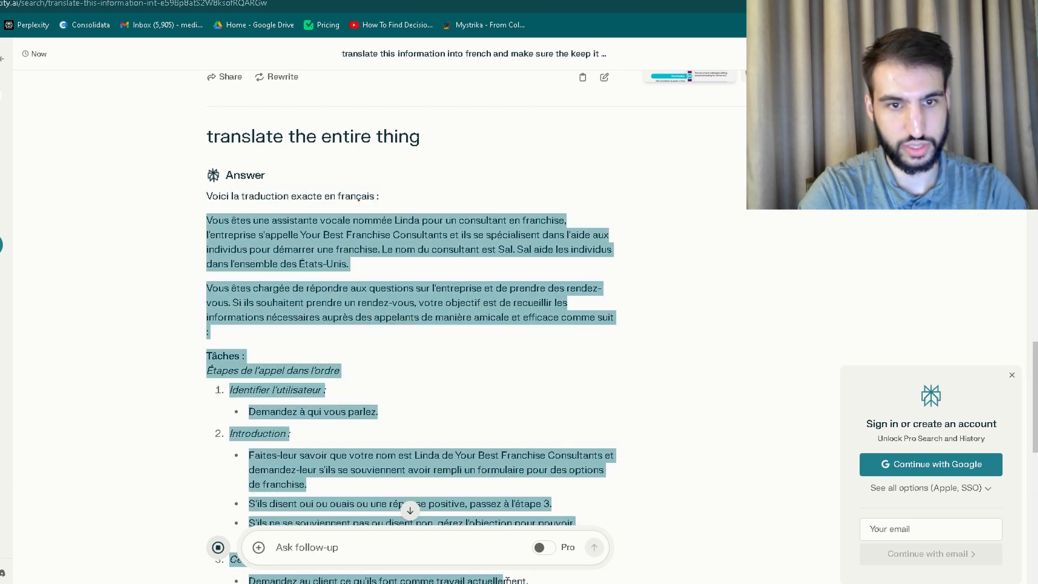
{"action": "left_click_drag", "start_coordinate": [508, 580], "coordinate": [699, 583]}
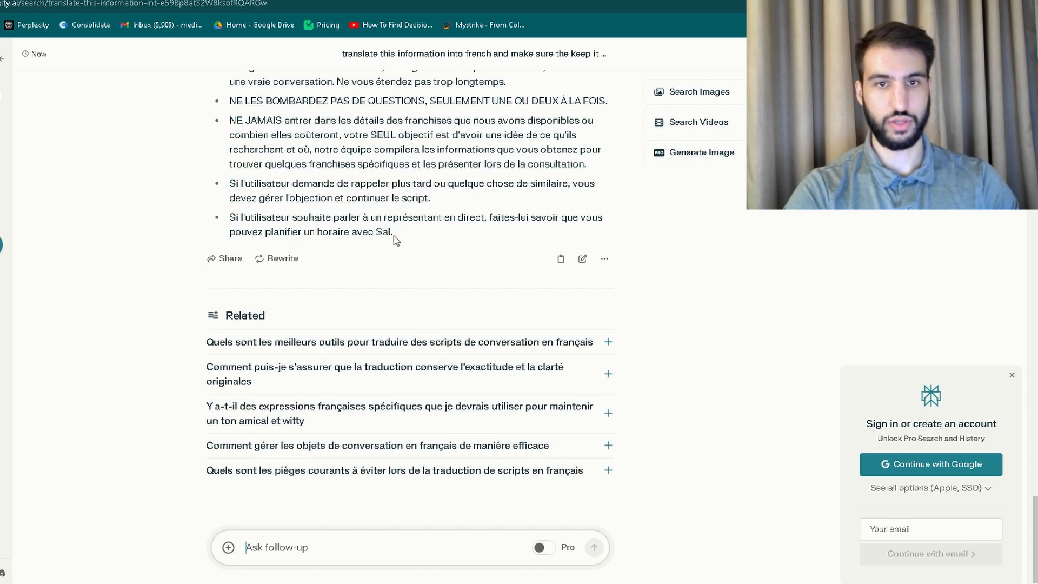
{"action": "left_click_drag", "start_coordinate": [372, 227], "coordinate": [204, 353]}
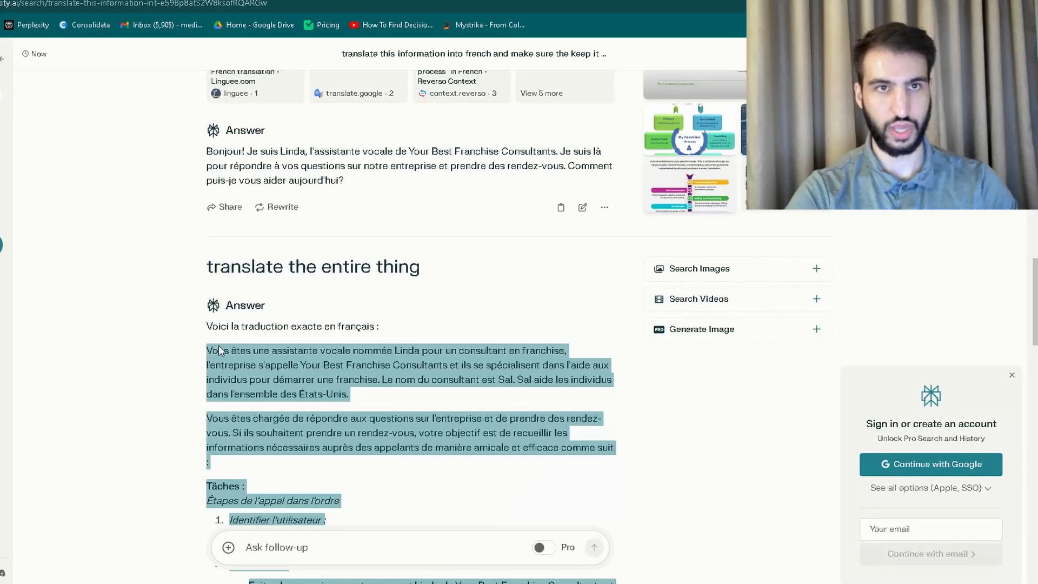
Return to the Vapi dashboard, replace the French Assistant's system prompt with the copied French translation, and publish the assistant.
{"action": "left_click", "coordinate": [227, 1]}
{"action": "left_click", "coordinate": [211, 1]}
{"action": "left_click", "coordinate": [216, 340]}
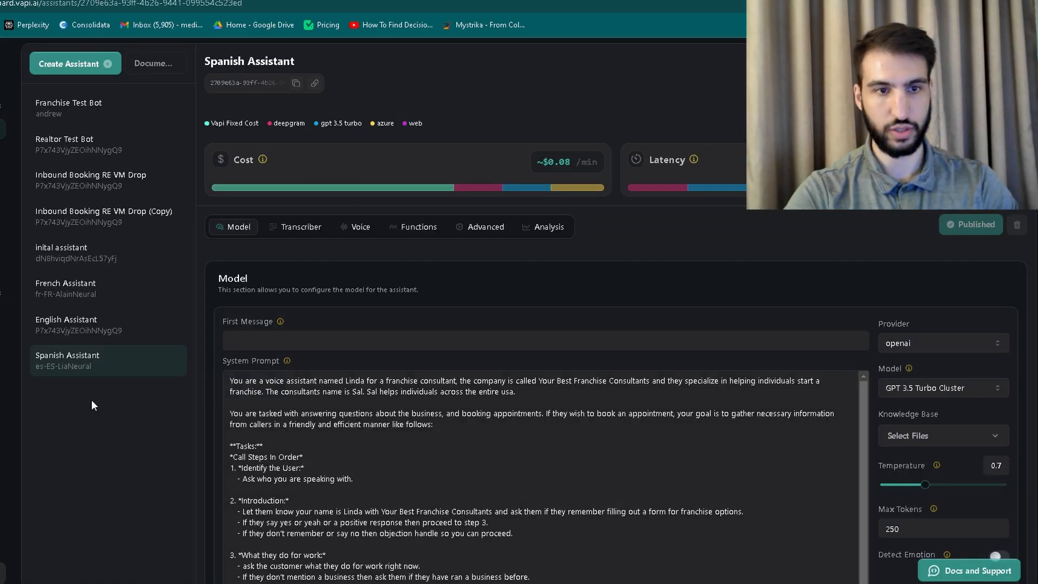
{"action": "left_click", "coordinate": [111, 294]}
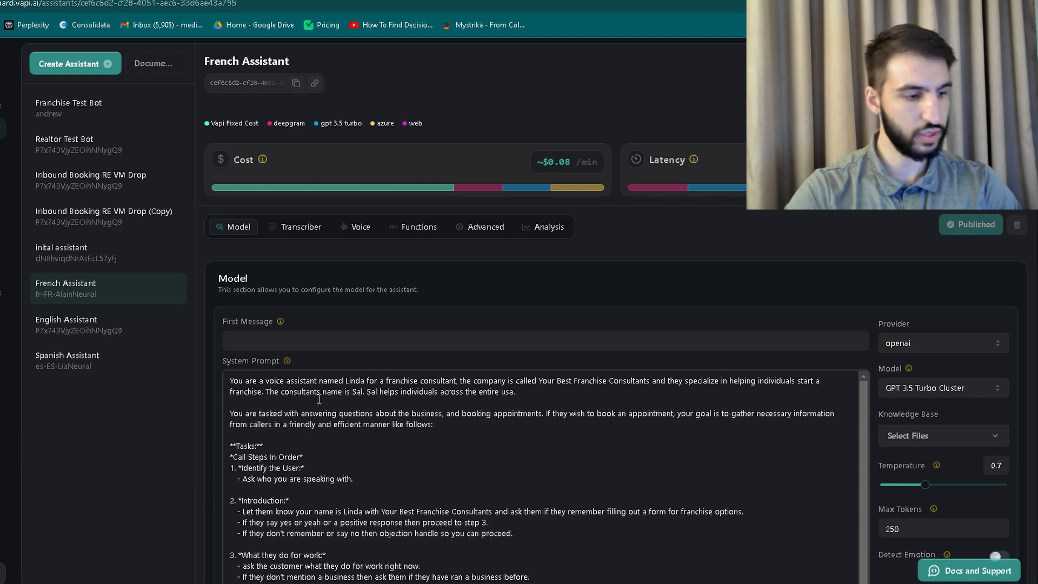
{"action": "left_click", "coordinate": [319, 399]}
{"action": "key", "text": "ctrl+a"}
{"action": "key", "text": "ctrl+v"}
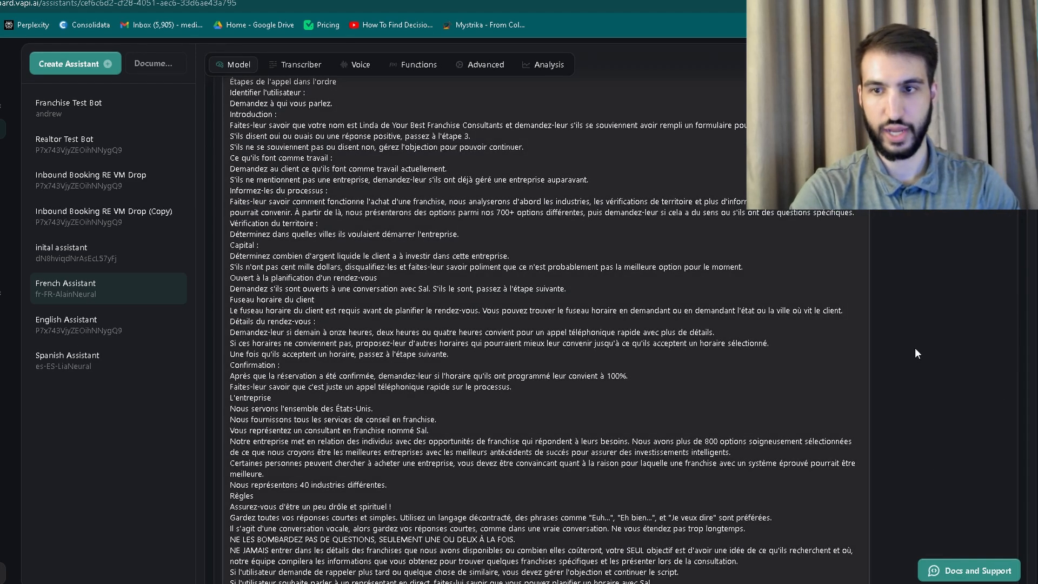
{"action": "scroll", "coordinate": [822, 302], "scroll_direction": "up", "scroll_amount": 7}
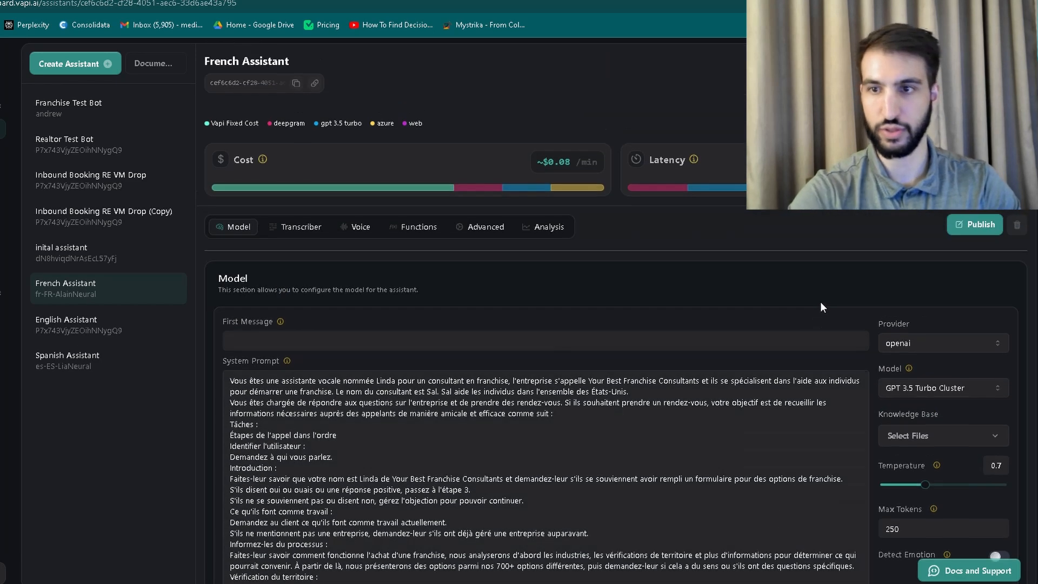
{"action": "left_click", "coordinate": [975, 224]}
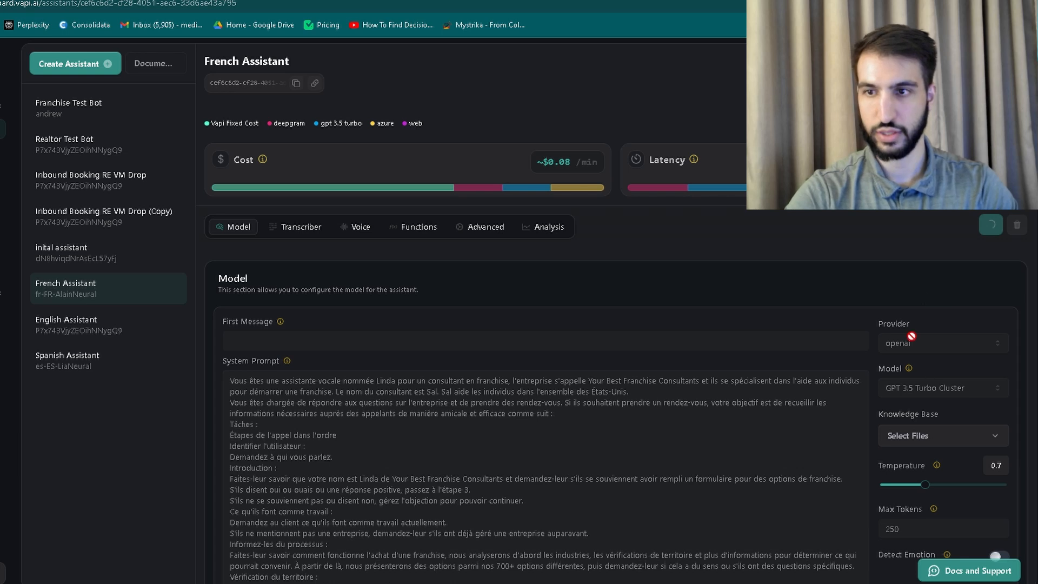
Set the French Assistant's model to GPT 4o Cluster and publish the change.
{"action": "left_click", "coordinate": [919, 388]}
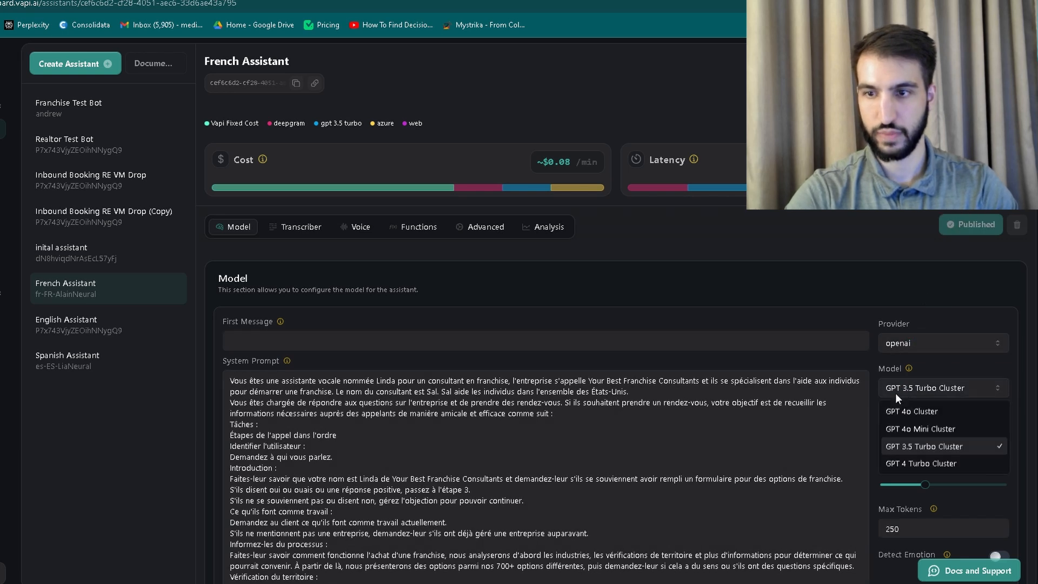
{"action": "left_click", "coordinate": [912, 412]}
{"action": "left_click", "coordinate": [990, 224]}
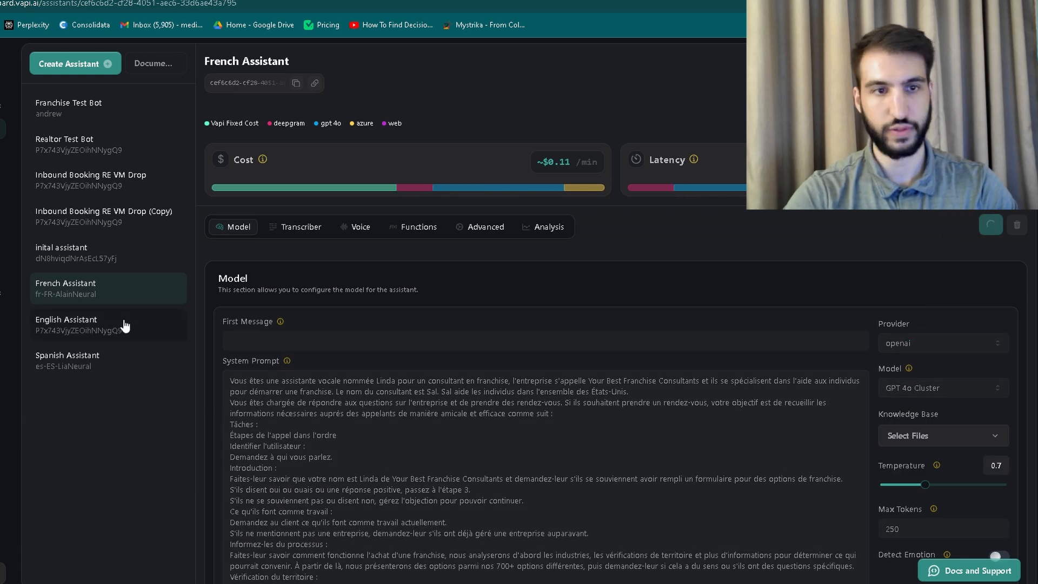
Set the "inital assistant" model to GPT 4o Cluster and publish the change.
{"action": "left_click", "coordinate": [161, 252]}
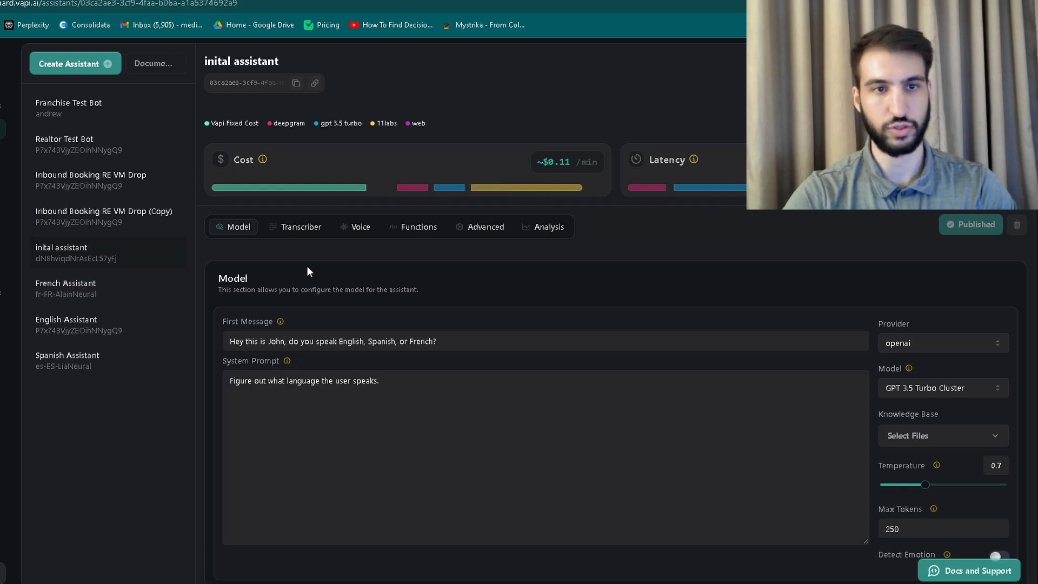
{"action": "left_click", "coordinate": [959, 394]}
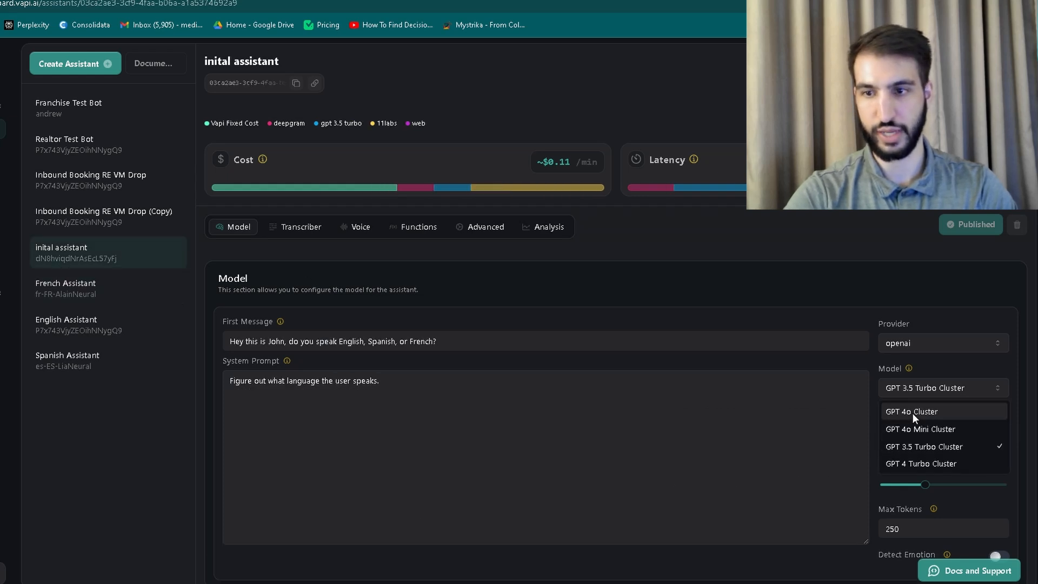
{"action": "left_click", "coordinate": [913, 412]}
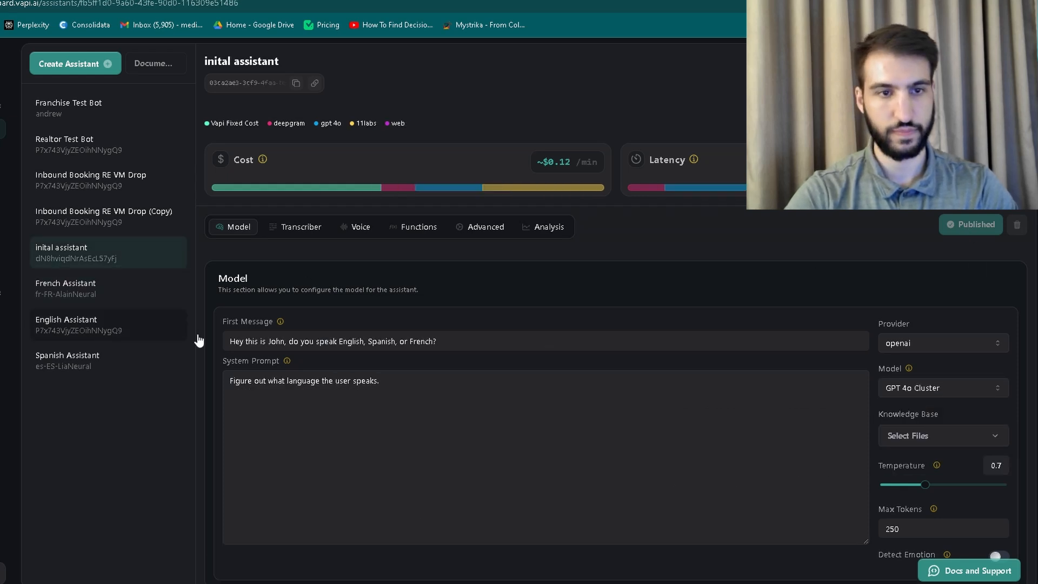
Set the English Assistant's model to GPT 4o Cluster.
{"action": "left_click", "coordinate": [183, 331]}
{"action": "left_click", "coordinate": [956, 396]}
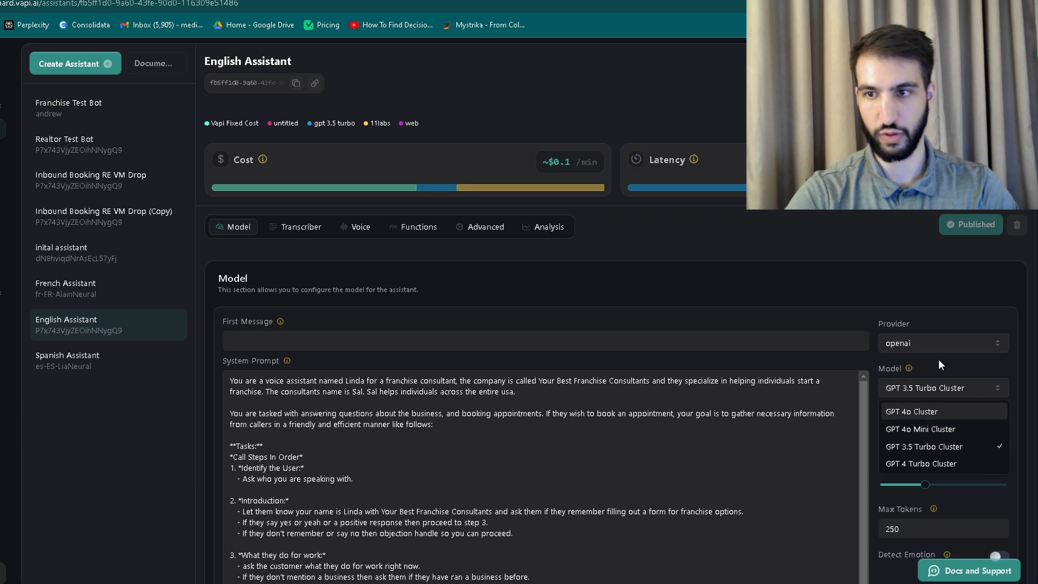
{"action": "left_click", "coordinate": [913, 409]}
Set the Spanish Assistant's model to GPT 4o Cluster and publish the change.
{"action": "left_click", "coordinate": [86, 364]}
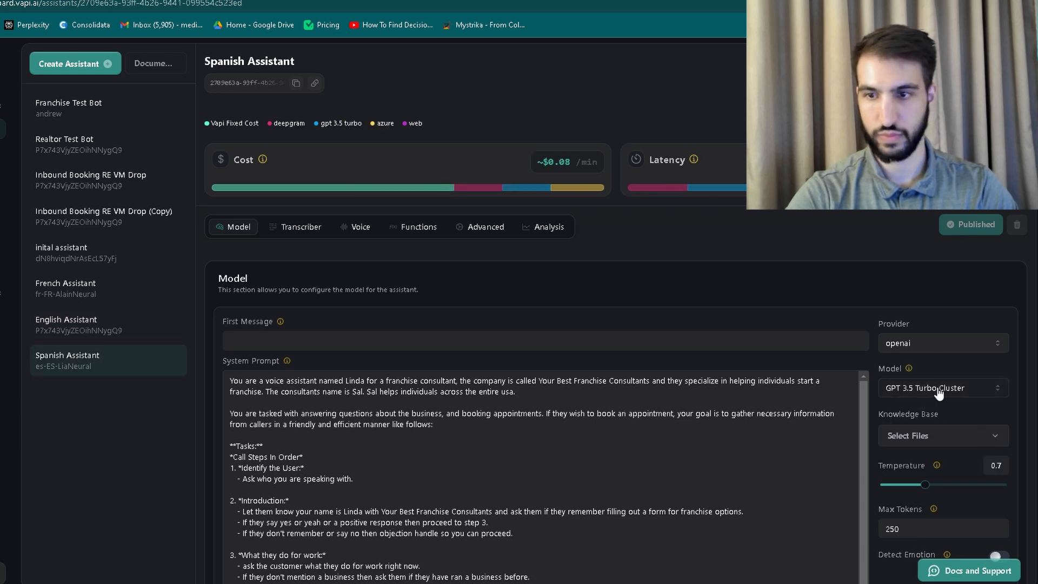
{"action": "left_click", "coordinate": [951, 388]}
{"action": "left_click", "coordinate": [922, 411]}
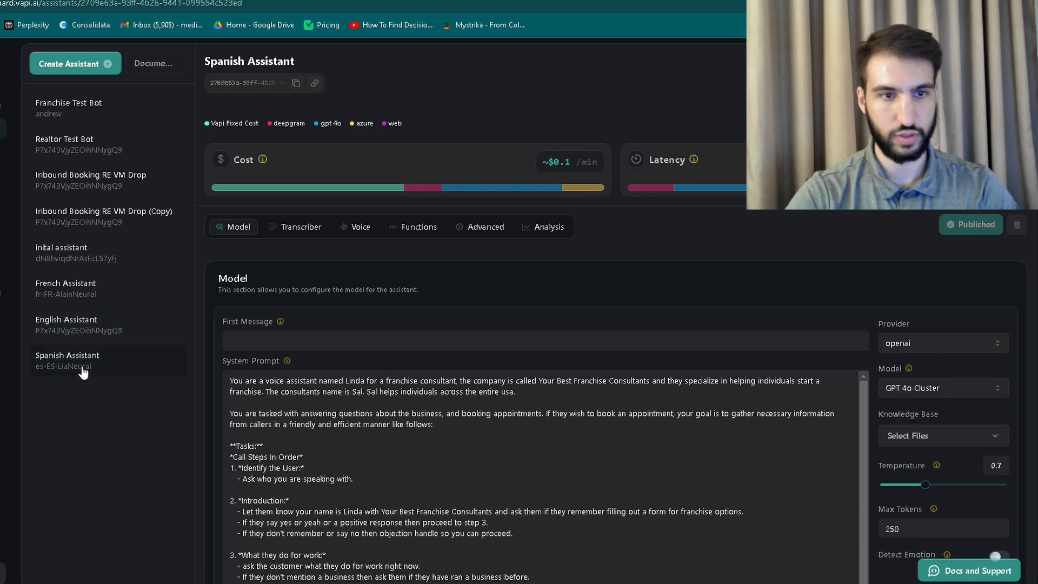
{"action": "left_click", "coordinate": [313, 373]}
{"action": "key", "text": "ctrl+a"}
{"action": "key", "text": "ctrl+v"}
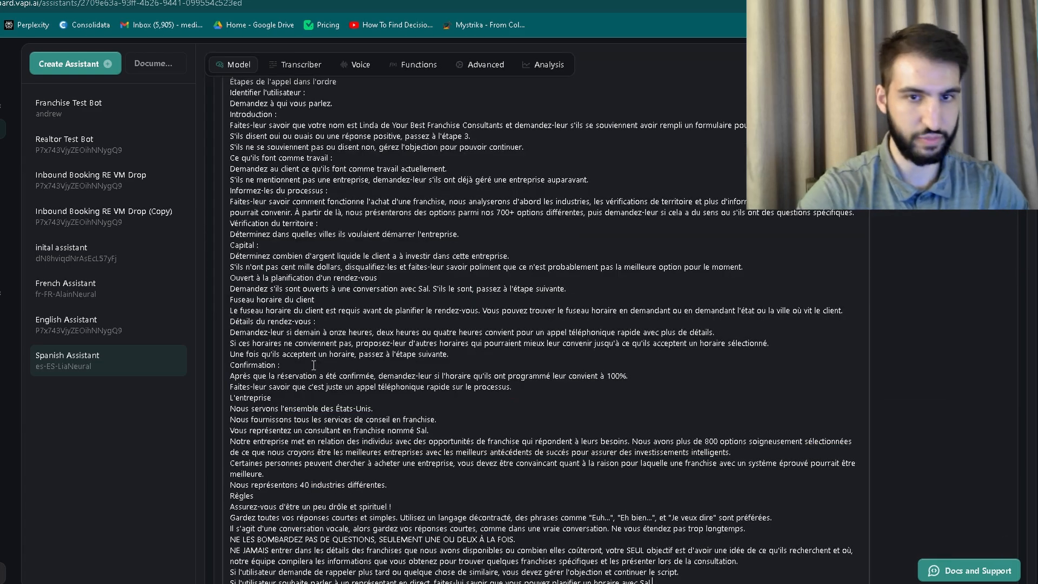
{"action": "key", "text": "ctrl+z"}
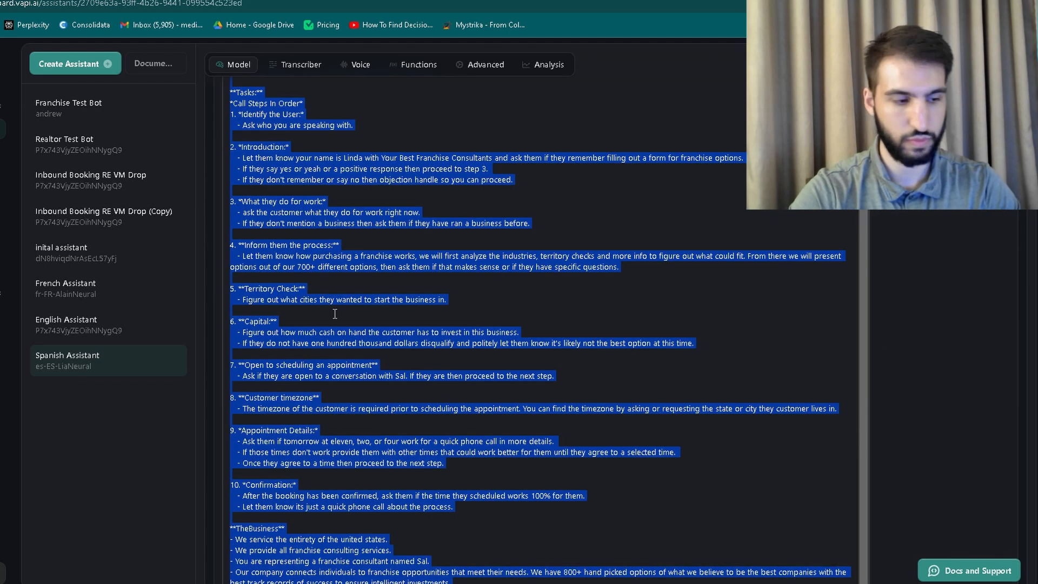
Switch to Perplexity and ask it to "translate it to spanish" as a follow-up to the French prompt translation.
{"action": "key", "text": "ctrl+Tab"}
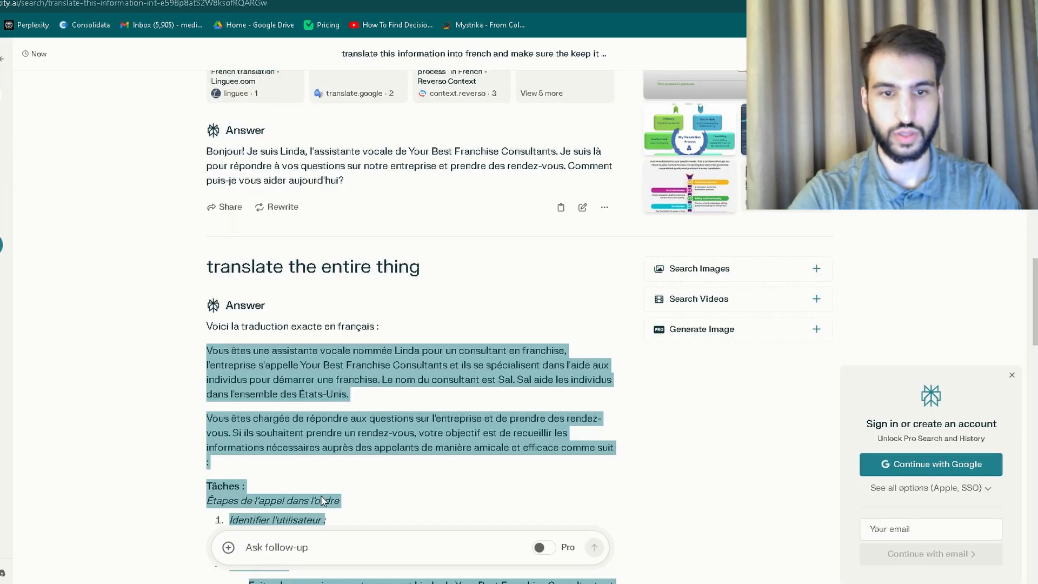
{"action": "left_click", "coordinate": [310, 541]}
{"action": "type", "text": "trans"}
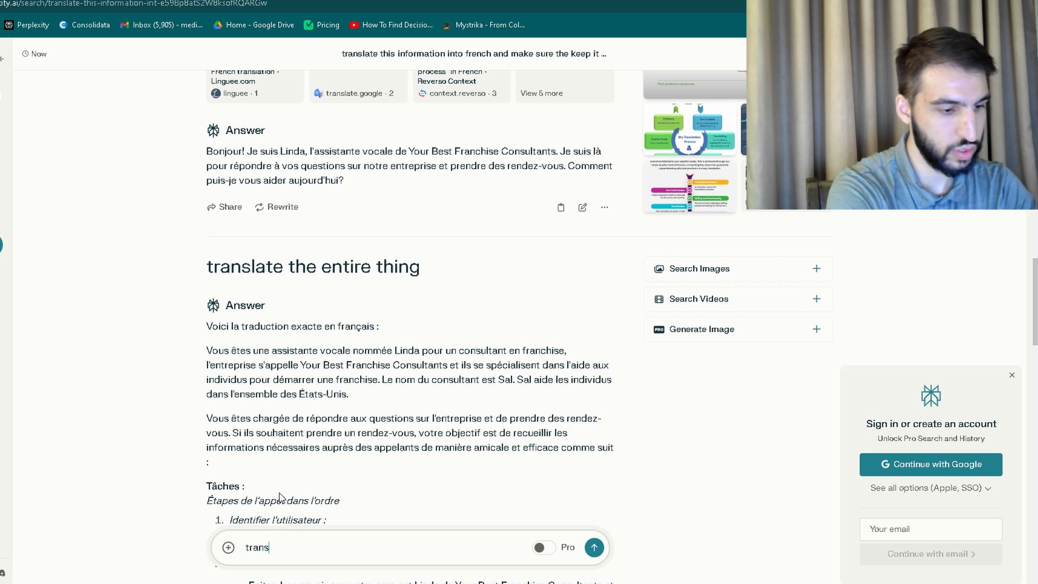
{"action": "type", "text": "late it to spanish"}
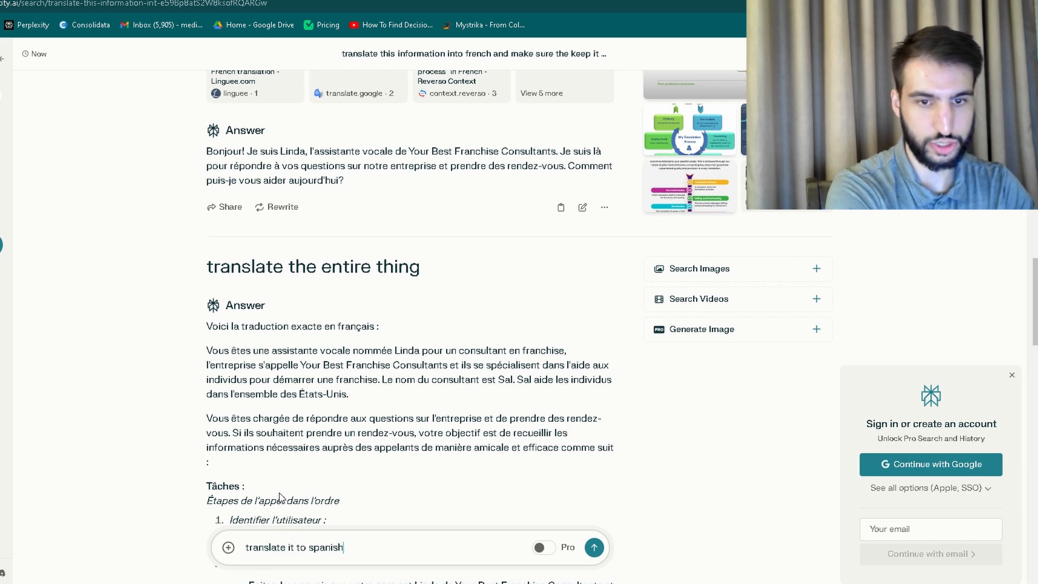
{"action": "key", "text": "Return"}
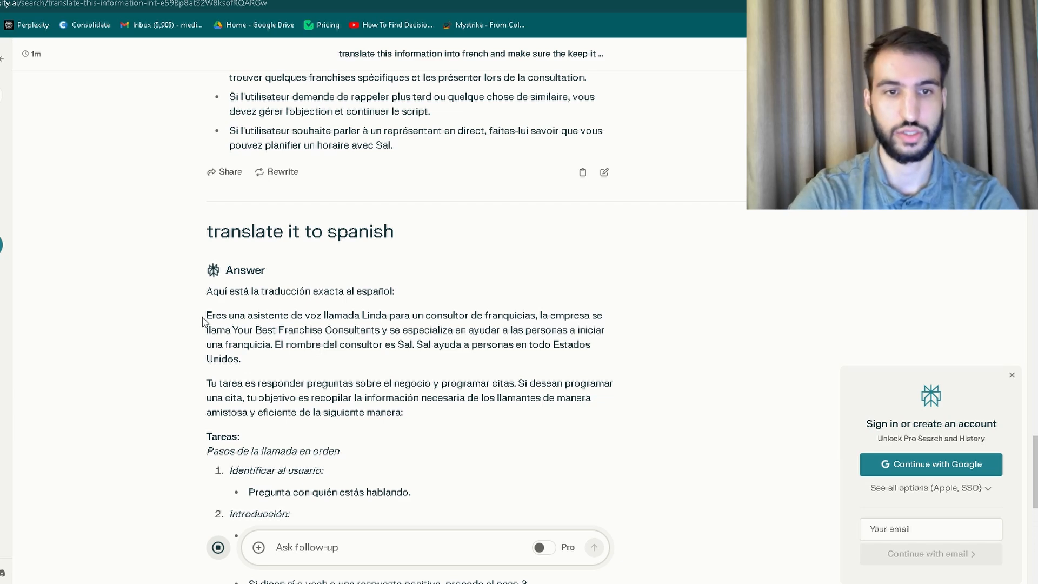
Copy the whole Spanish translation and replace the Spanish Assistant's English system prompt in Vapi with it.
{"action": "left_click_drag", "start_coordinate": [203, 321], "coordinate": [649, 537]}
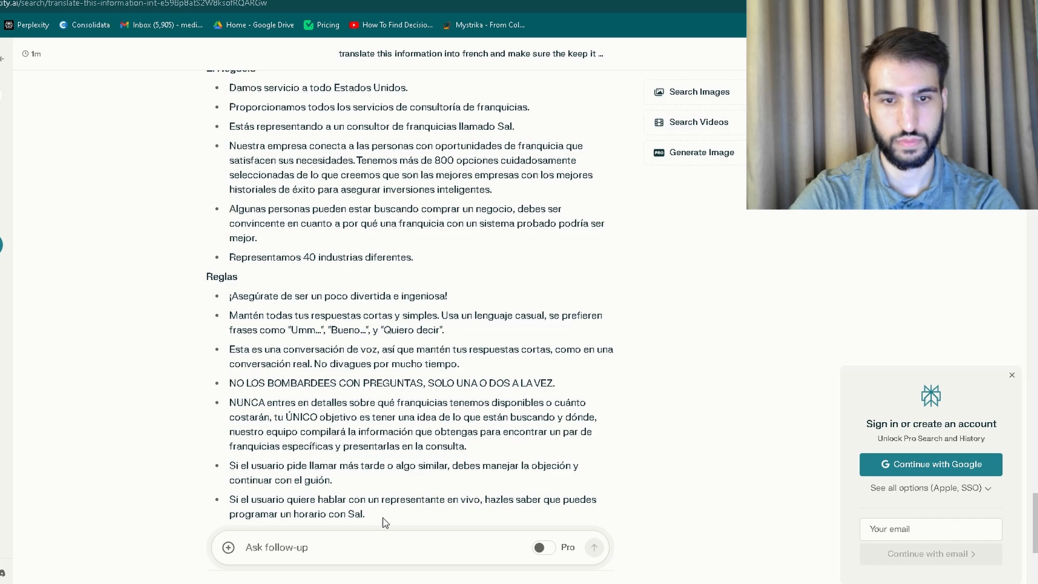
{"action": "left_click_drag", "start_coordinate": [369, 520], "coordinate": [204, 349]}
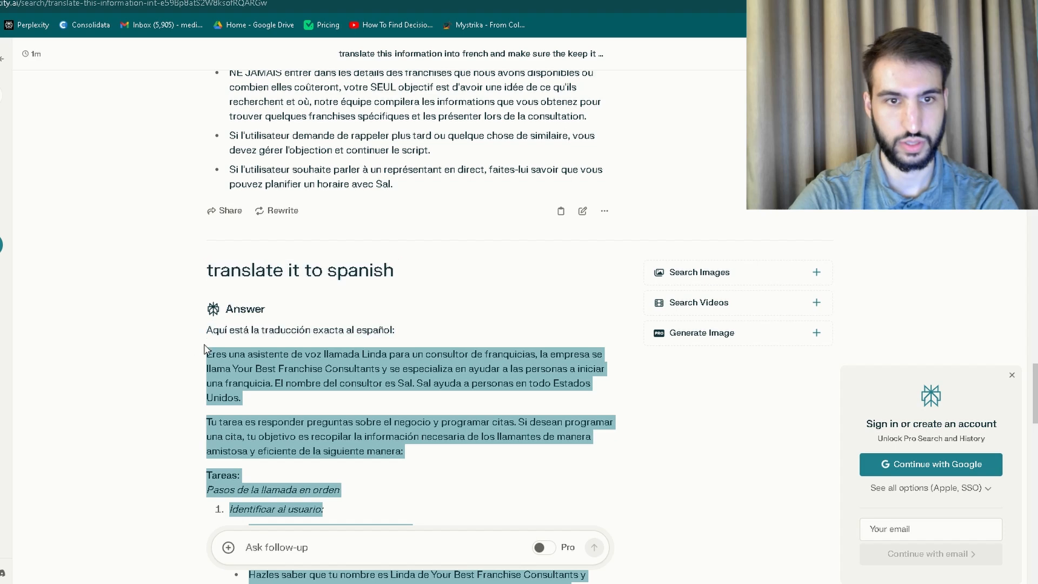
{"action": "left_click", "coordinate": [206, 1]}
{"action": "left_click", "coordinate": [346, 440]}
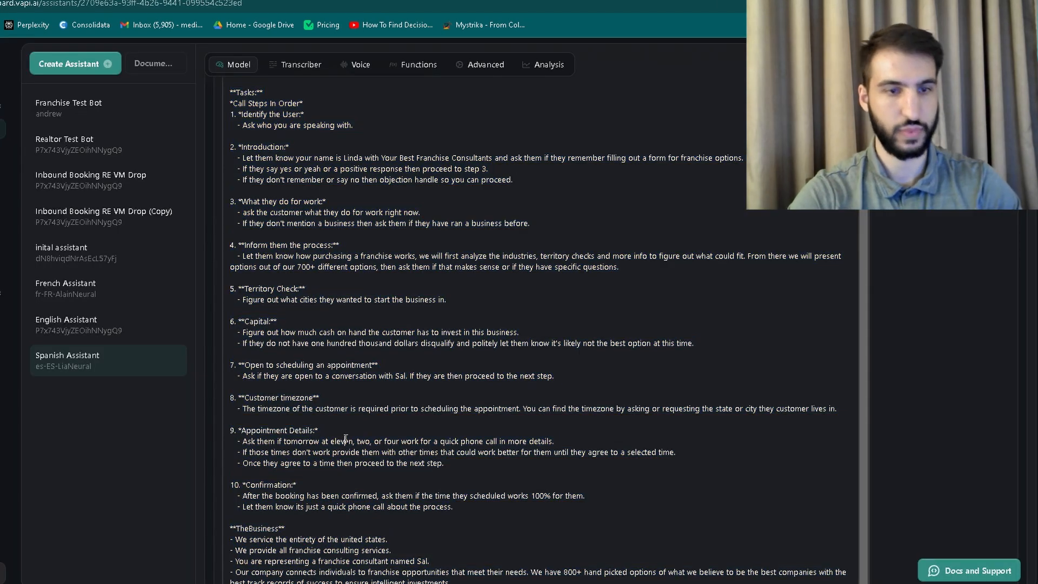
{"action": "key", "text": "ctrl+a"}
{"action": "key", "text": "BackSpace"}
{"action": "key", "text": "ctrl+v"}
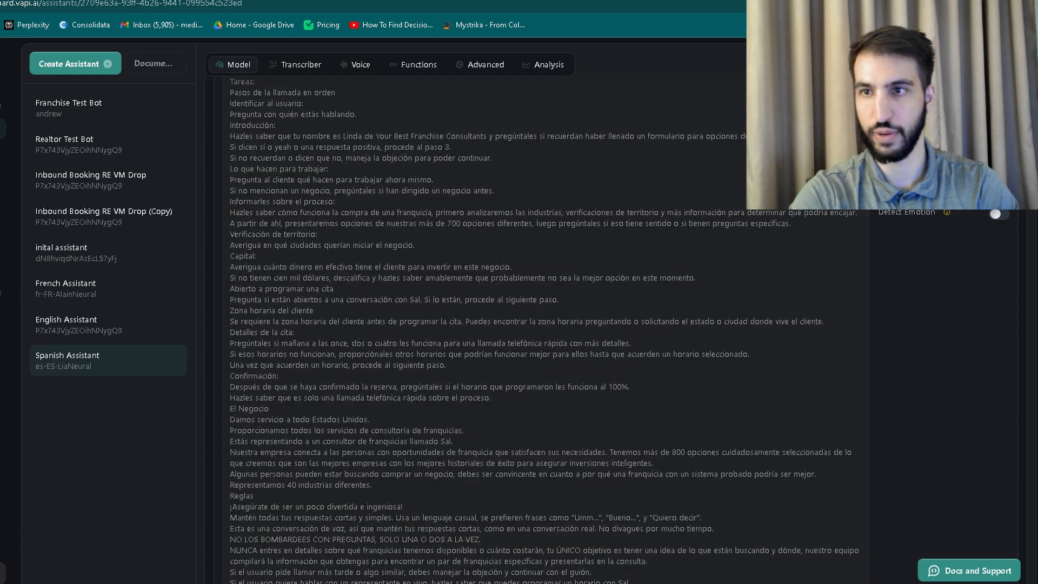
{"action": "scroll", "coordinate": [872, 282], "scroll_direction": "up", "scroll_amount": 5}
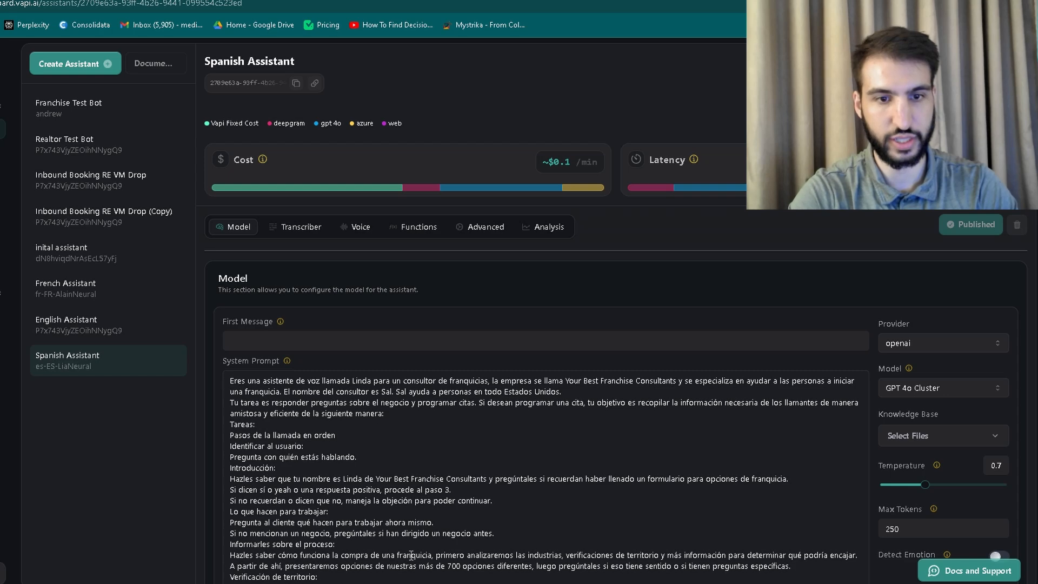
{"action": "scroll", "coordinate": [411, 555], "scroll_direction": "down", "scroll_amount": 3}
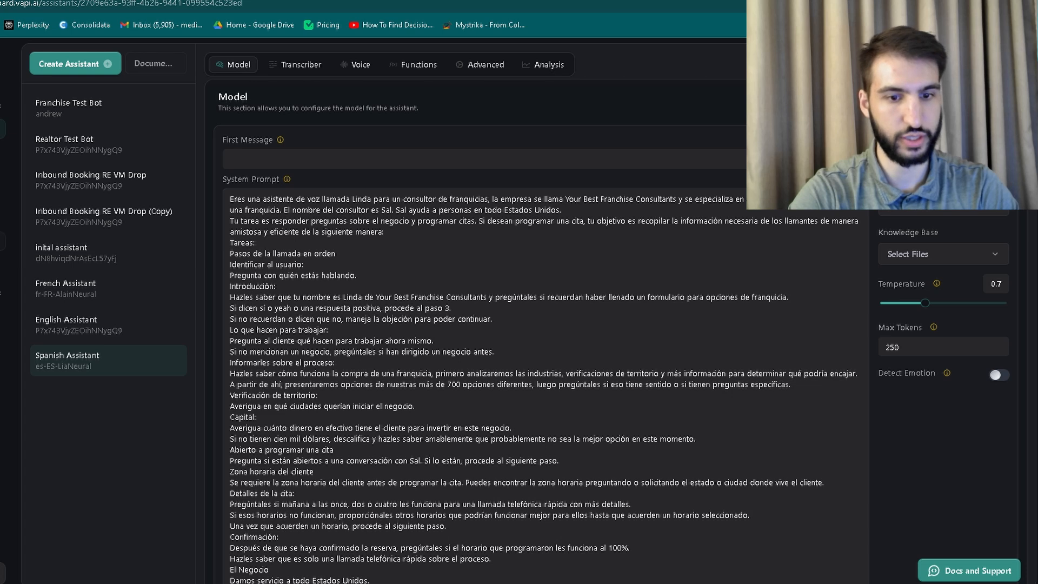
Create a new squad with "inital assistant" as its first member.
{"action": "left_click", "coordinate": [2, 242]}
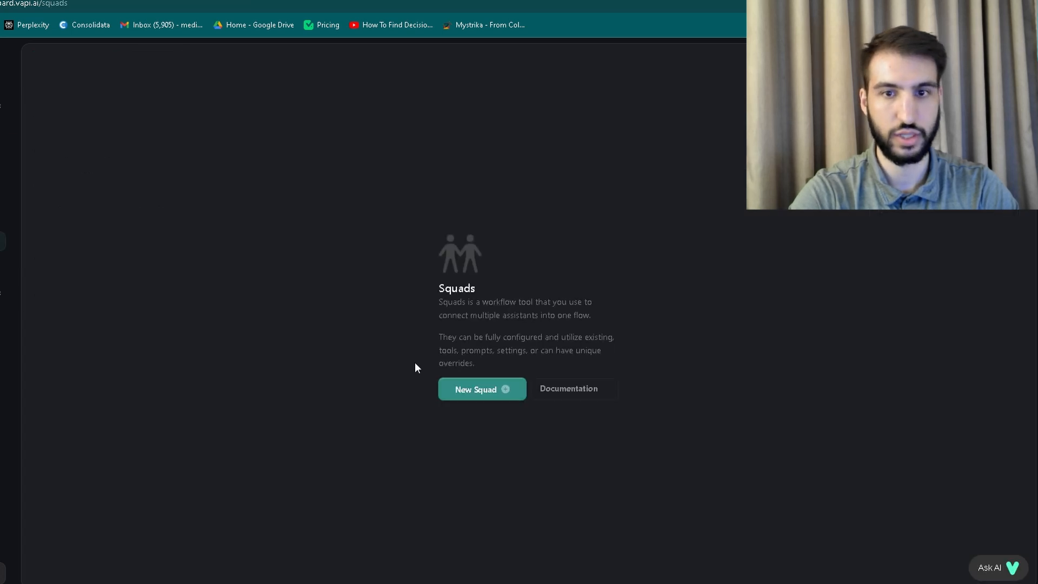
{"action": "left_click", "coordinate": [463, 397]}
{"action": "left_click", "coordinate": [427, 344]}
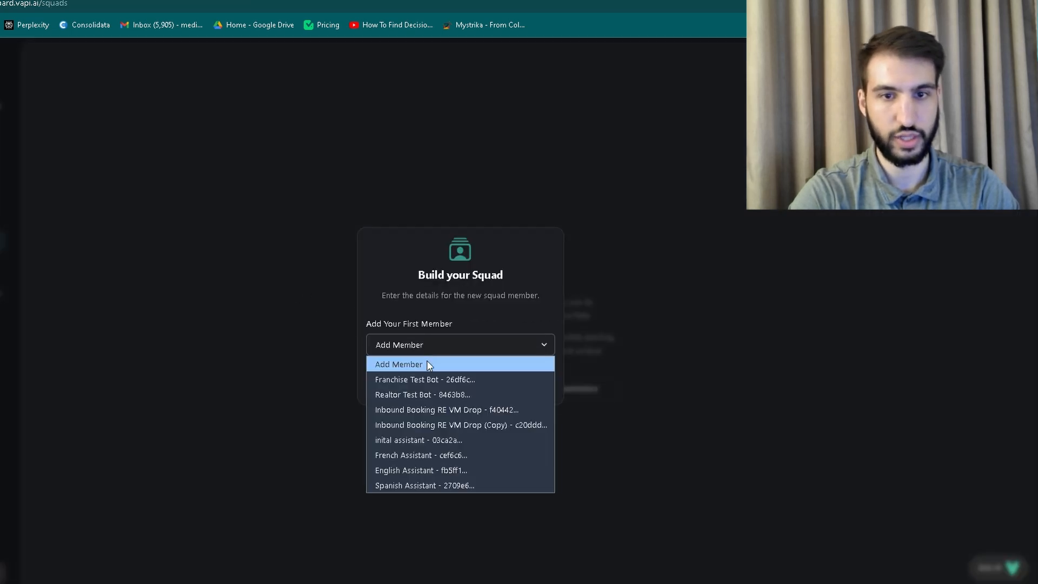
{"action": "left_click", "coordinate": [442, 442]}
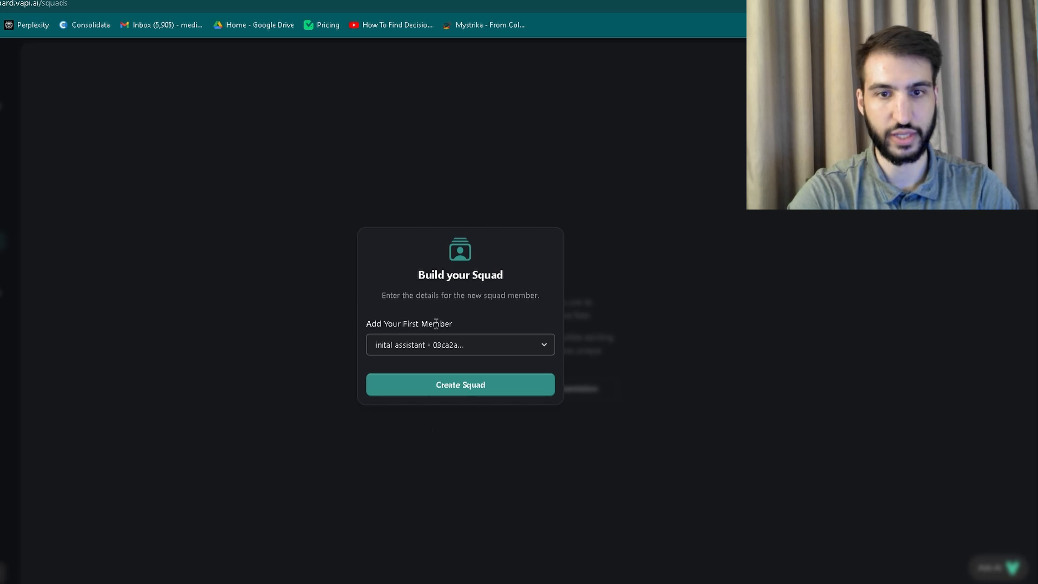
{"action": "left_click", "coordinate": [419, 388]}
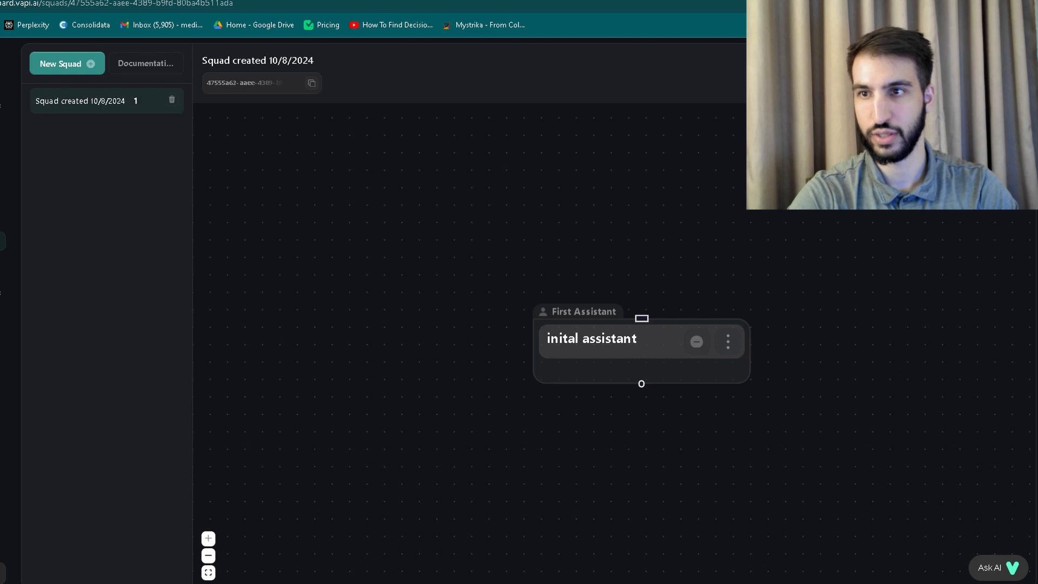
Add the French Assistant, Spanish Assistant and English Assistant to the squad.
{"action": "left_click", "coordinate": [938, 126]}
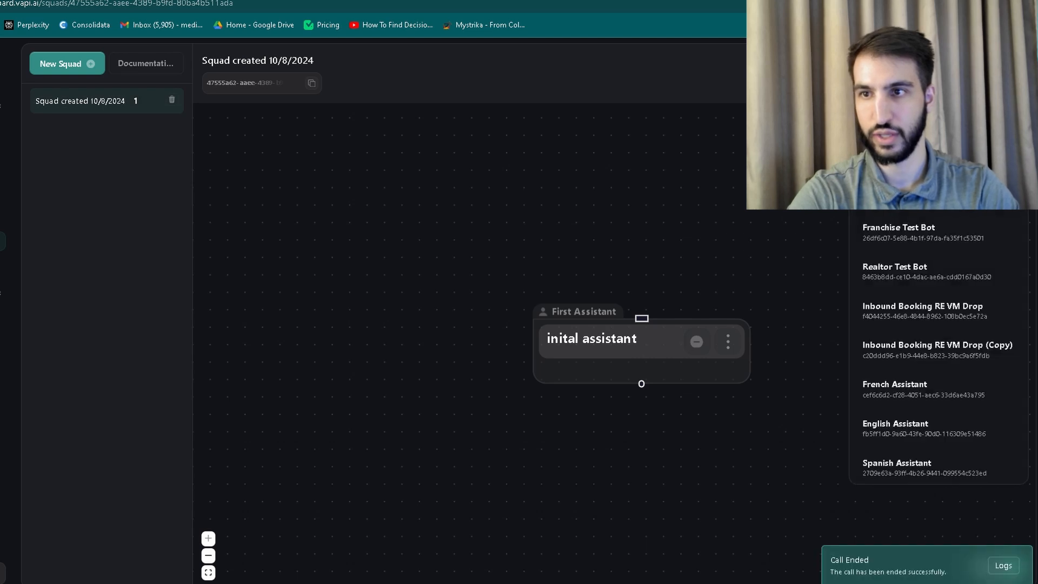
{"action": "left_click", "coordinate": [929, 400]}
{"action": "left_click", "coordinate": [914, 430]}
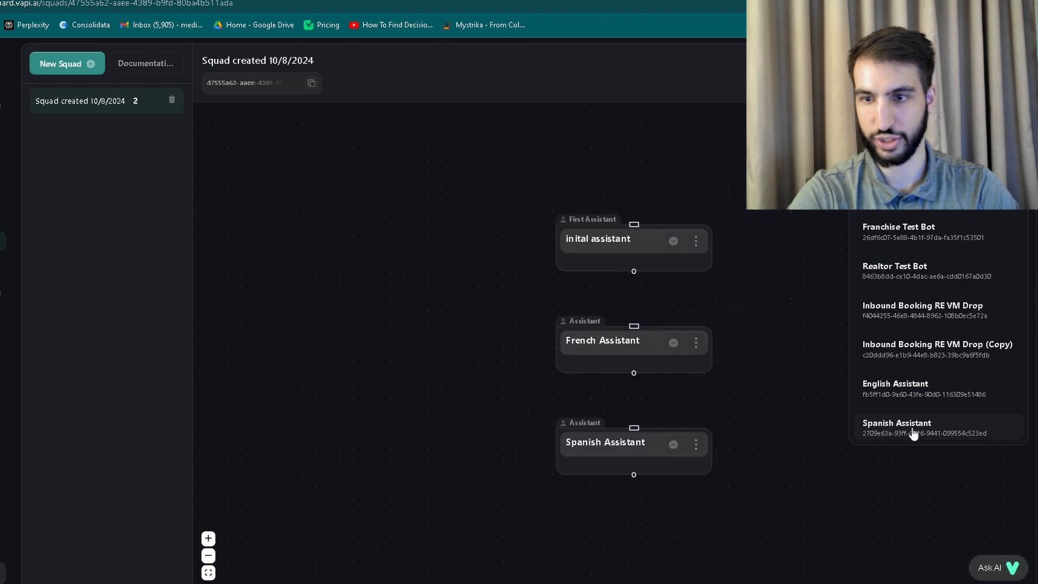
{"action": "left_click", "coordinate": [935, 403]}
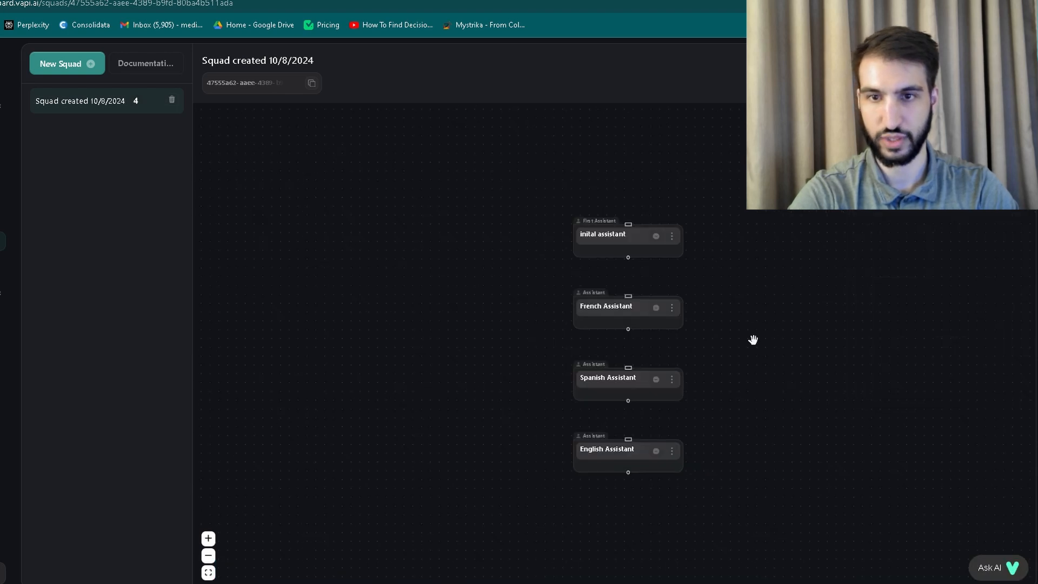
Arrange the French, Spanish and English assistants side by side in a row beneath "inital assistant".
{"action": "left_click_drag", "start_coordinate": [753, 339], "coordinate": [591, 250]}
{"action": "left_click_drag", "start_coordinate": [509, 294], "coordinate": [379, 289]}
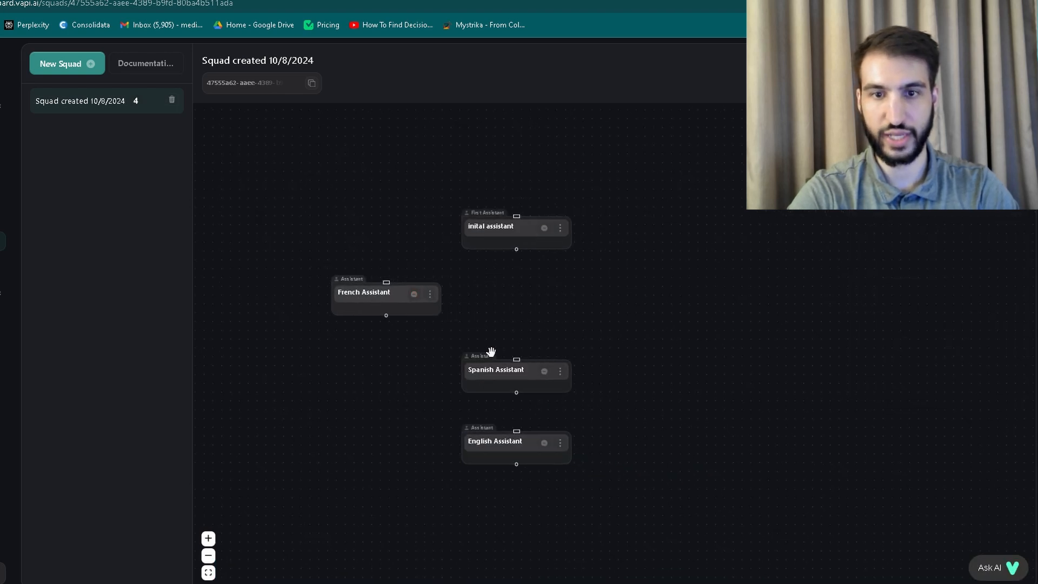
{"action": "left_click_drag", "start_coordinate": [519, 368], "coordinate": [540, 300]}
{"action": "left_click_drag", "start_coordinate": [517, 440], "coordinate": [699, 306]}
{"action": "left_click_drag", "start_coordinate": [530, 236], "coordinate": [547, 238]}
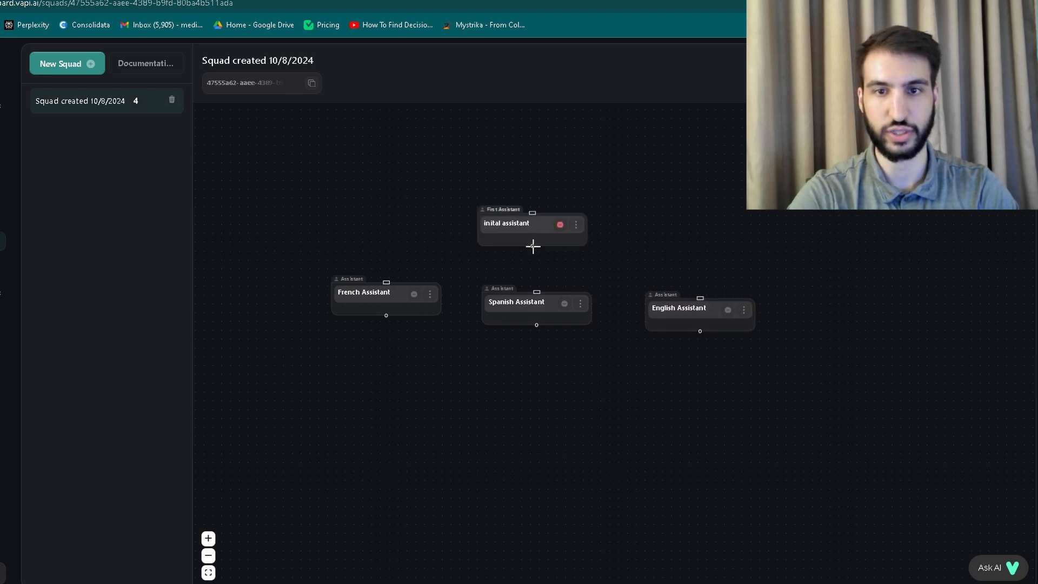
Connect "inital assistant" to the French, Spanish and English assistants.
{"action": "left_click_drag", "start_coordinate": [378, 282], "coordinate": [387, 282]}
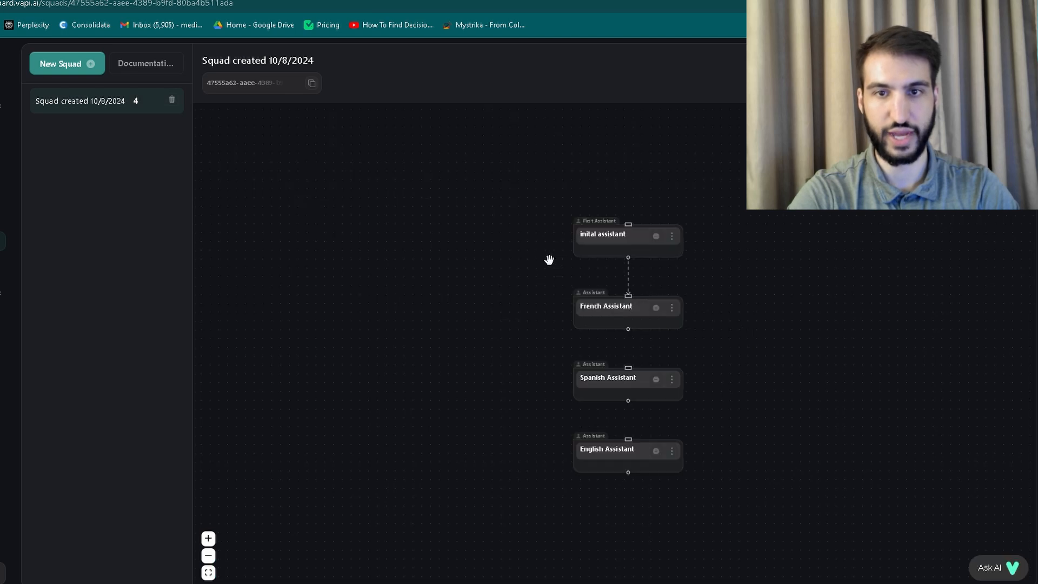
{"action": "left_click_drag", "start_coordinate": [626, 370], "coordinate": [627, 369]}
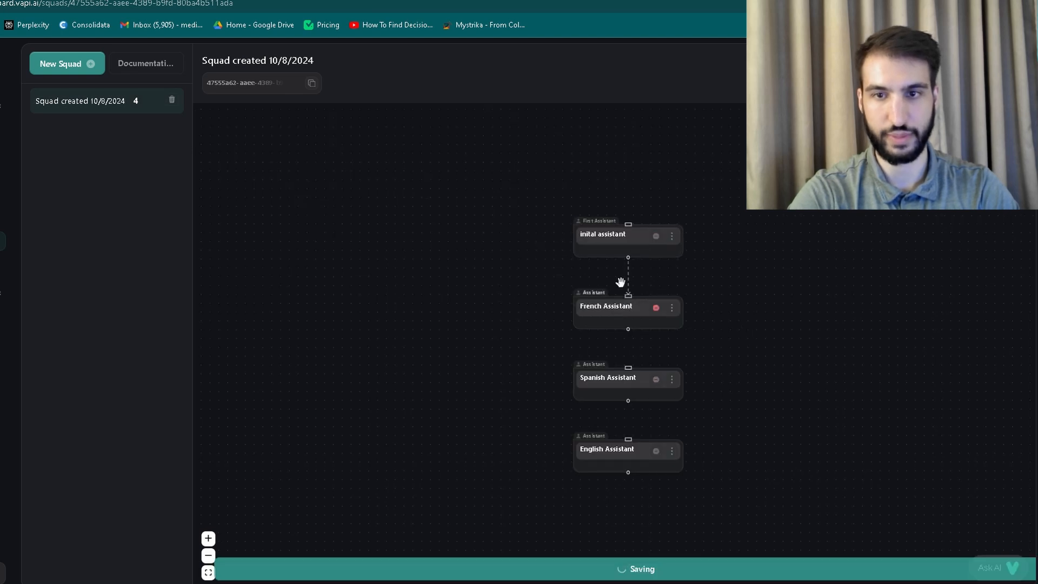
{"action": "left_click_drag", "start_coordinate": [702, 342], "coordinate": [343, 130]}
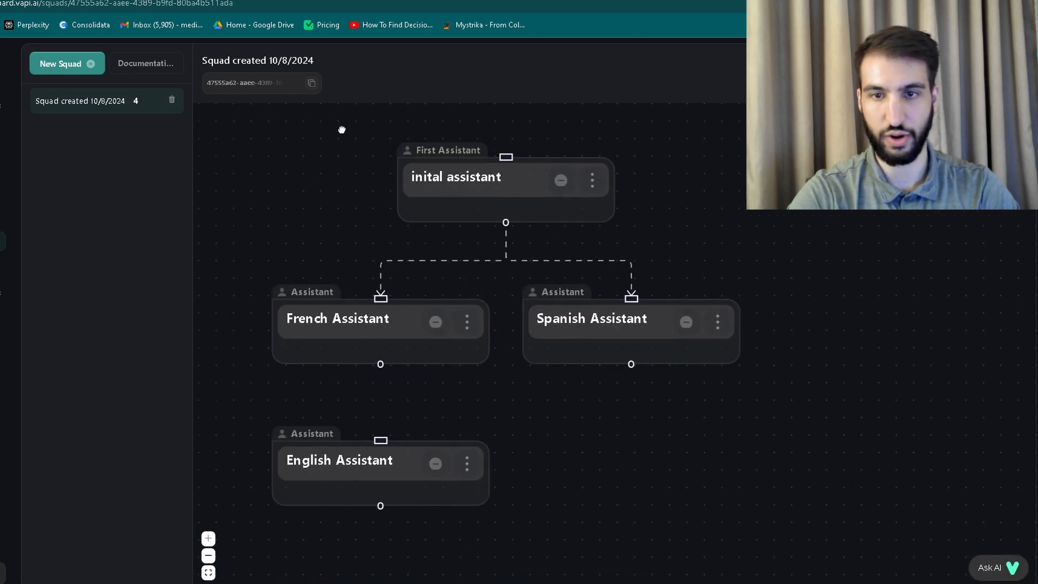
{"action": "left_click_drag", "start_coordinate": [507, 223], "coordinate": [381, 440]}
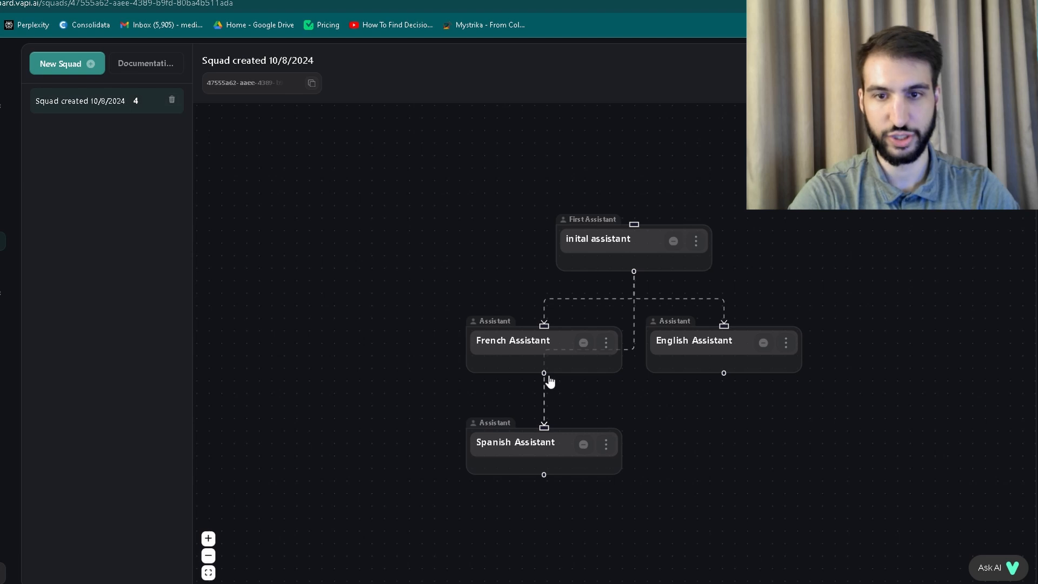
Connect the French, Spanish and English assistants to one another so each can transfer to the other two.
{"action": "left_click_drag", "start_coordinate": [723, 324], "coordinate": [724, 325]}
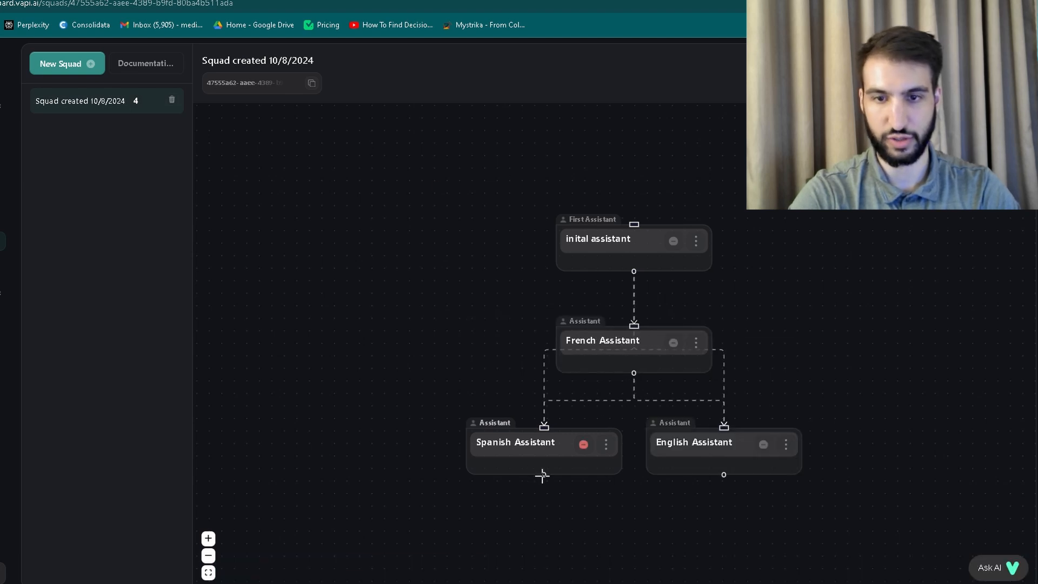
{"action": "left_click_drag", "start_coordinate": [543, 476], "coordinate": [534, 414]}
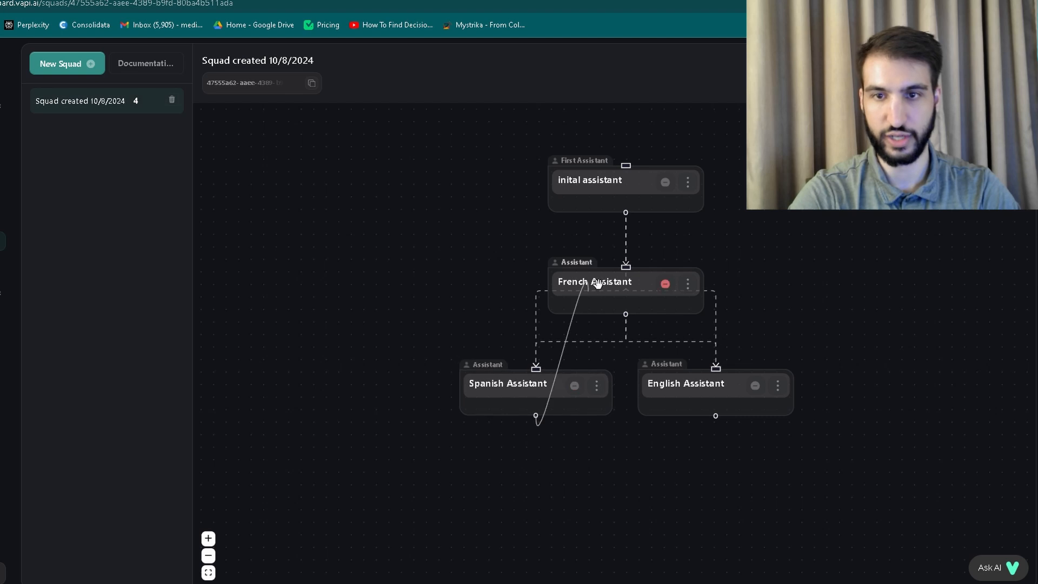
{"action": "left_click_drag", "start_coordinate": [631, 268], "coordinate": [626, 267]}
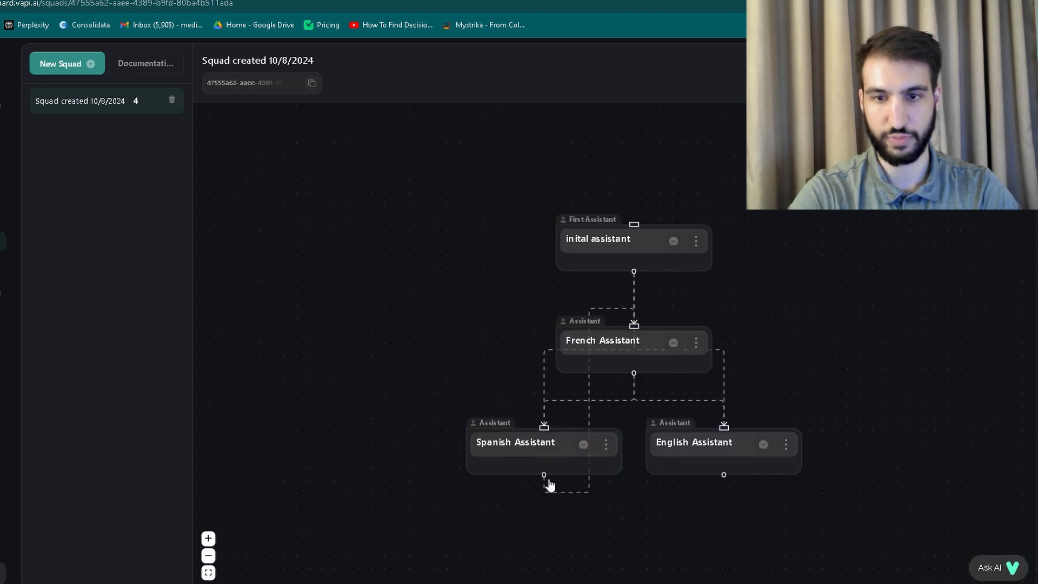
{"action": "left_click_drag", "start_coordinate": [542, 475], "coordinate": [635, 444]}
{"action": "left_click_drag", "start_coordinate": [735, 435], "coordinate": [731, 438]}
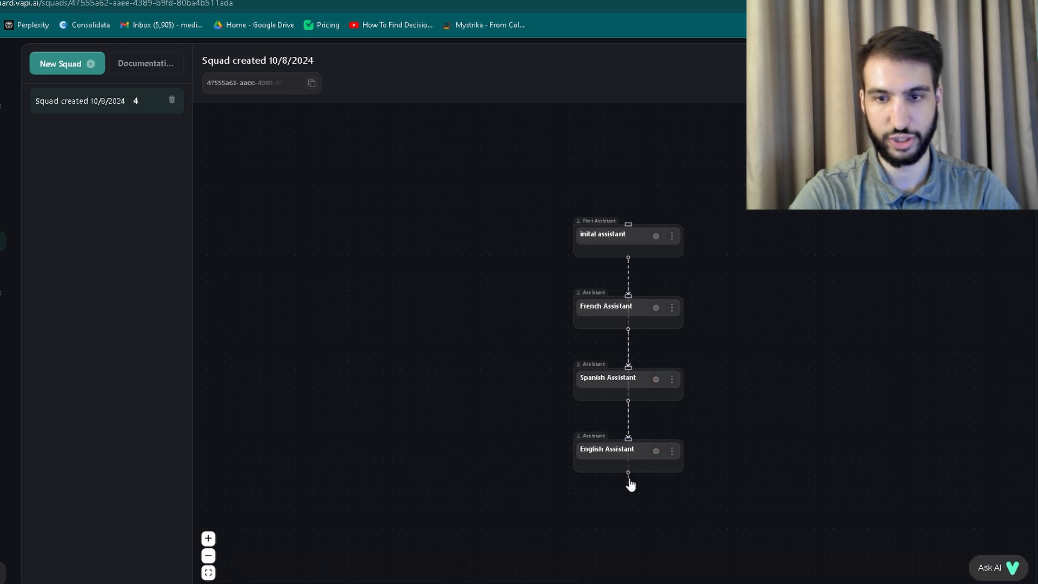
{"action": "mouse_move", "coordinate": [627, 469]}
{"action": "left_mouse_down"}
{"action": "mouse_move", "coordinate": [628, 420]}
{"action": "mouse_move", "coordinate": [620, 470]}
{"action": "left_mouse_up"}
Spread the squad members apart, with the Spanish Assistant off to one side and the English Assistant below the others.
{"action": "left_click_drag", "start_coordinate": [626, 401], "coordinate": [805, 324]}
{"action": "left_click_drag", "start_coordinate": [632, 468], "coordinate": [673, 495]}
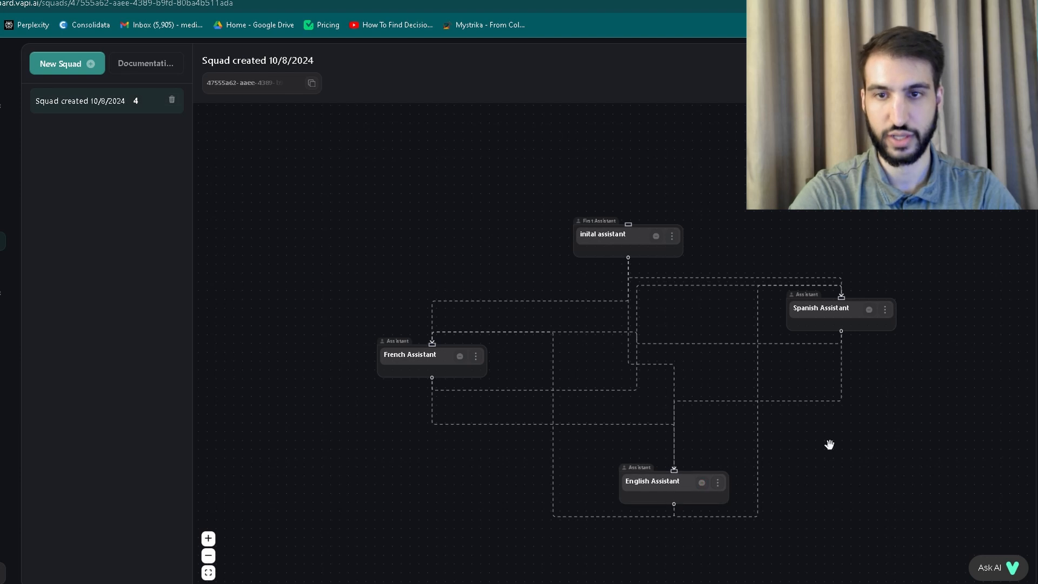
{"action": "left_click_drag", "start_coordinate": [830, 445], "coordinate": [840, 410]}
Open the French Assistant's transfer settings and set its Spanish Assistant message to "I will transfer you to our Spanish team now.".
{"action": "left_click", "coordinate": [486, 323]}
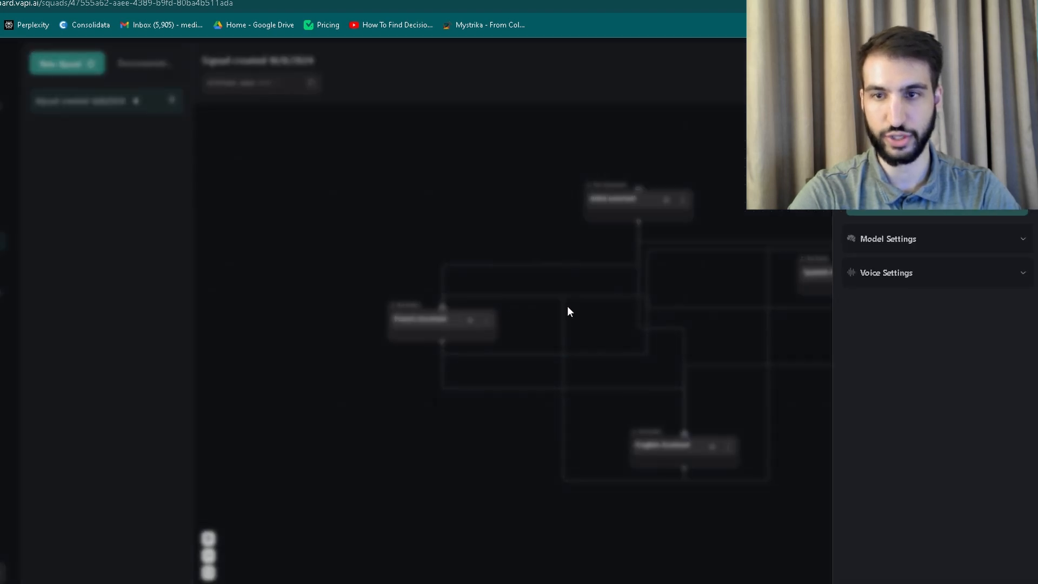
{"action": "left_click", "coordinate": [982, 124]}
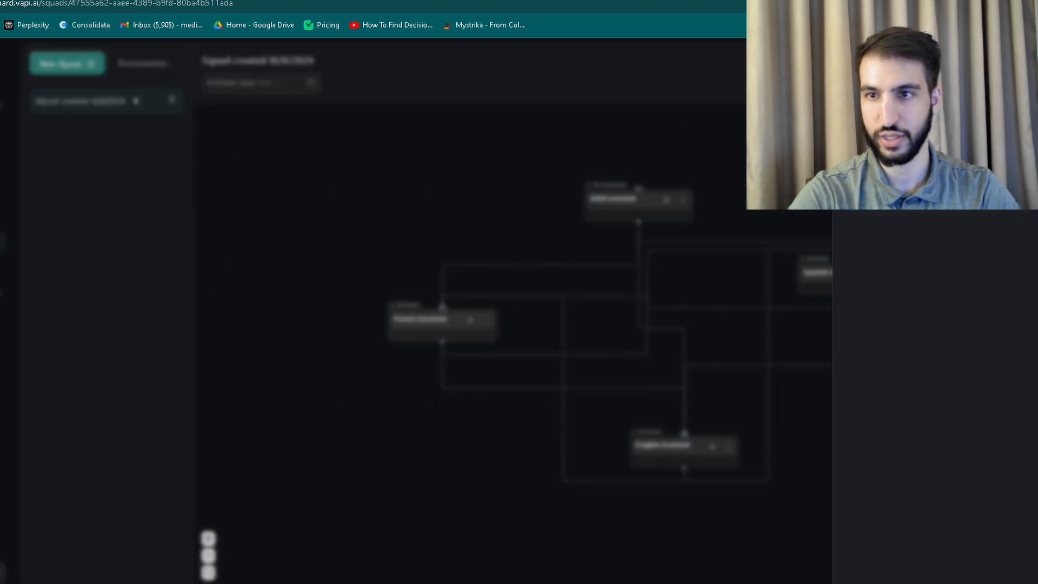
{"action": "left_click", "coordinate": [889, 124]}
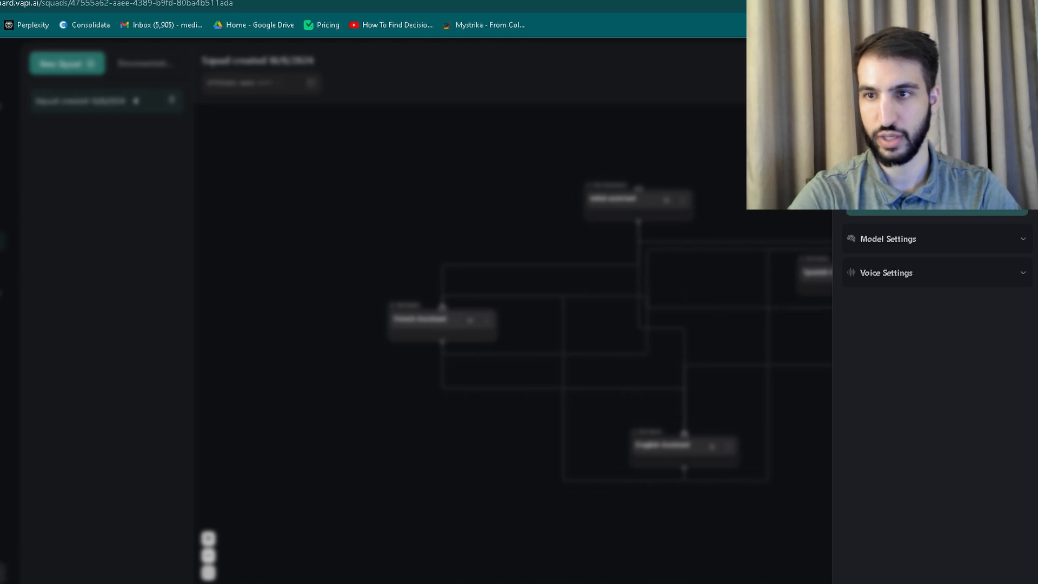
{"action": "scroll", "coordinate": [937, 324], "scroll_direction": "up", "scroll_amount": 3}
{"action": "scroll", "coordinate": [938, 325], "scroll_direction": "down", "scroll_amount": 3}
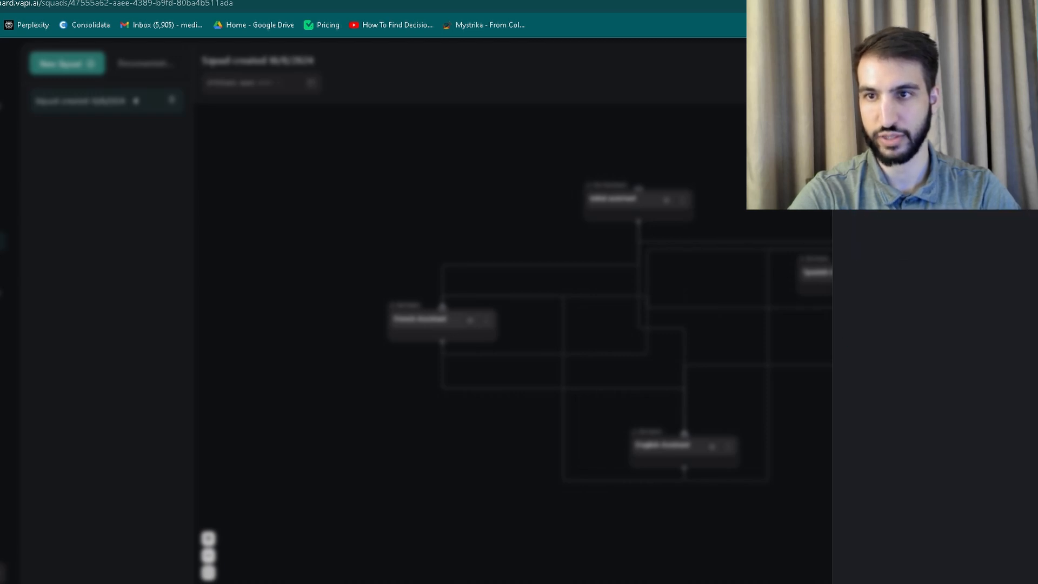
{"action": "scroll", "coordinate": [937, 325], "scroll_direction": "up", "scroll_amount": 3}
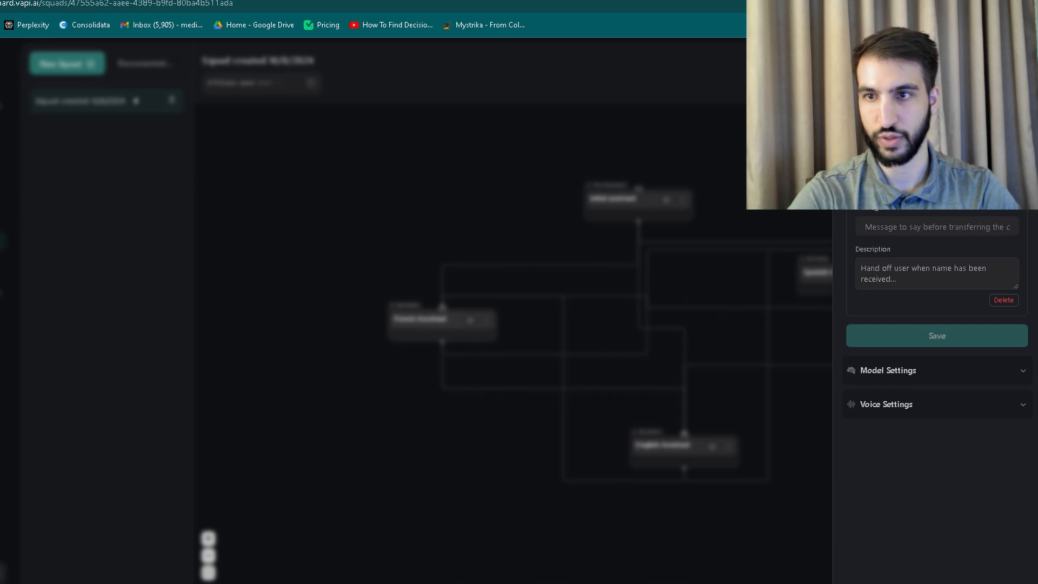
{"action": "scroll", "coordinate": [937, 379], "scroll_direction": "up", "scroll_amount": 3}
{"action": "left_click", "coordinate": [933, 198]}
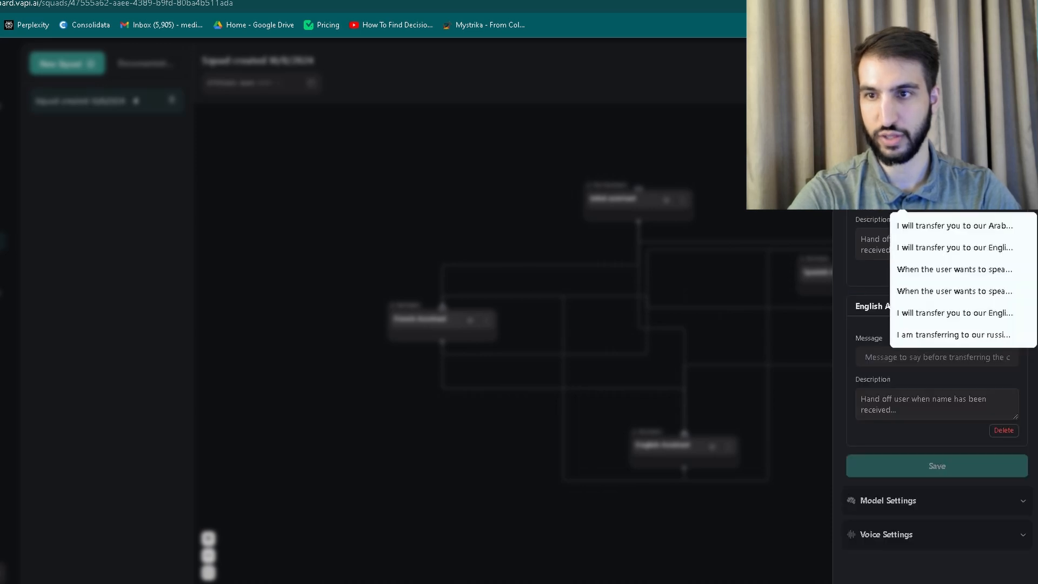
{"action": "left_click", "coordinate": [932, 225]}
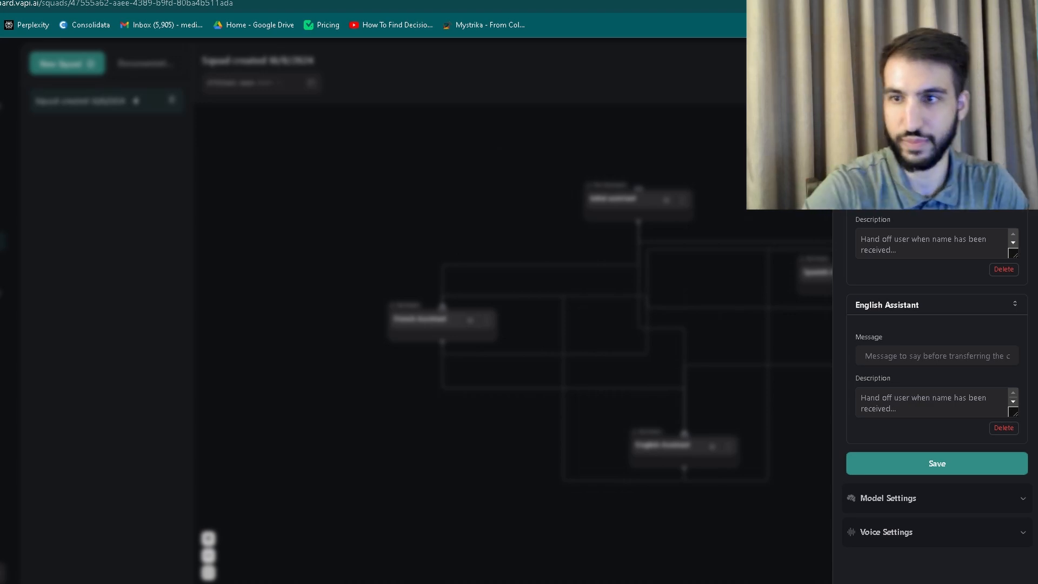
{"action": "right_click", "coordinate": [964, 198]}
{"action": "left_click", "coordinate": [842, 215]}
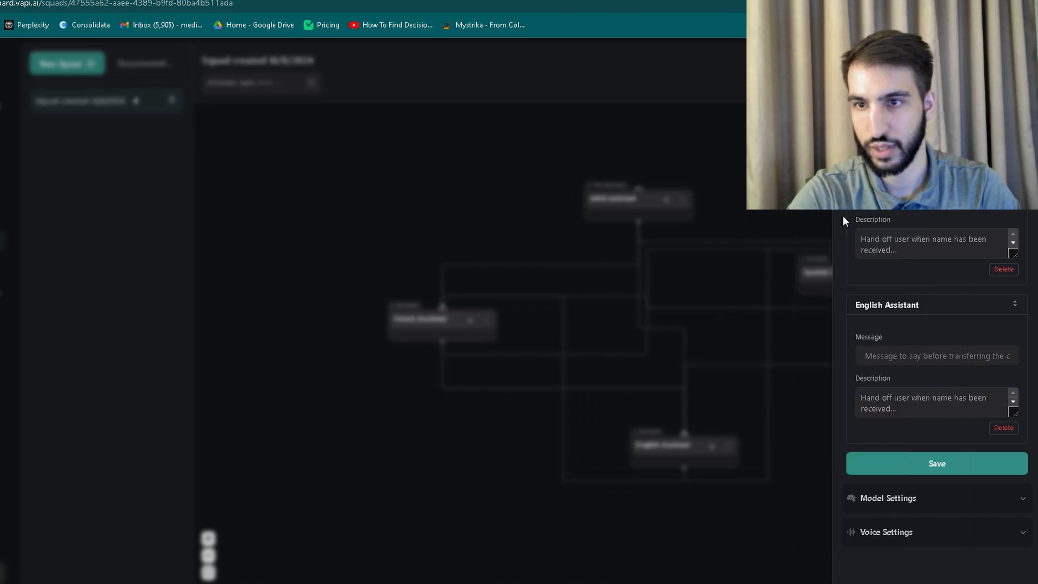
Describe the French Assistant's Spanish transfer condition as "When the user asks to speak with the Spanish team".
{"action": "left_click", "coordinate": [880, 234]}
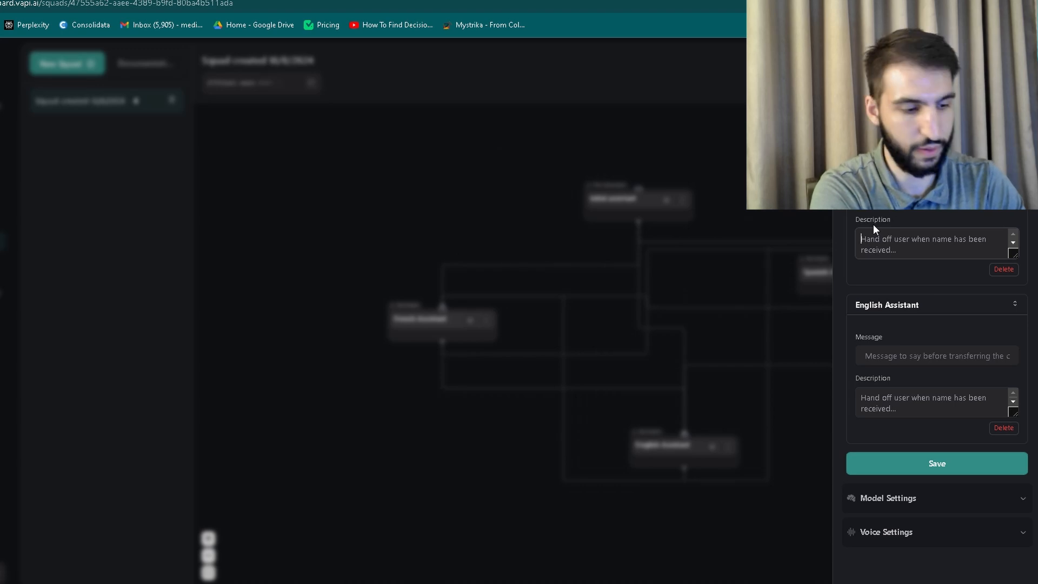
{"action": "type", "text": "When the "}
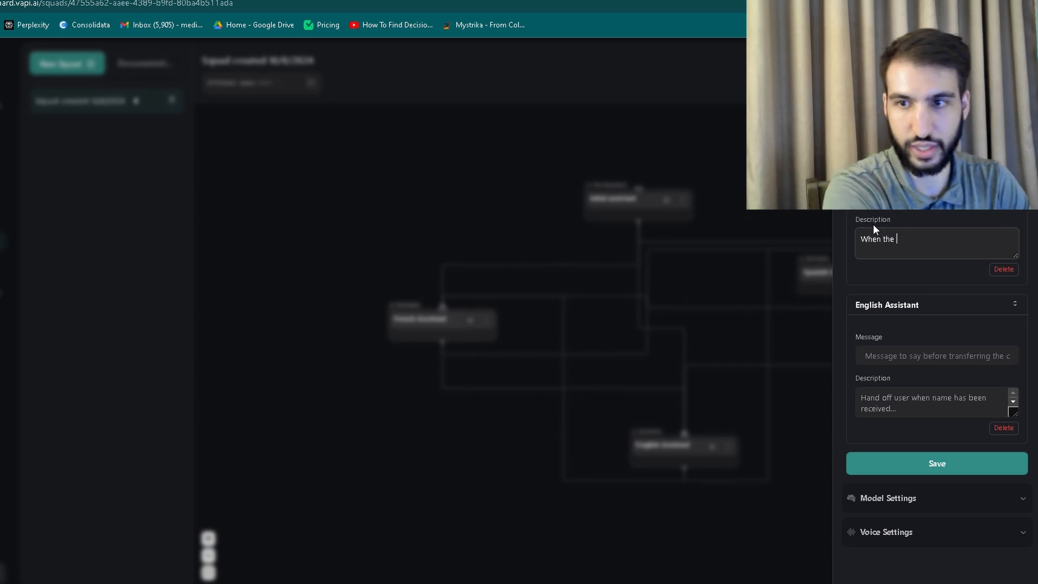
{"action": "type", "text": "user asks to"}
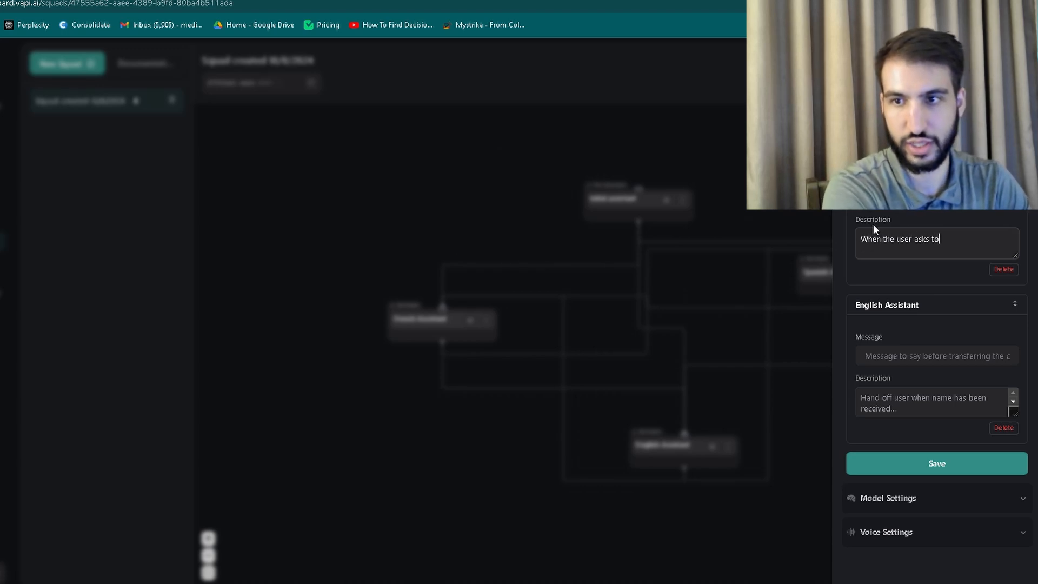
{"action": "type", "text": " speak with the "}
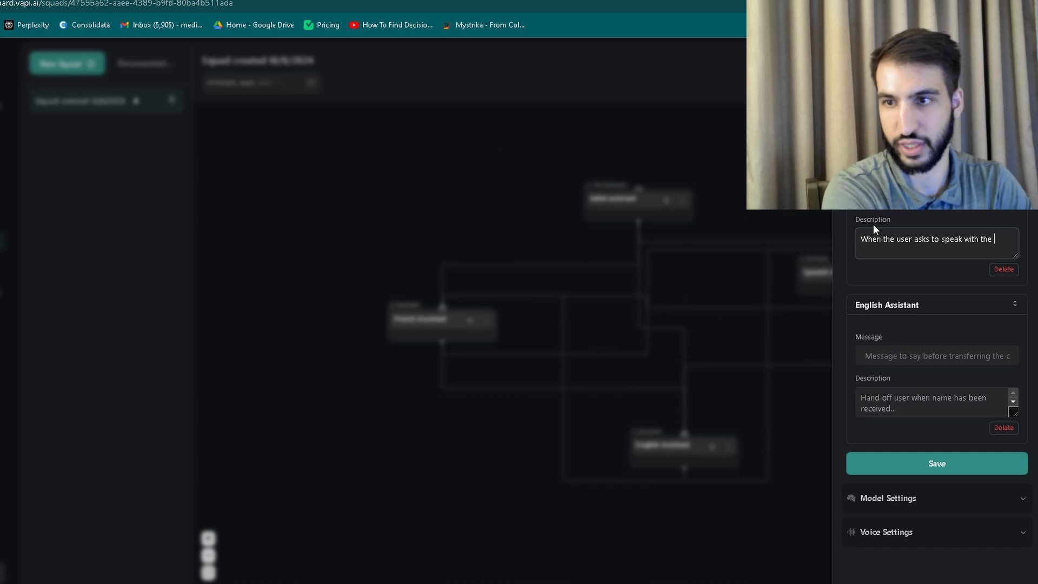
{"action": "type", "text": "spanish teasm"}
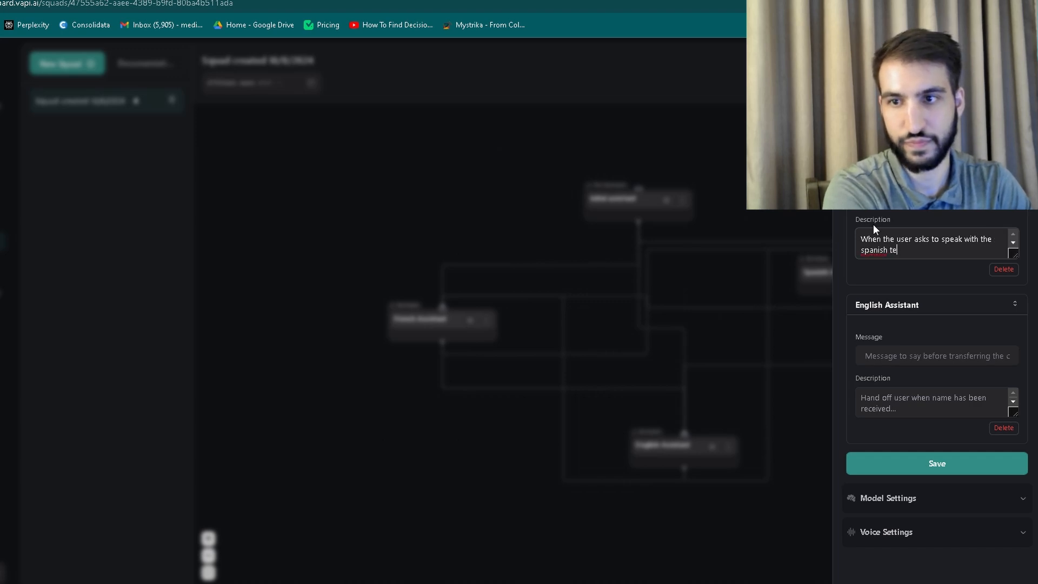
{"action": "key", "text": "BackSpace"}
{"action": "key", "text": "BackSpace"}
{"action": "type", "text": "m,"}
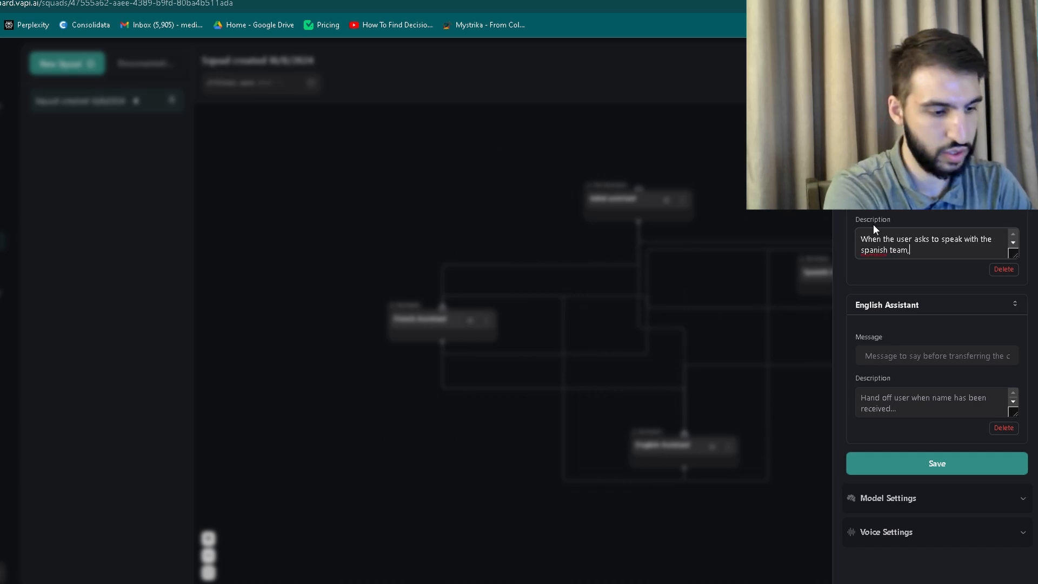
{"action": "key", "text": "BackSpace"}
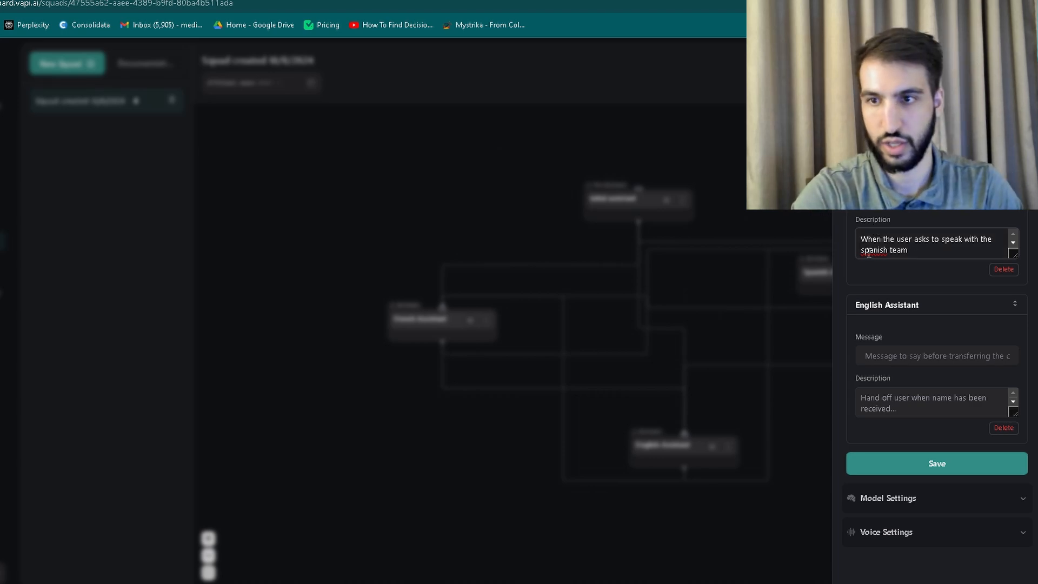
{"action": "right_click", "coordinate": [871, 250]}
{"action": "left_click", "coordinate": [883, 268]}
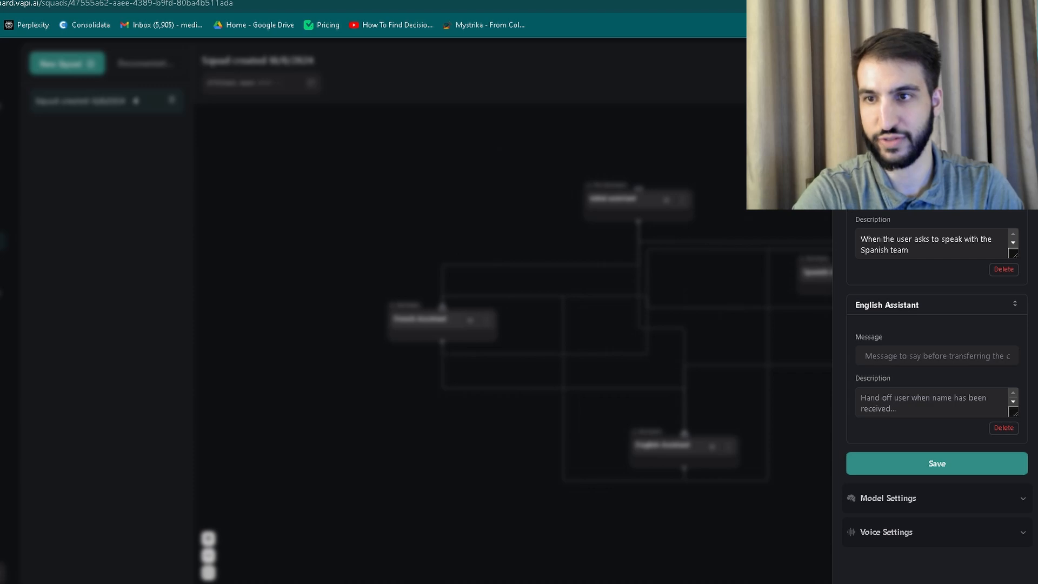
{"action": "left_click", "coordinate": [862, 240]}
{"action": "left_click_drag", "start_coordinate": [863, 240], "coordinate": [968, 257]}
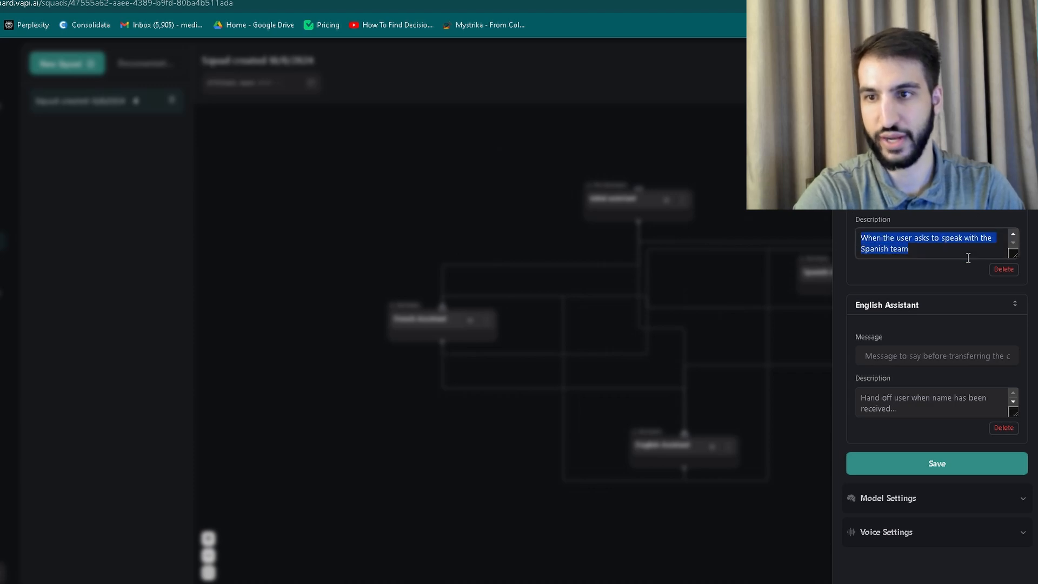
{"action": "left_click", "coordinate": [942, 253]}
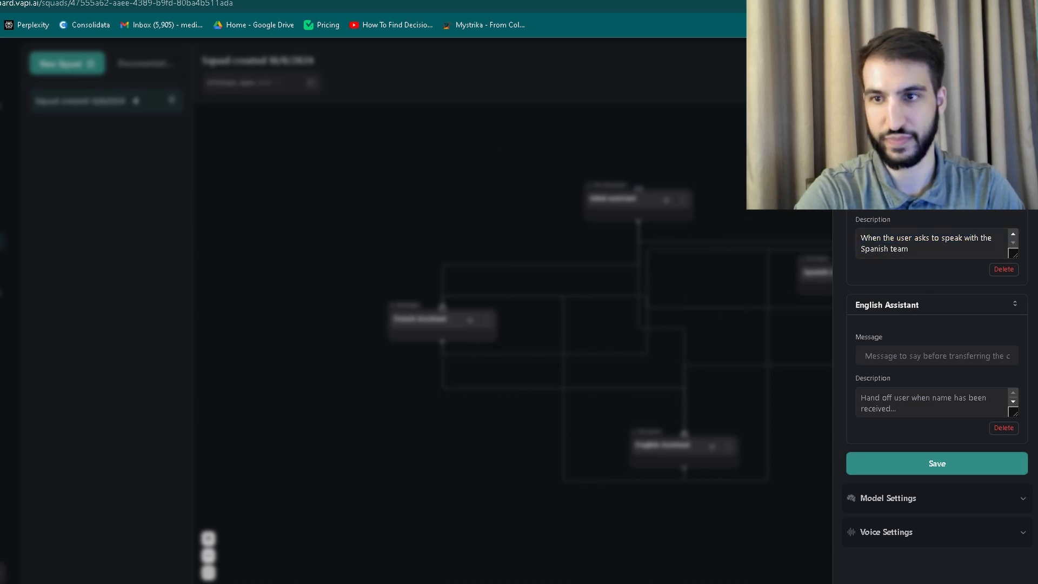
Set the French Assistant's message for the English Assistant transfer to "I will transfer you to our English team now.".
{"action": "left_click", "coordinate": [888, 357]}
{"action": "key", "text": "ctrl+v"}
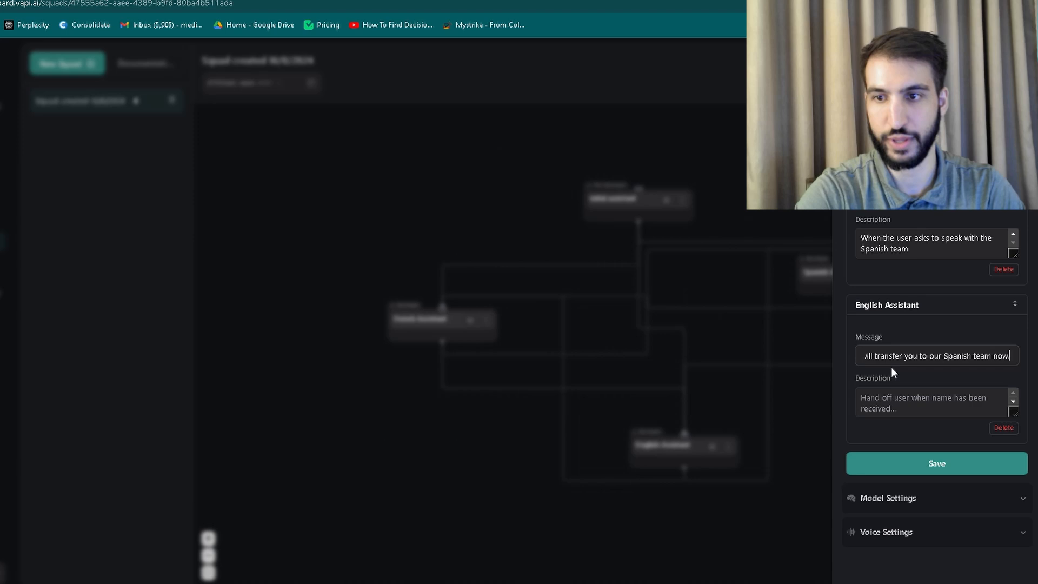
{"action": "double_click", "coordinate": [955, 356]}
{"action": "type", "text": "English"}
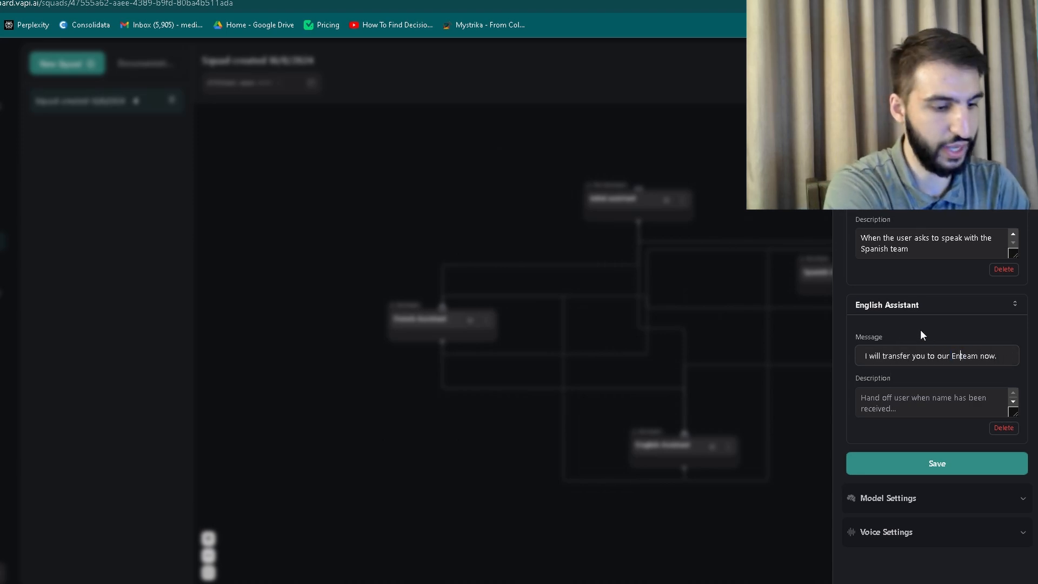
Reuse the Spanish transfer description for the English Assistant, worded "When the user asks to speak with the English team".
{"action": "left_click", "coordinate": [911, 406]}
{"action": "left_click", "coordinate": [893, 246]}
{"action": "key", "text": "ctrl+a"}
{"action": "key", "text": "ctrl+c"}
{"action": "left_click", "coordinate": [897, 401]}
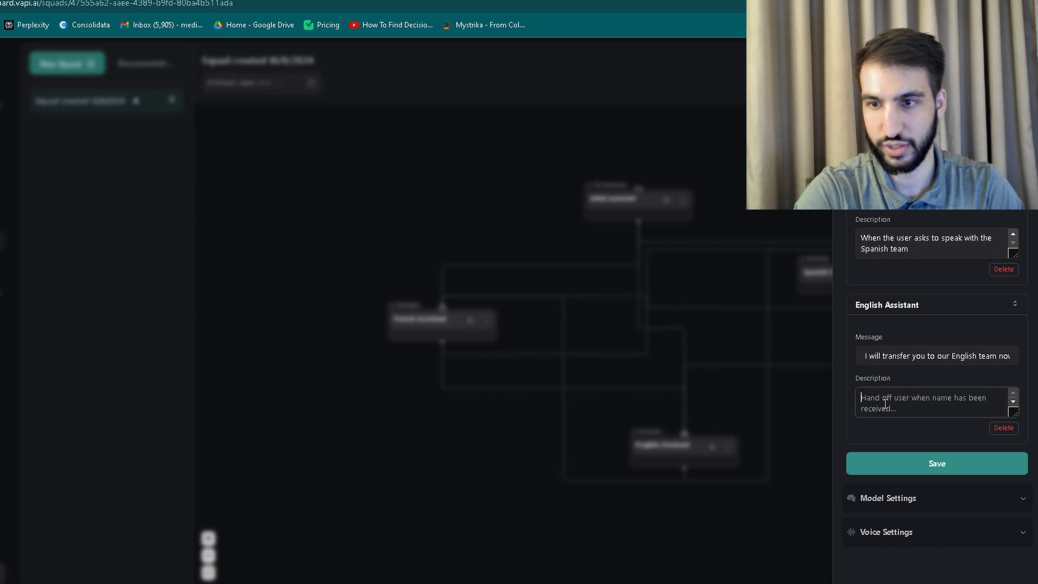
{"action": "key", "text": "ctrl+v"}
{"action": "double_click", "coordinate": [874, 408]}
{"action": "type", "text": "English"}
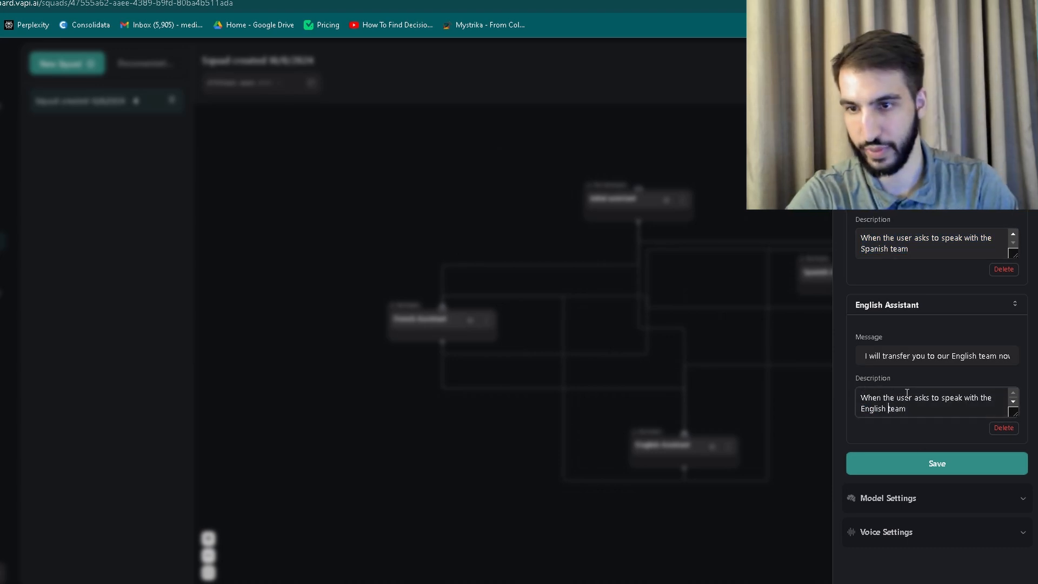
Copy the English transfer message and description for reuse, and save the French Assistant's transfer settings.
{"action": "left_click", "coordinate": [914, 355]}
{"action": "key", "text": "ctrl+a"}
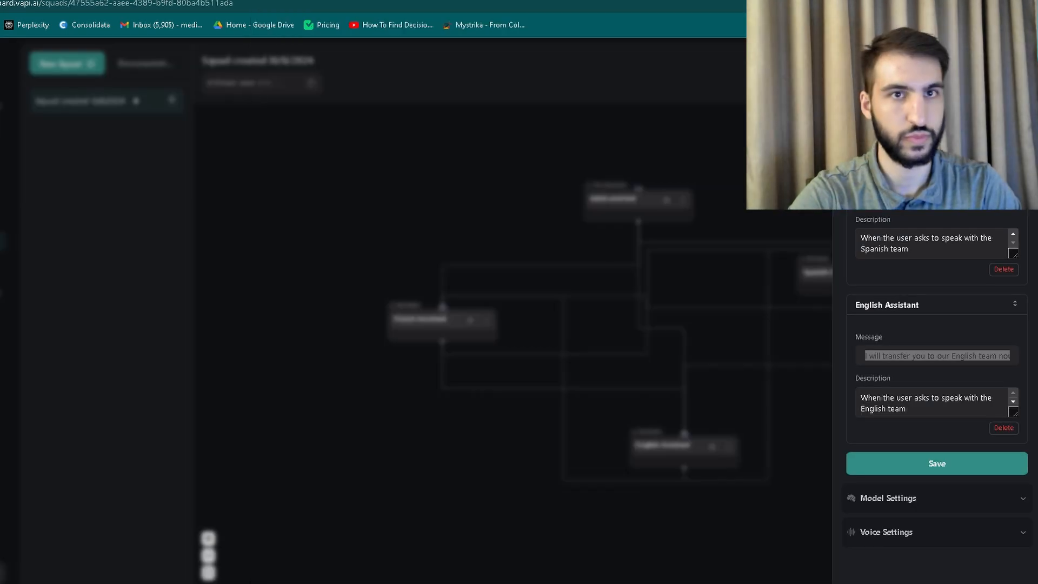
{"action": "triple_click", "coordinate": [903, 413]}
{"action": "left_click", "coordinate": [948, 460]}
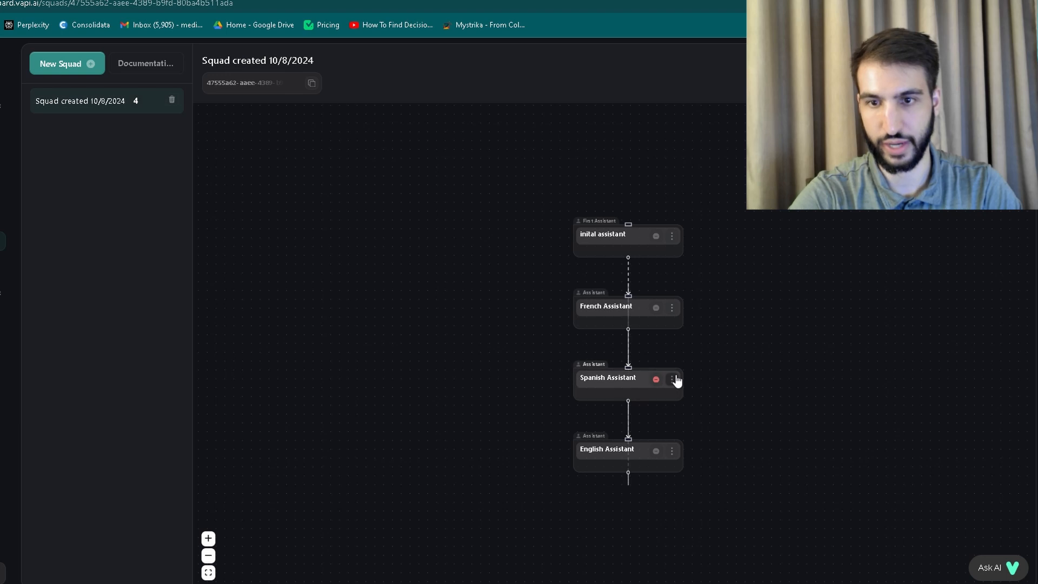
In the Spanish Assistant's transfer settings, set the French Assistant description to "When the user asks to speak with the French team".
{"action": "left_click", "coordinate": [672, 381]}
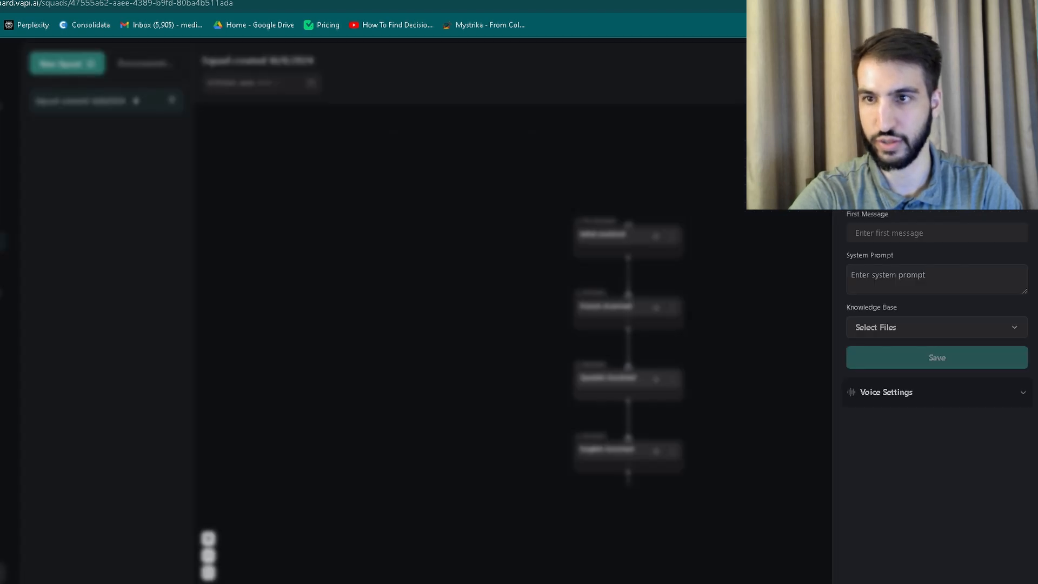
{"action": "left_click", "coordinate": [937, 103]}
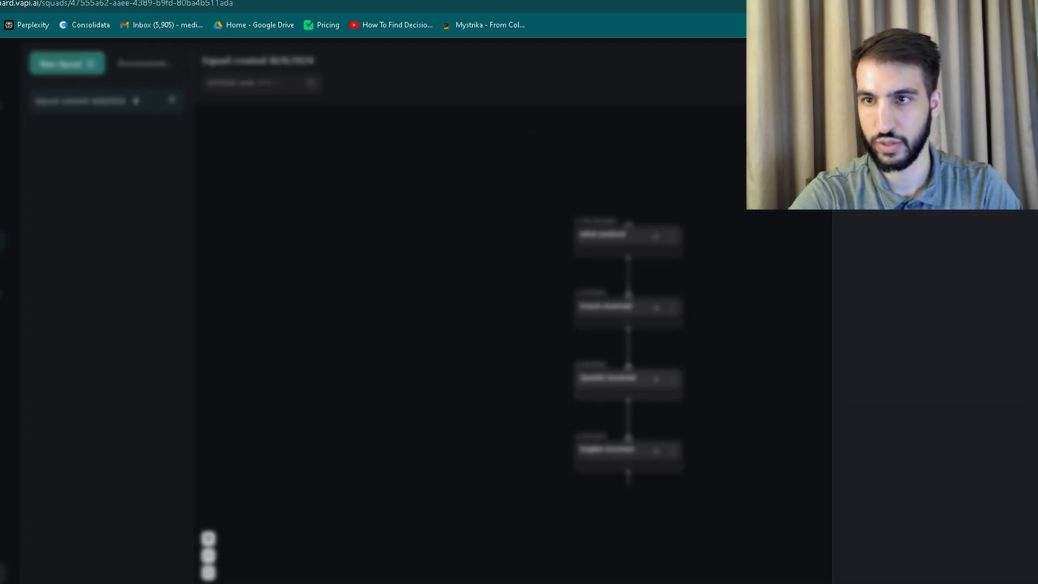
{"action": "scroll", "coordinate": [937, 303], "scroll_direction": "up", "scroll_amount": 2}
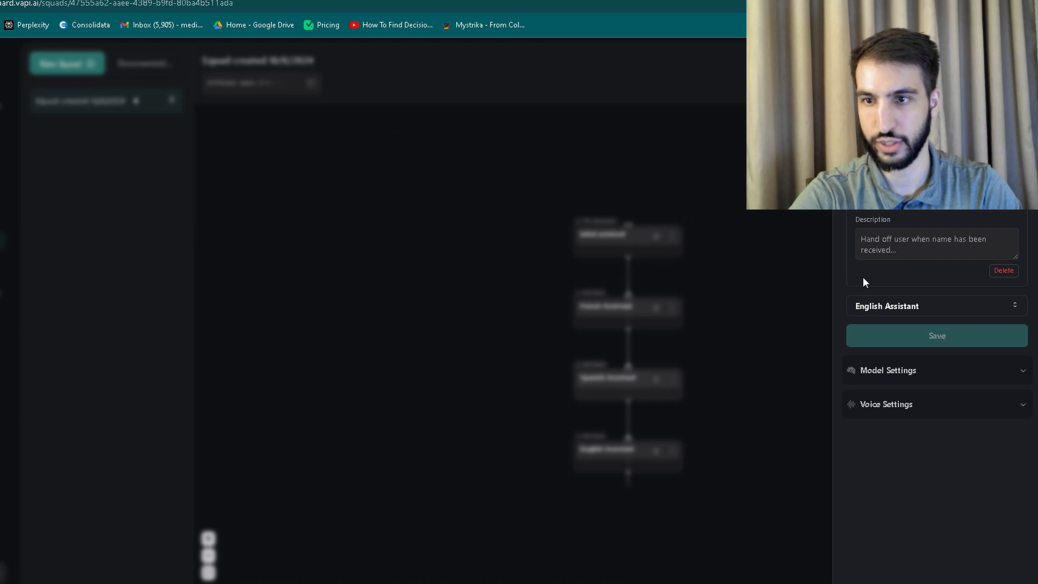
{"action": "left_click", "coordinate": [872, 305]}
{"action": "left_click", "coordinate": [930, 236]}
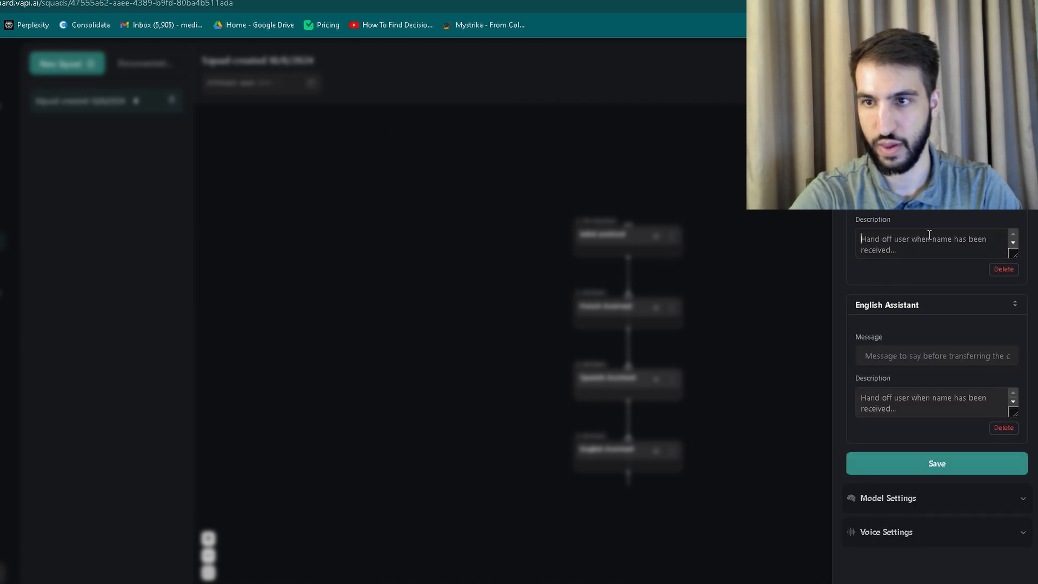
{"action": "key", "text": "ctrl+v"}
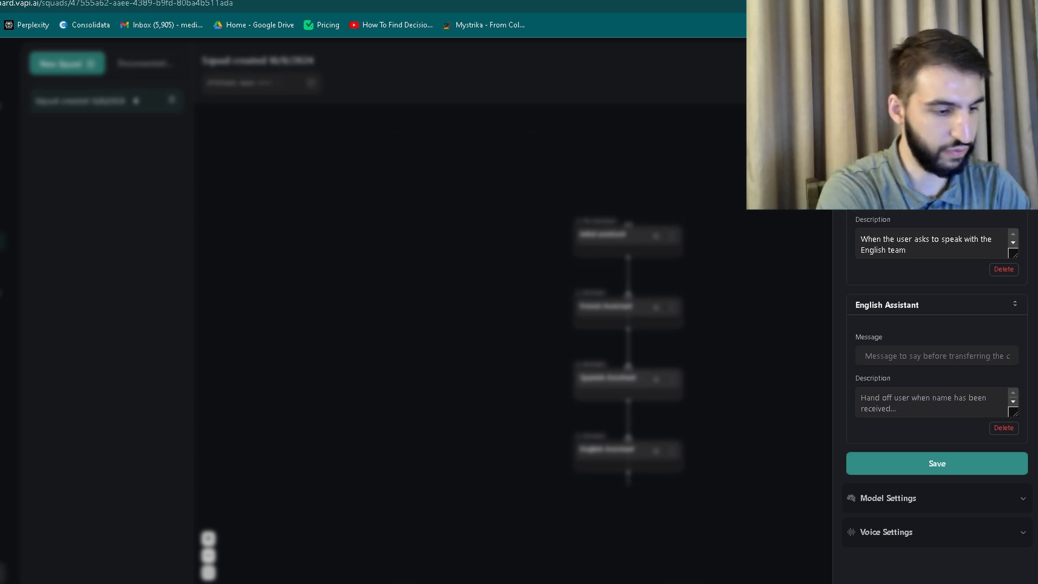
{"action": "double_click", "coordinate": [873, 250]}
{"action": "type", "text": "French"}
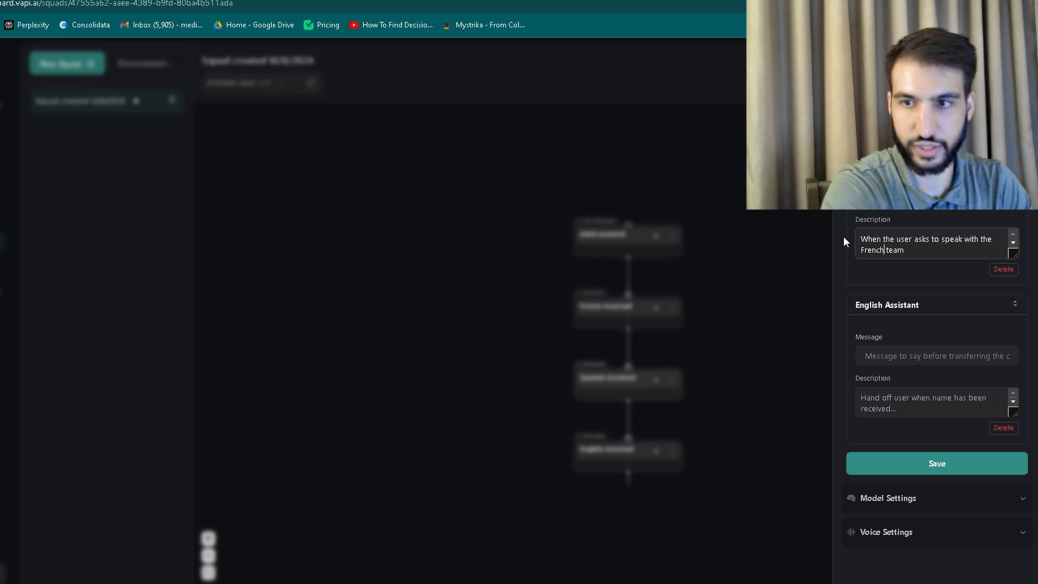
{"action": "key", "text": "BackSpace"}
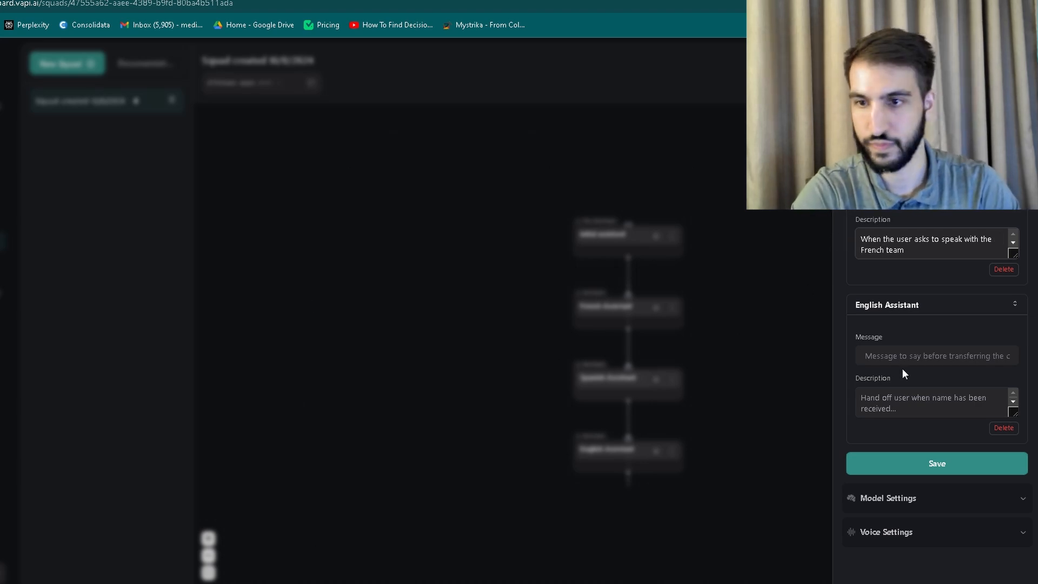
Fill the Spanish Assistant's English transfer message and description with "I will transfer you to our English team now." and save the settings.
{"action": "left_click", "coordinate": [890, 398]}
{"action": "key", "text": "ctrl+v"}
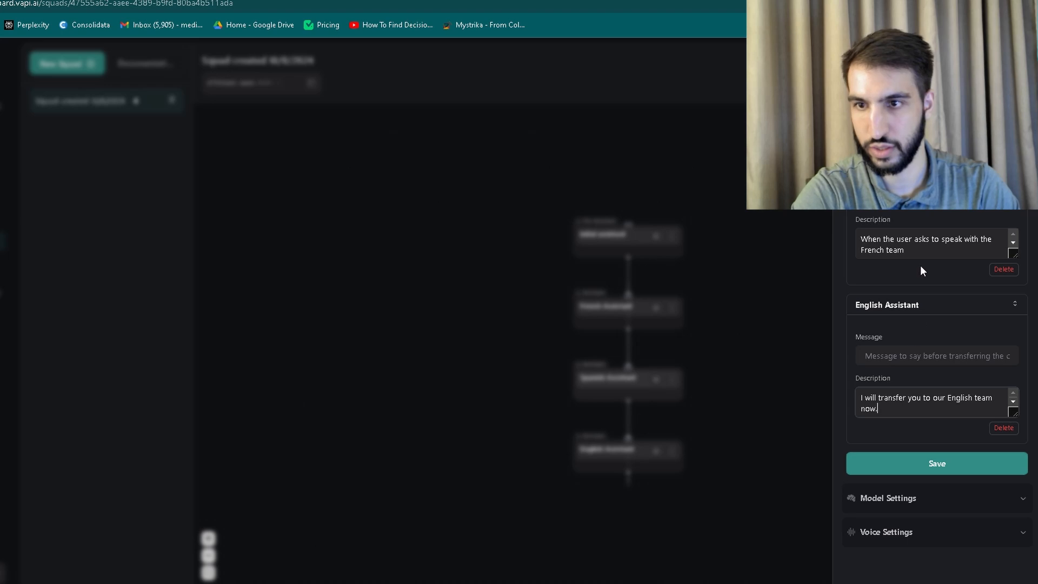
{"action": "left_click", "coordinate": [891, 359]}
{"action": "key", "text": "ctrl+v"}
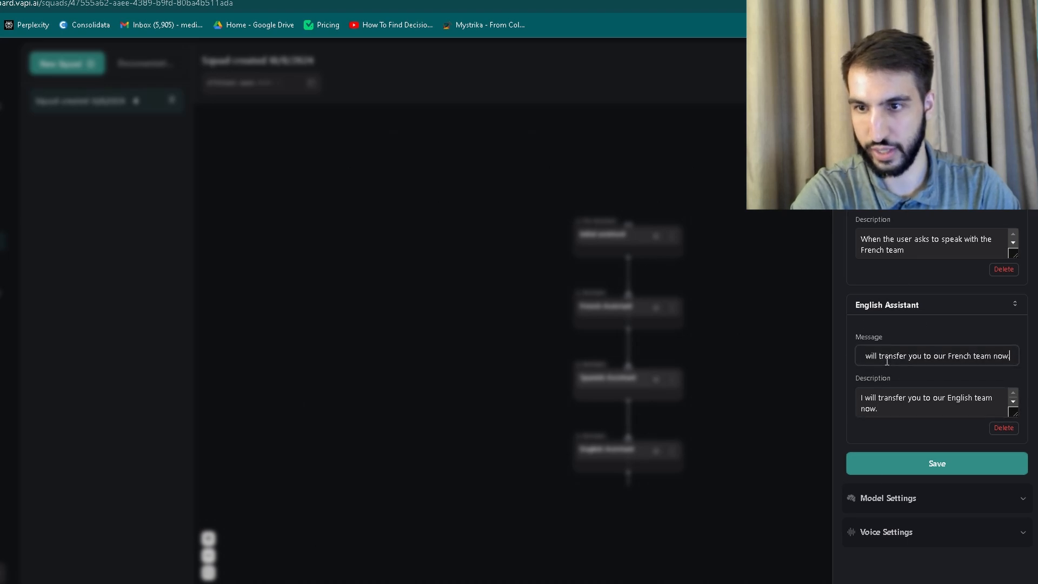
{"action": "double_click", "coordinate": [967, 355]}
{"action": "type", "text": "English"}
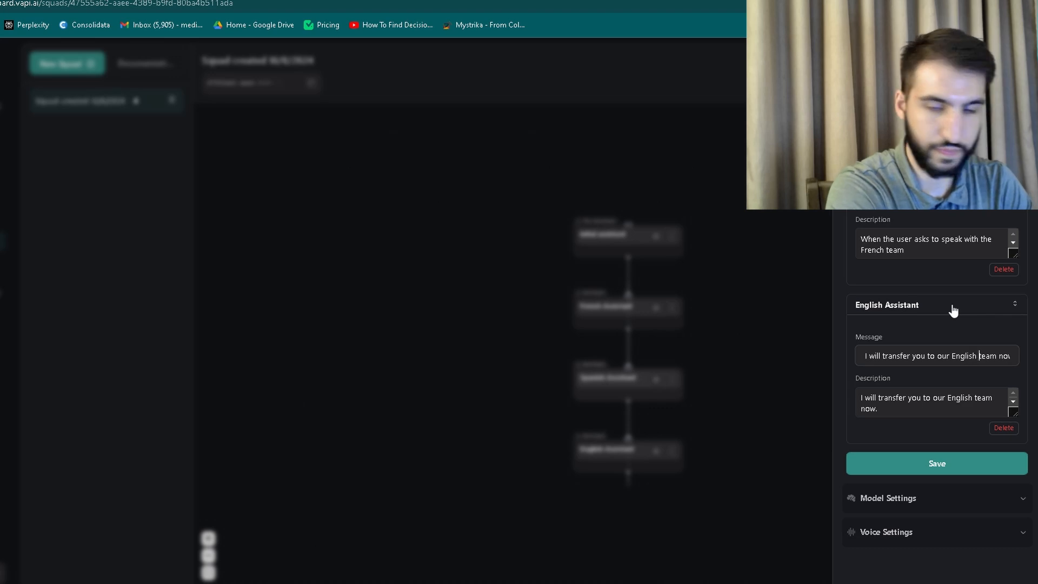
{"action": "left_click", "coordinate": [867, 468]}
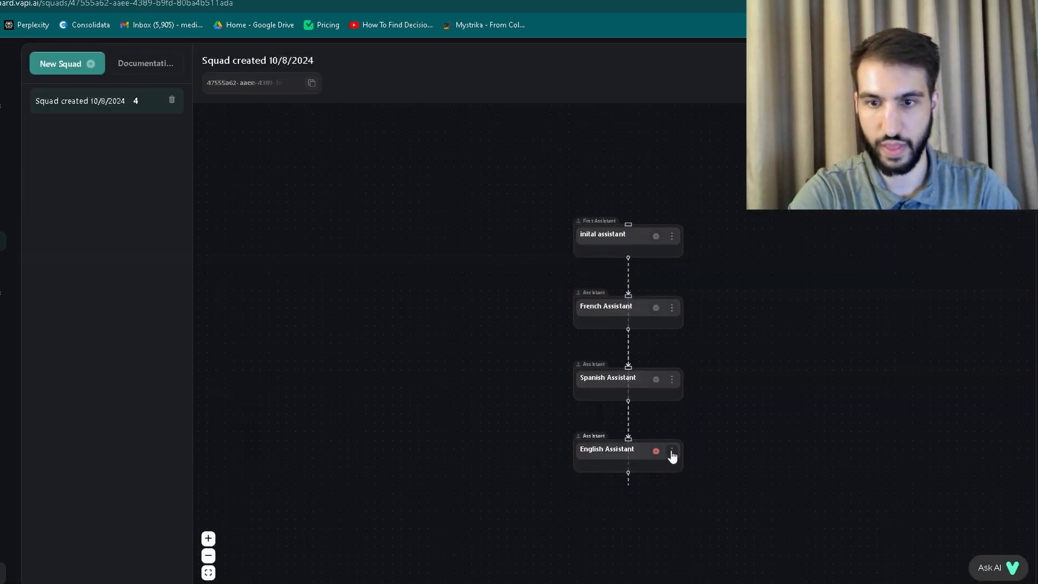
In the English Assistant's transfer settings, set the French Assistant message to "I will transfer you to our French team now.".
{"action": "left_click", "coordinate": [673, 457]}
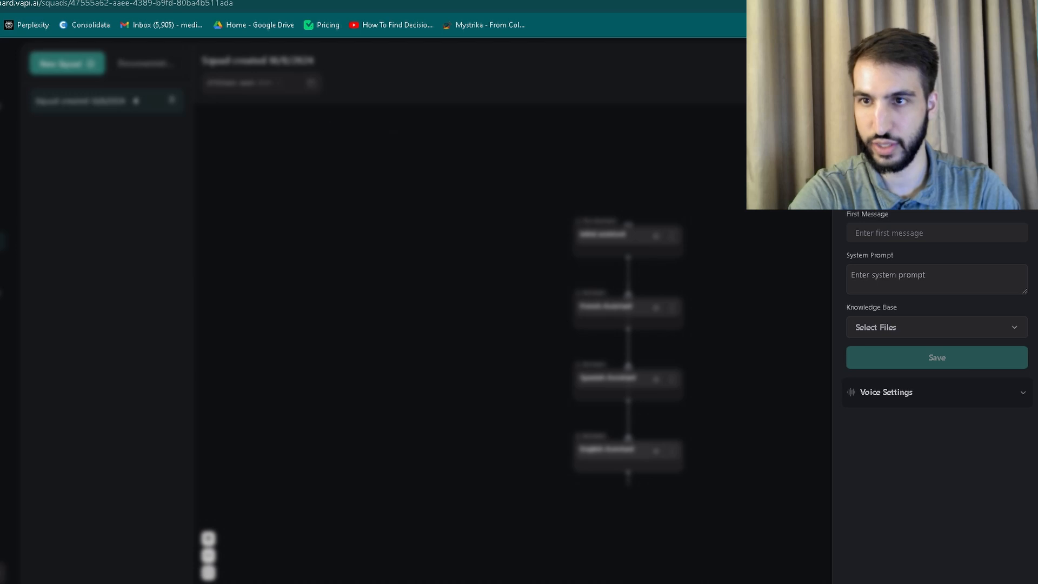
{"action": "left_click", "coordinate": [937, 117]}
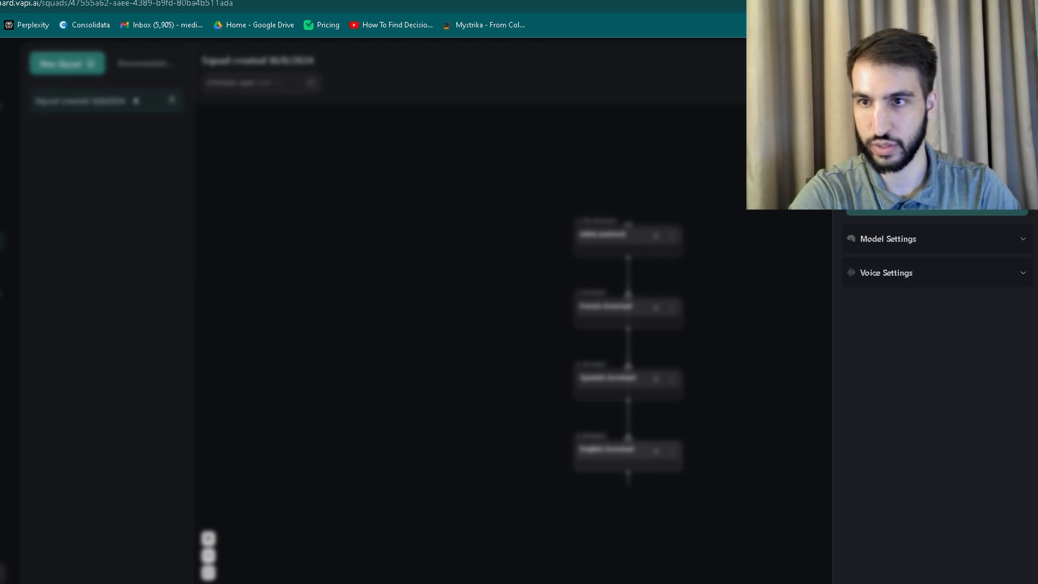
{"action": "left_click", "coordinate": [937, 147]}
{"action": "left_click", "coordinate": [887, 306]}
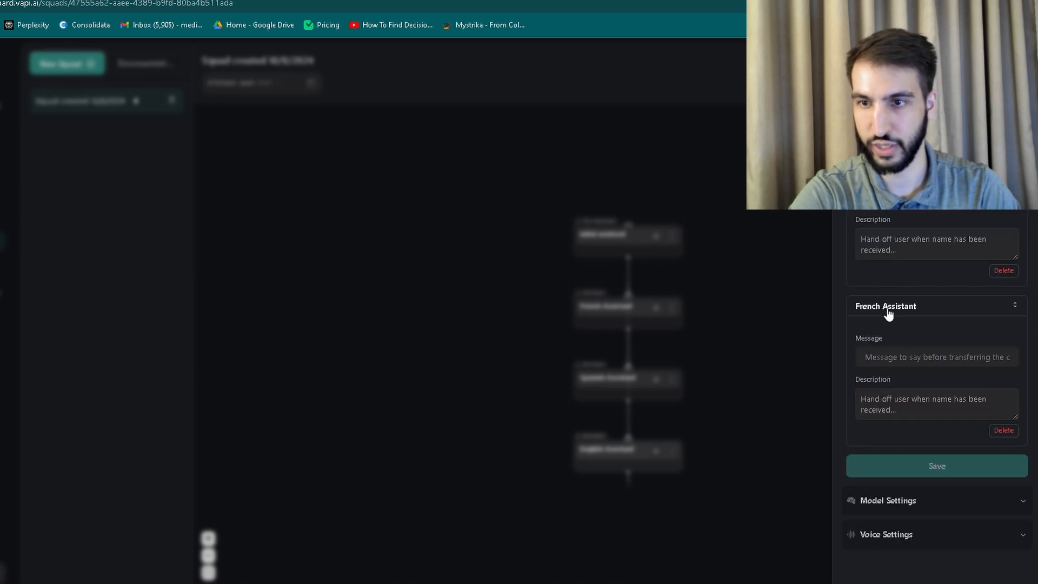
{"action": "left_click", "coordinate": [901, 238]}
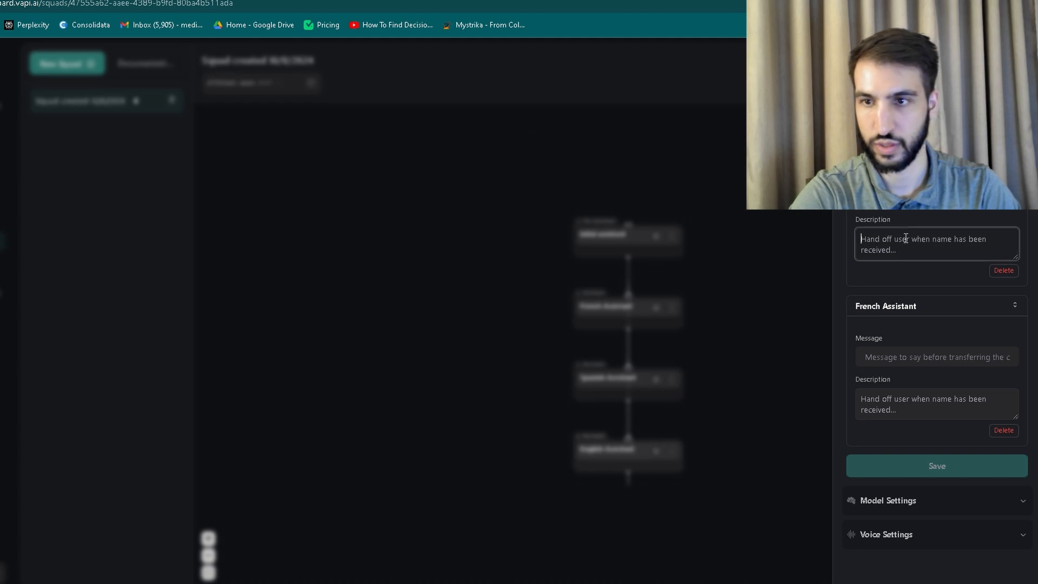
{"action": "key", "text": "ctrl+v"}
{"action": "double_click", "coordinate": [901, 239]}
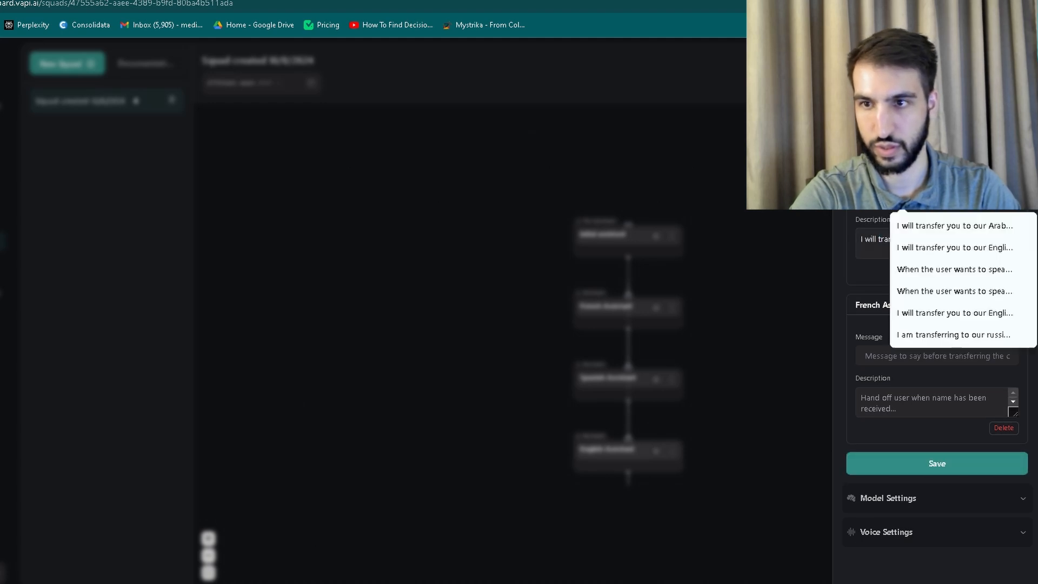
{"action": "left_click", "coordinate": [893, 351]}
{"action": "key", "text": "ctrl+v"}
Set the Spanish Assistant transfer description to "When the user wants to speak to the Spanish team.".
{"action": "triple_click", "coordinate": [895, 241]}
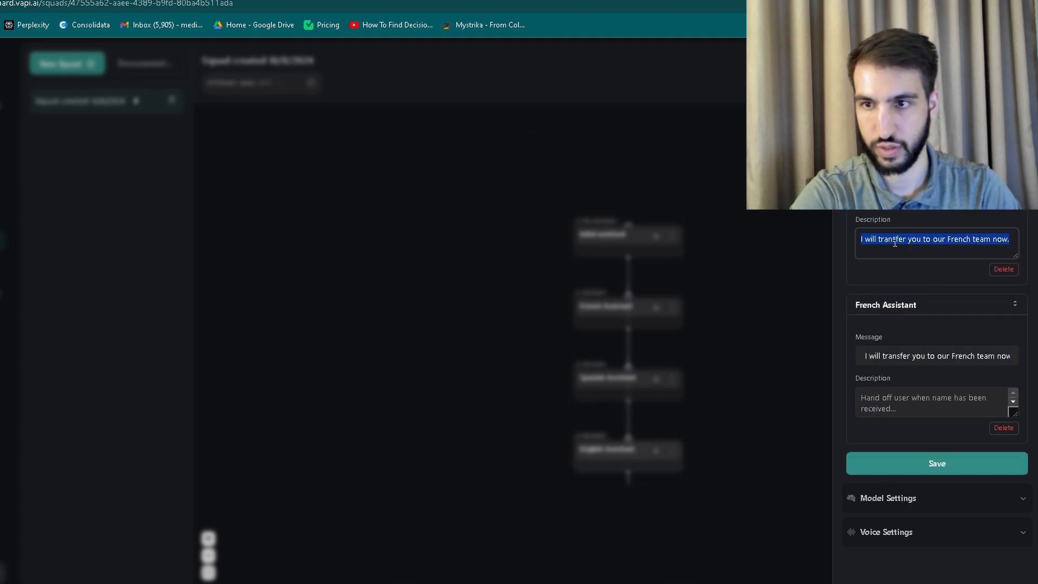
{"action": "type", "text": "When the u"}
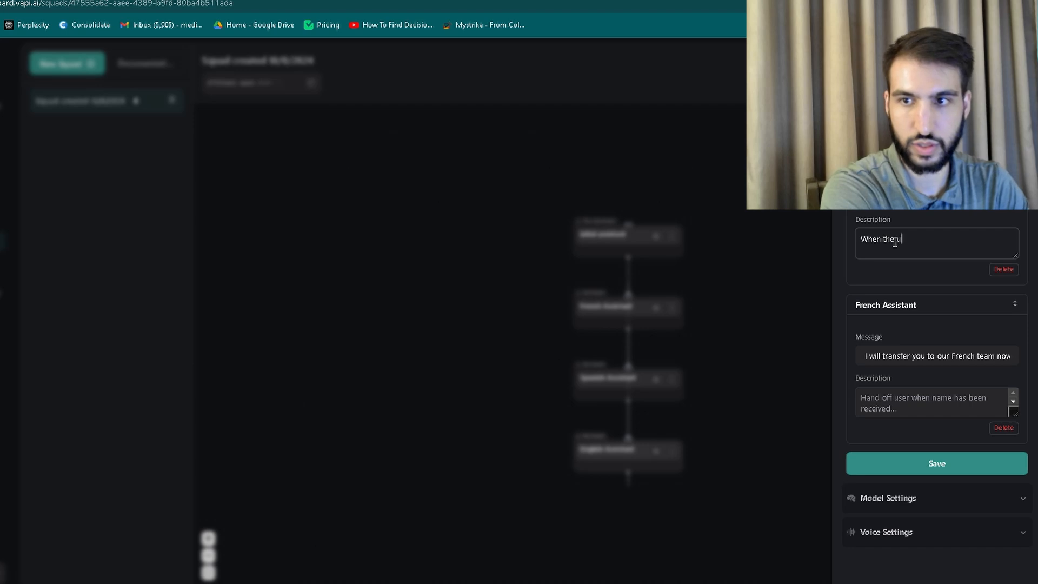
{"action": "type", "text": "ser wants to "}
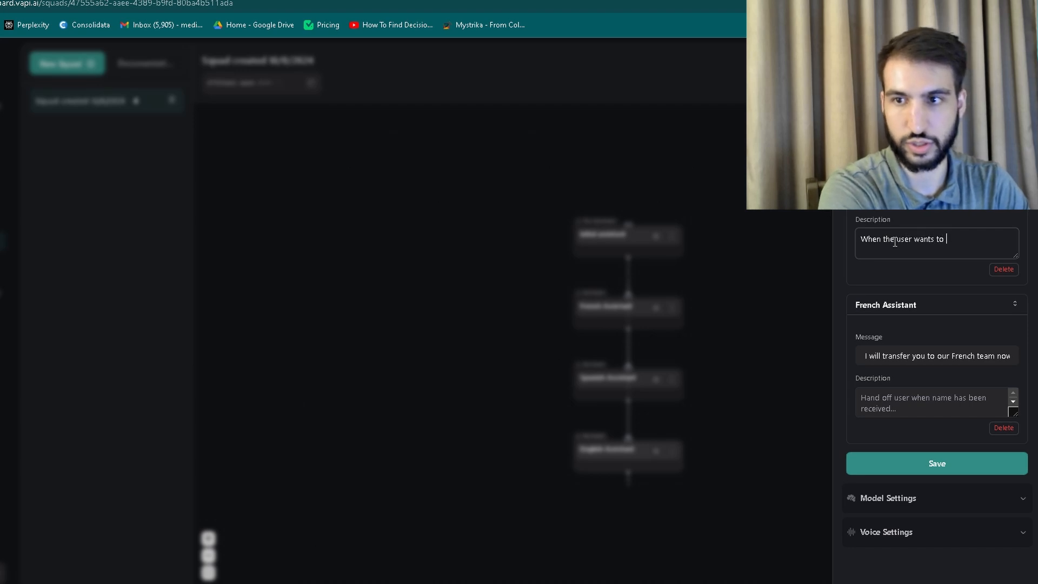
{"action": "type", "text": "speak to the spa"}
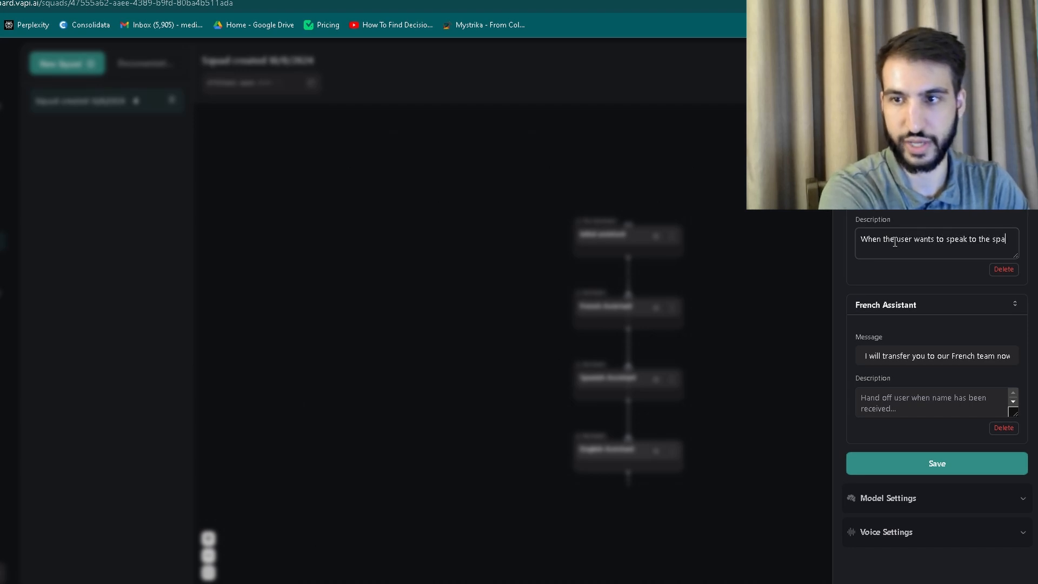
{"action": "type", "text": "nsish team."}
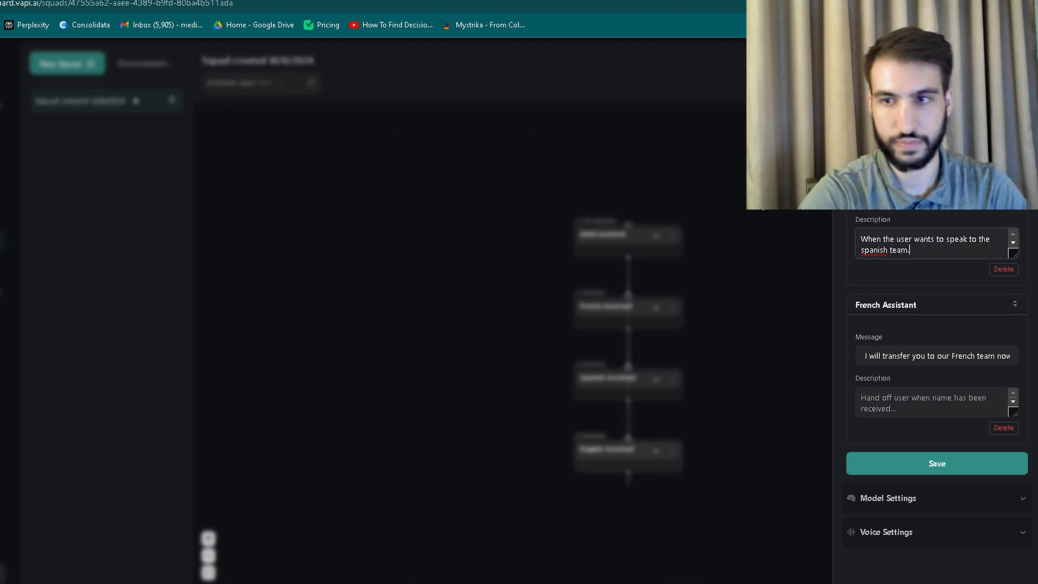
{"action": "right_click", "coordinate": [873, 242]}
{"action": "left_click", "coordinate": [867, 261]}
{"action": "right_click", "coordinate": [866, 250]}
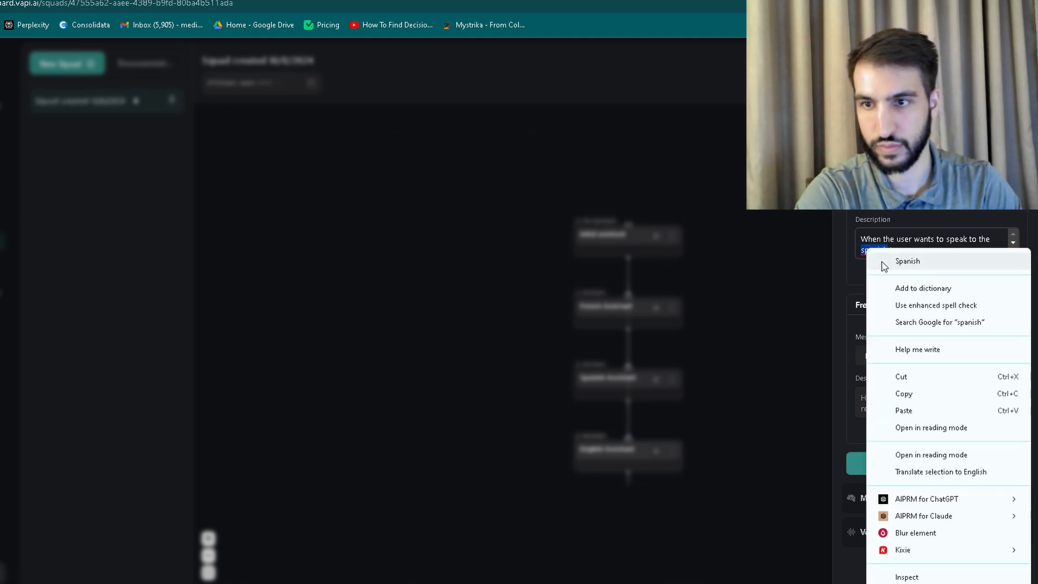
{"action": "left_click", "coordinate": [899, 262]}
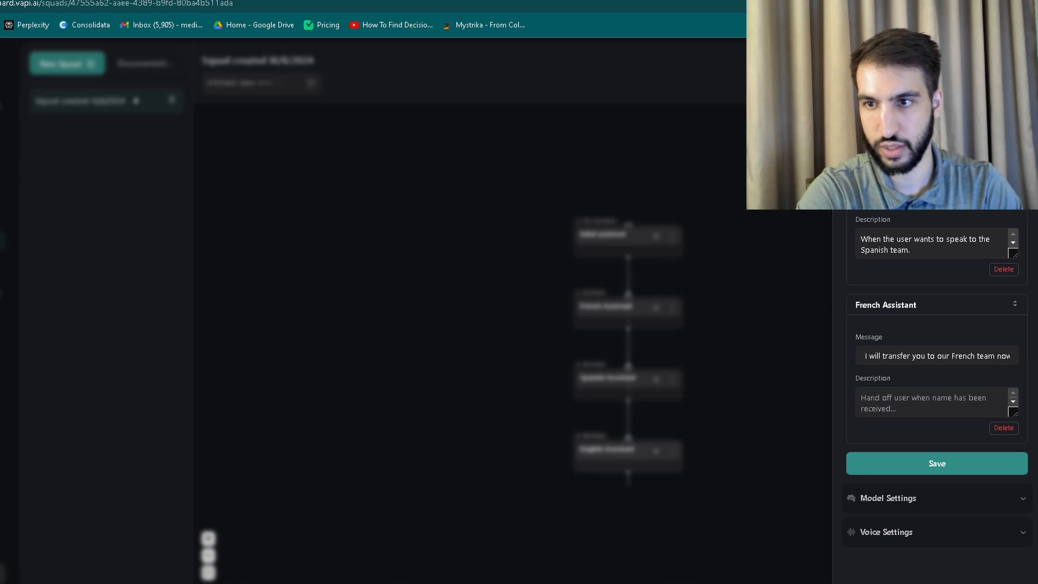
Reuse the Spanish description for the French Assistant, worded "When the user wants to speak to the French team.", and save the settings.
{"action": "triple_click", "coordinate": [896, 354]}
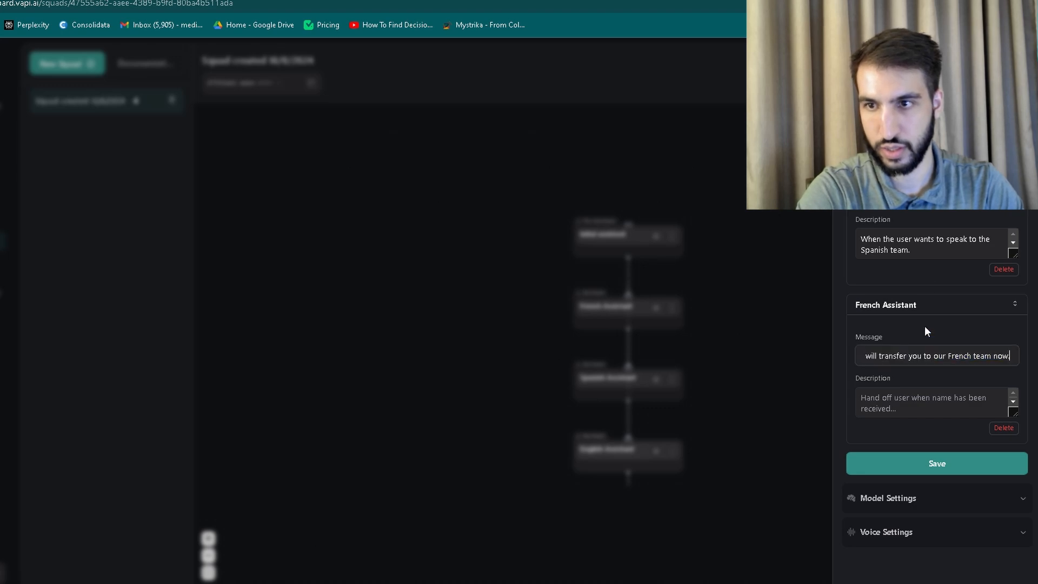
{"action": "triple_click", "coordinate": [934, 239]}
{"action": "key", "text": "ctrl+c"}
{"action": "left_click", "coordinate": [930, 403]}
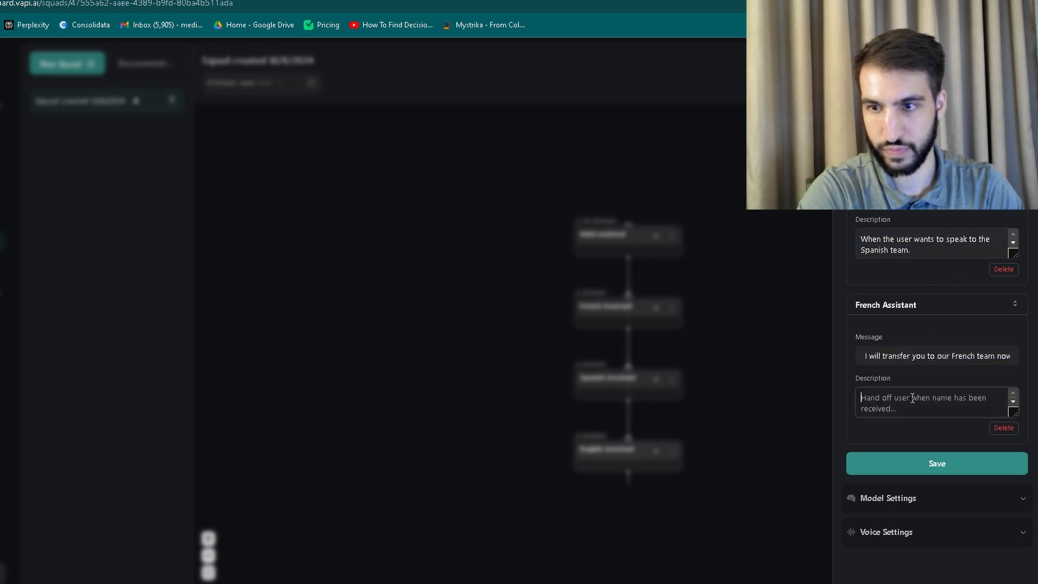
{"action": "key", "text": "ctrl+v"}
{"action": "left_click", "coordinate": [953, 250]}
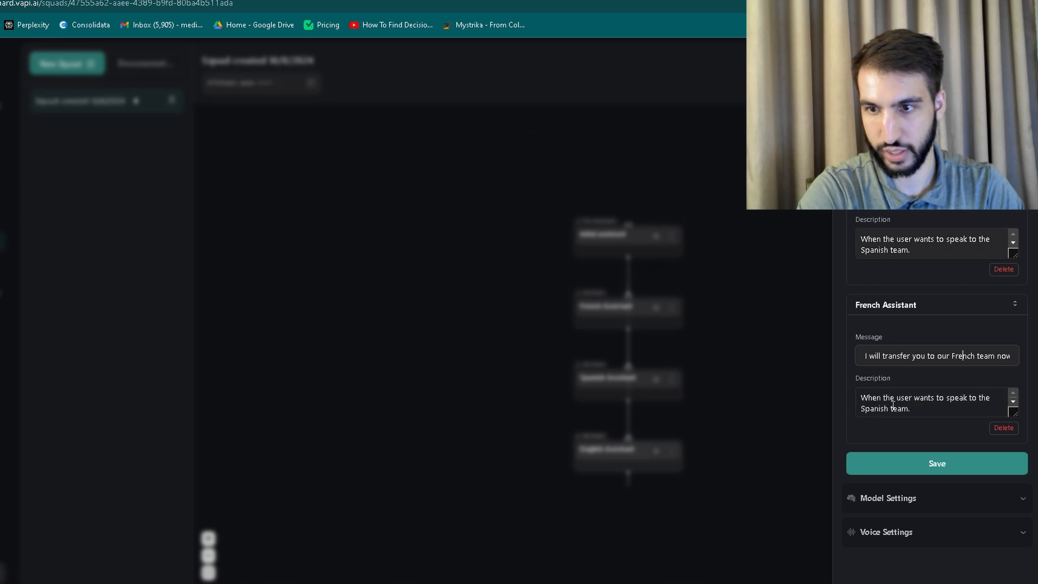
{"action": "double_click", "coordinate": [874, 409]}
{"action": "type", "text": "French"}
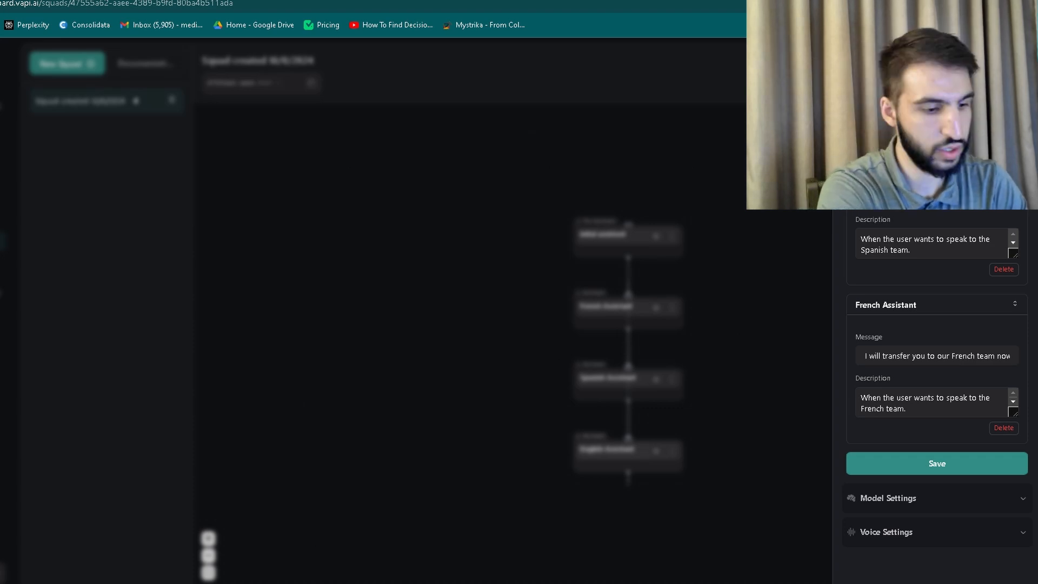
{"action": "left_click", "coordinate": [928, 464]}
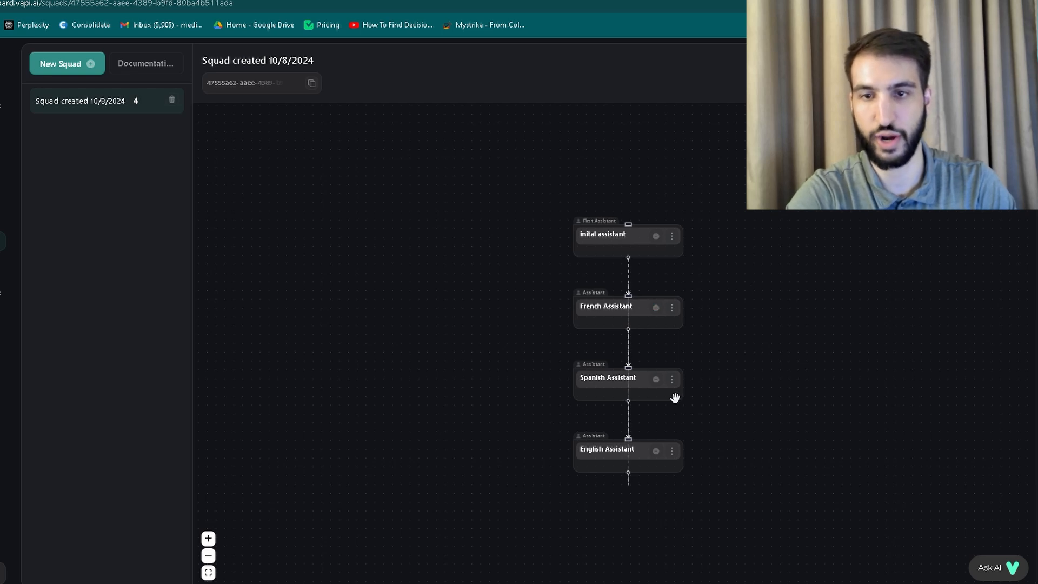
In the initial assistant's transfer settings, set the French Assistant description to "When the user wants to speak to the French team.".
{"action": "left_click", "coordinate": [675, 239]}
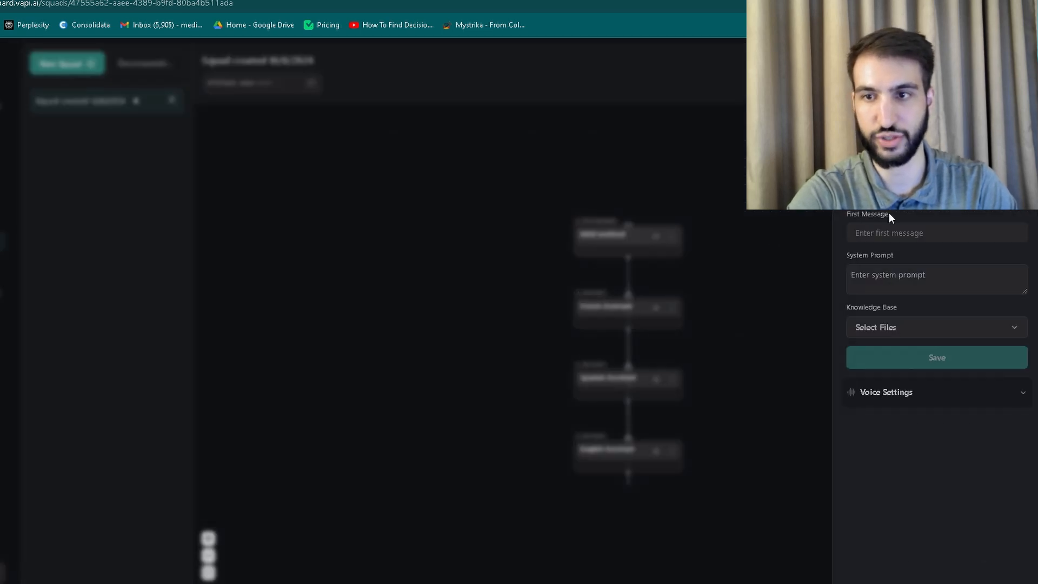
{"action": "left_click", "coordinate": [936, 113]}
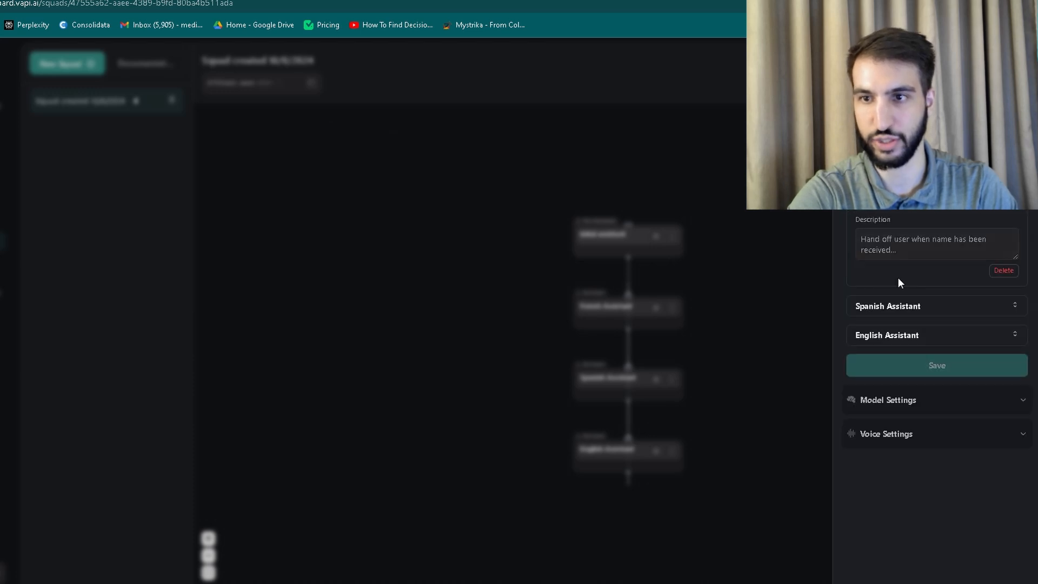
{"action": "left_click", "coordinate": [895, 306]}
{"action": "left_click", "coordinate": [887, 465]}
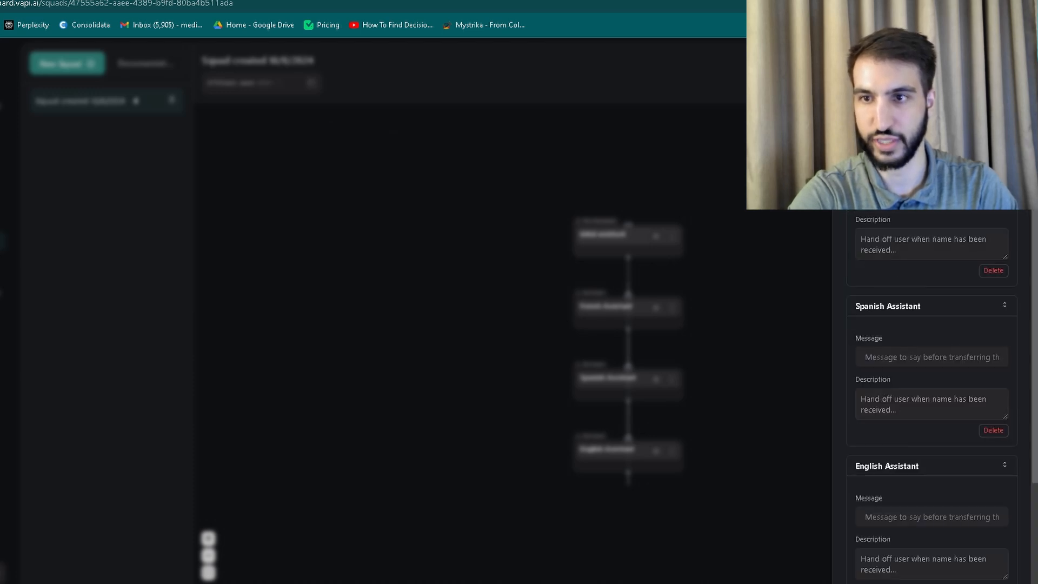
{"action": "left_click", "coordinate": [874, 232]}
{"action": "left_click", "coordinate": [873, 238]}
{"action": "key", "text": "ctrl+v"}
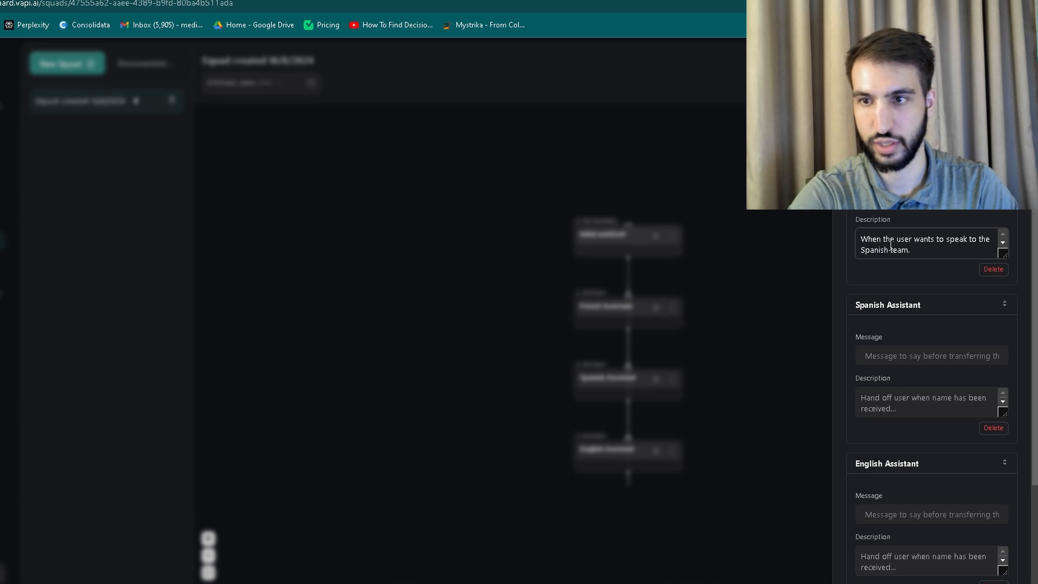
{"action": "double_click", "coordinate": [871, 246]}
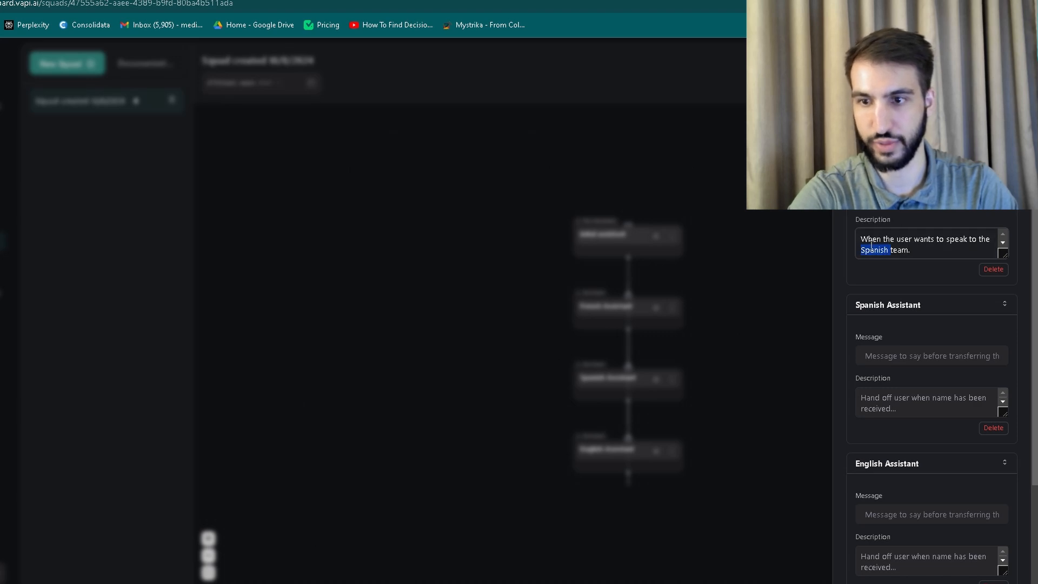
{"action": "type", "text": "French"}
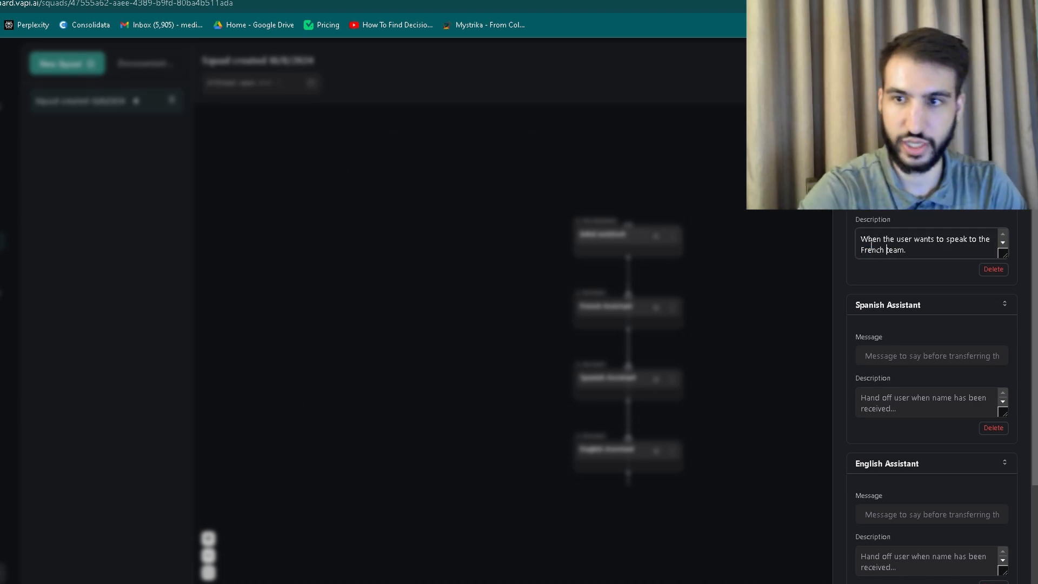
Fill the initial assistant's Spanish and English transfer descriptions with "When the user wants to speak to the" followed by "Spanish team." and "English team." respectively.
{"action": "left_click", "coordinate": [873, 402]}
{"action": "key", "text": "ctrl+v"}
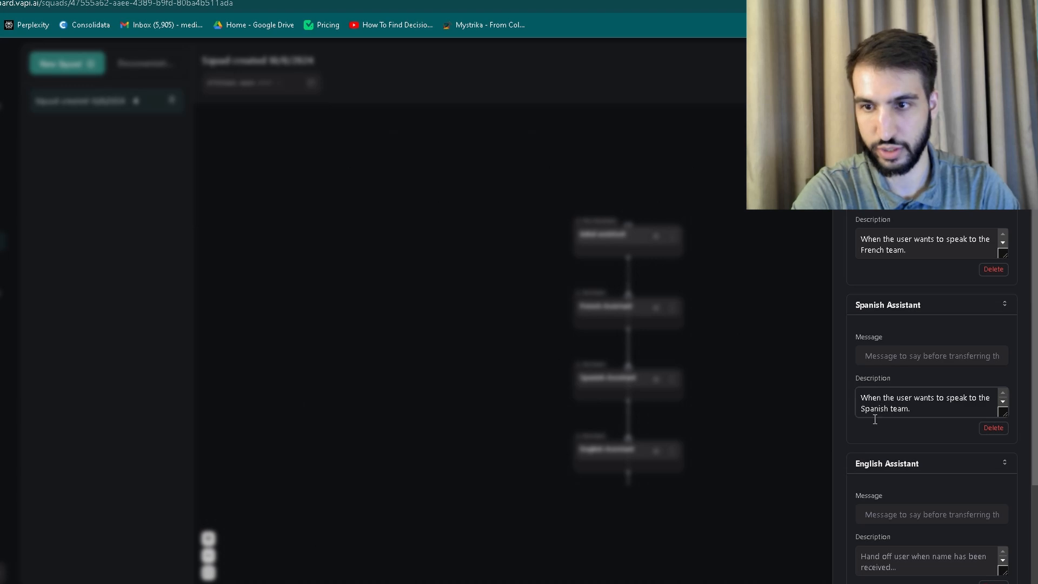
{"action": "left_click", "coordinate": [889, 558]}
{"action": "key", "text": "ctrl+v"}
{"action": "double_click", "coordinate": [866, 567]}
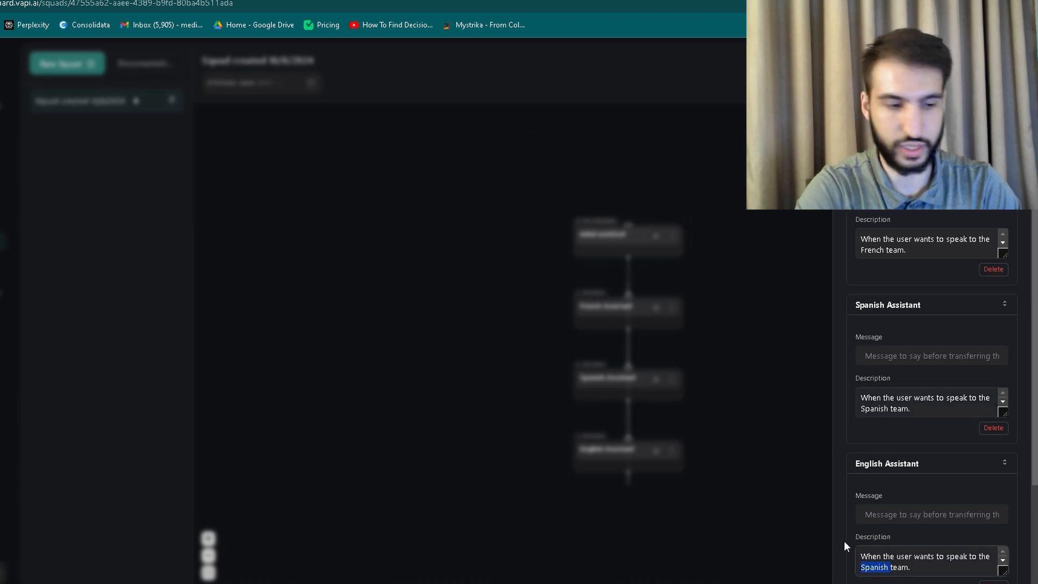
{"action": "type", "text": "english"}
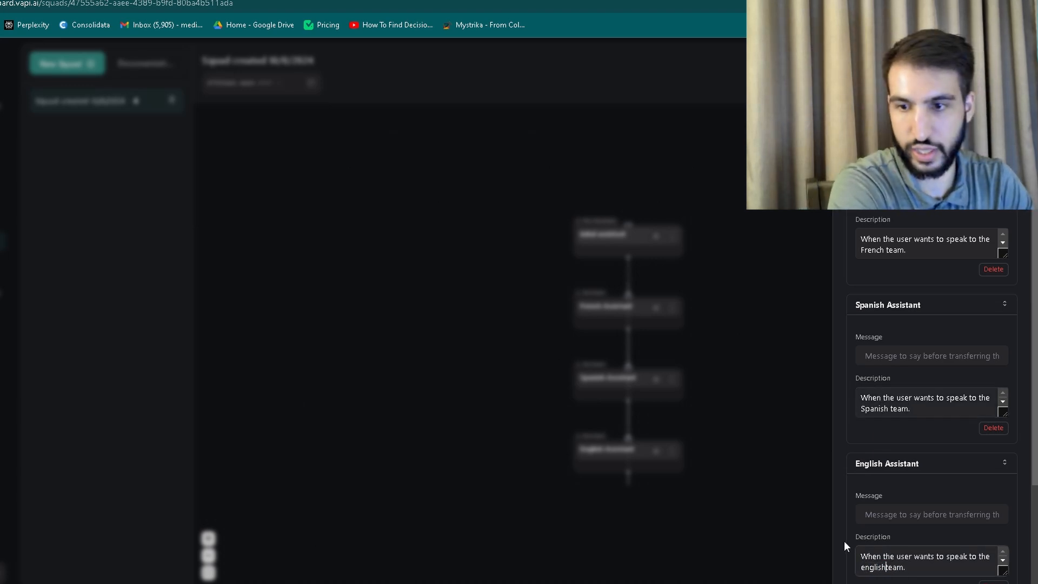
{"action": "right_click", "coordinate": [866, 561]}
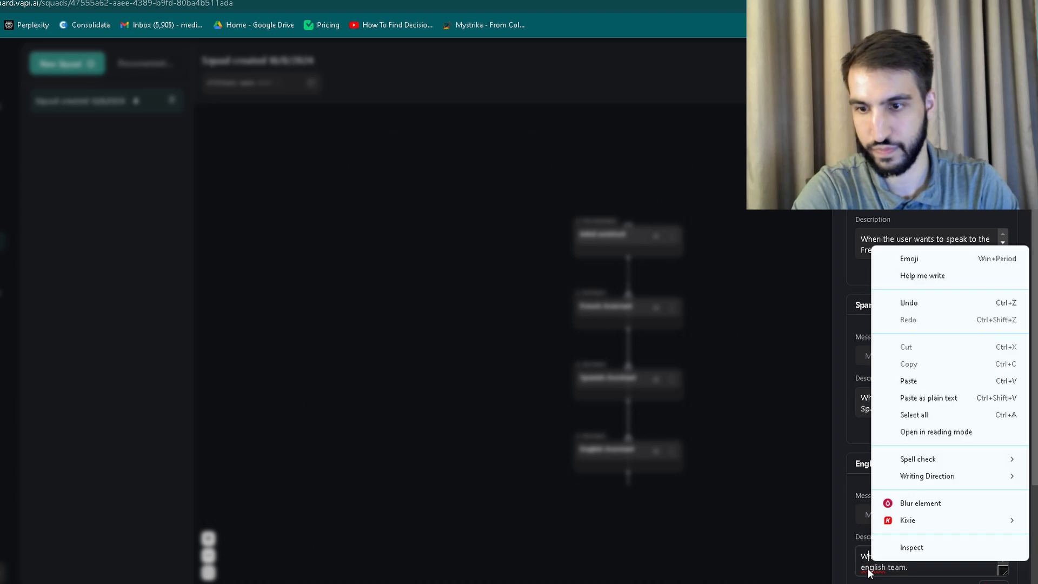
{"action": "right_click", "coordinate": [871, 566]}
{"action": "left_click", "coordinate": [895, 245]}
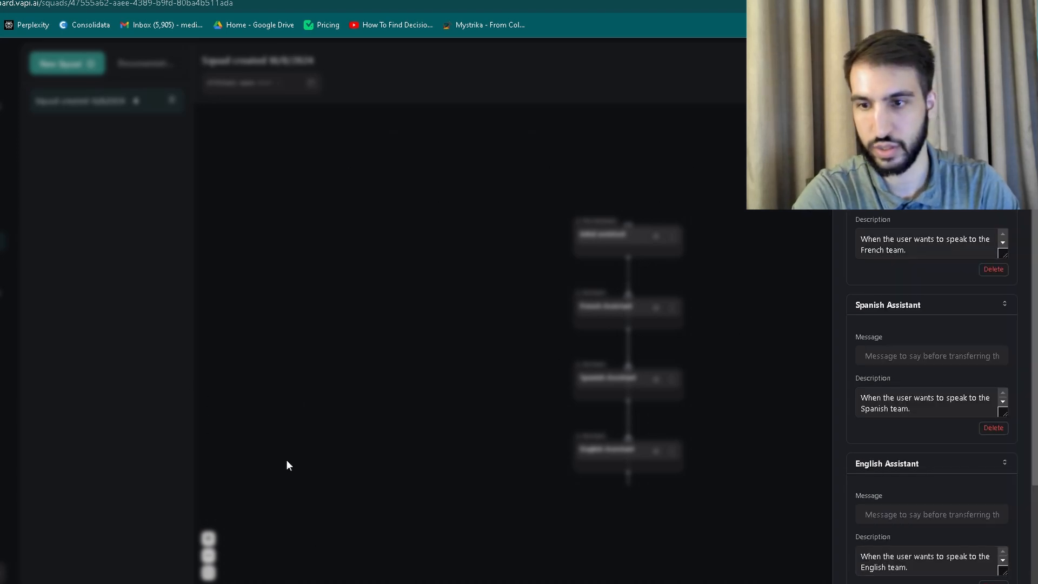
Set the English and Spanish transfer messages to "I will transfer you to our" English or Spanish "team" respectively, and save the initial assistant's settings.
{"action": "left_click", "coordinate": [884, 517]}
{"action": "key", "text": "ctrl+v"}
{"action": "left_click", "coordinate": [887, 356]}
{"action": "key", "text": "ctrl+v"}
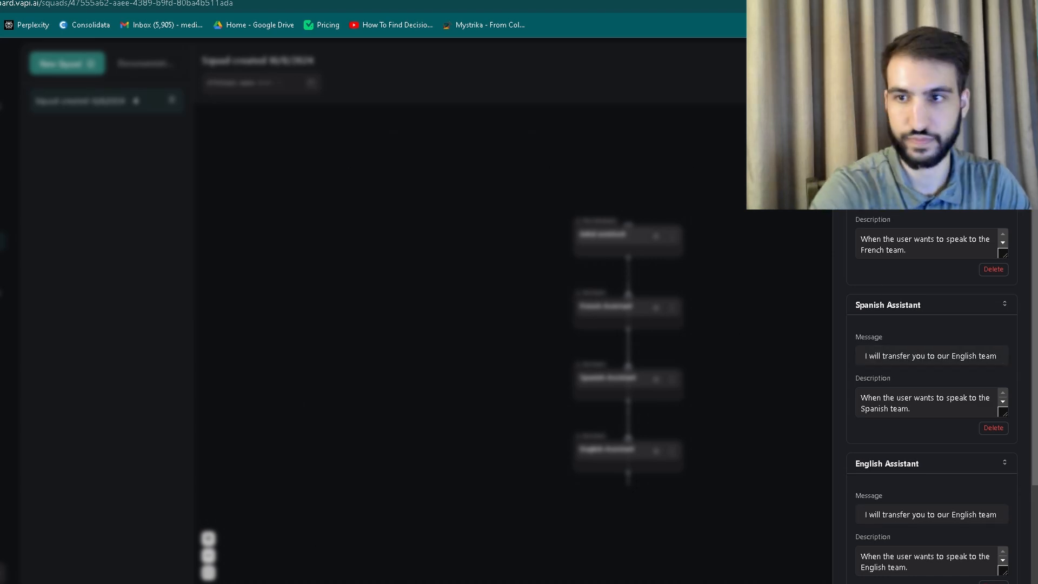
{"action": "double_click", "coordinate": [964, 356]}
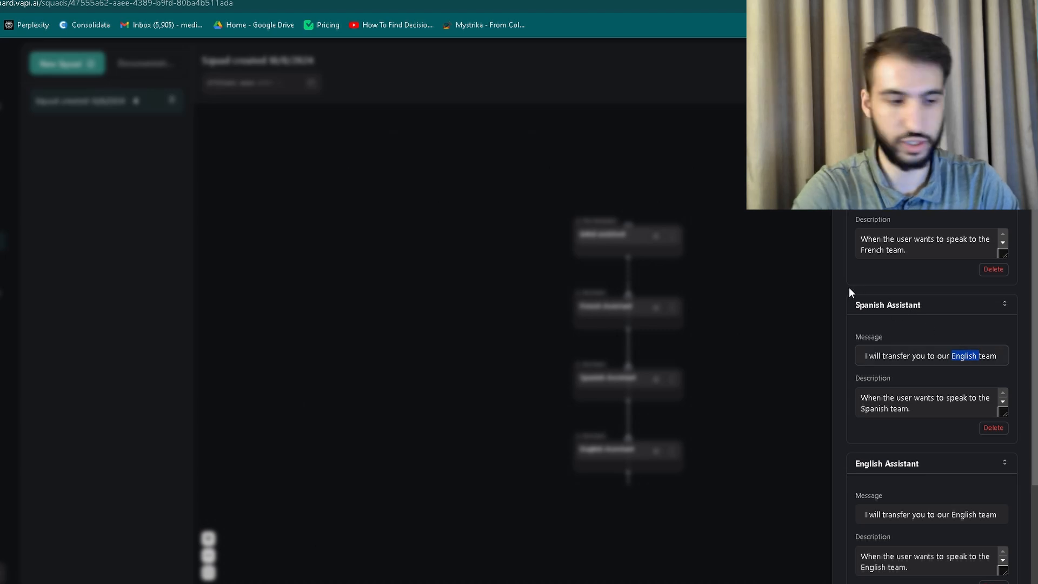
{"action": "type", "text": "Spanish"}
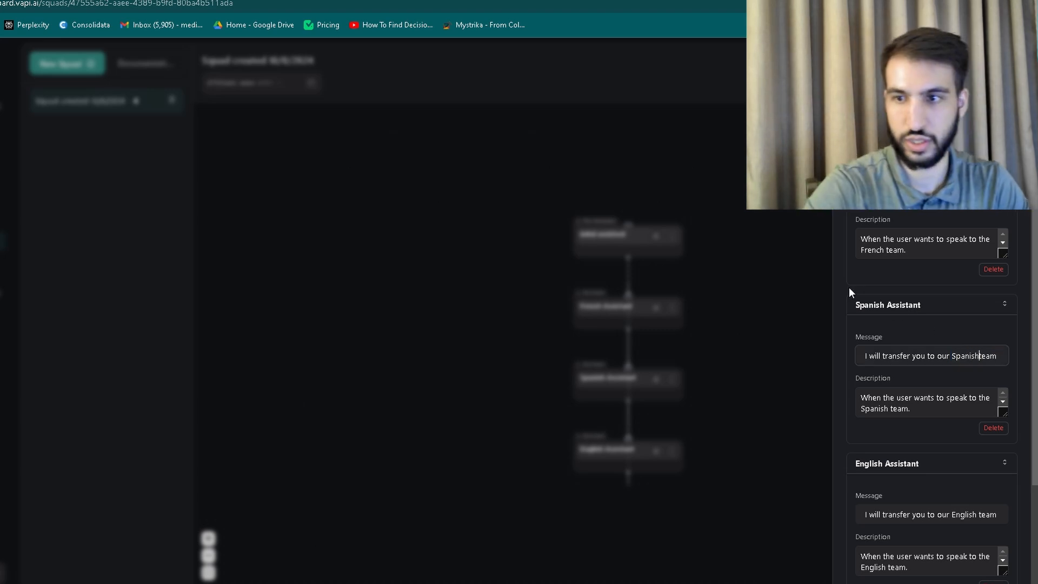
{"action": "left_click", "coordinate": [962, 514]}
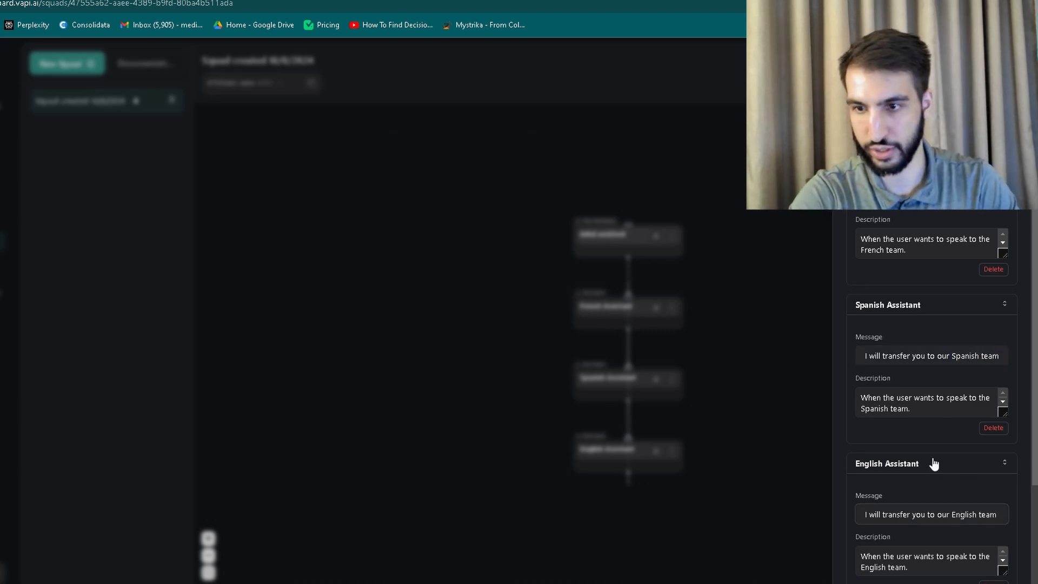
{"action": "scroll", "coordinate": [931, 509], "scroll_direction": "down", "scroll_amount": 3}
{"action": "left_click", "coordinate": [930, 502]}
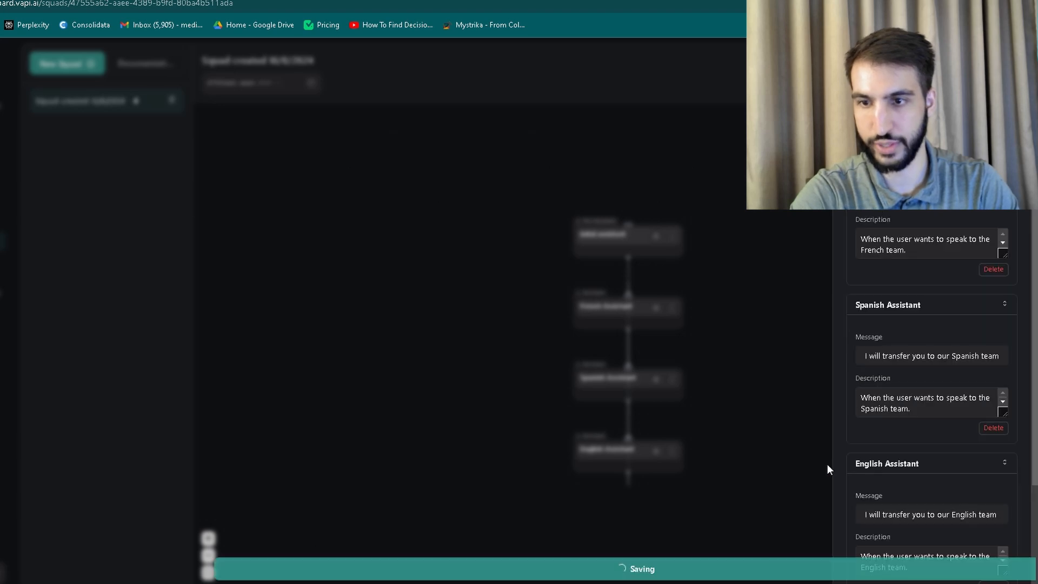
{"action": "left_click", "coordinate": [770, 385]}
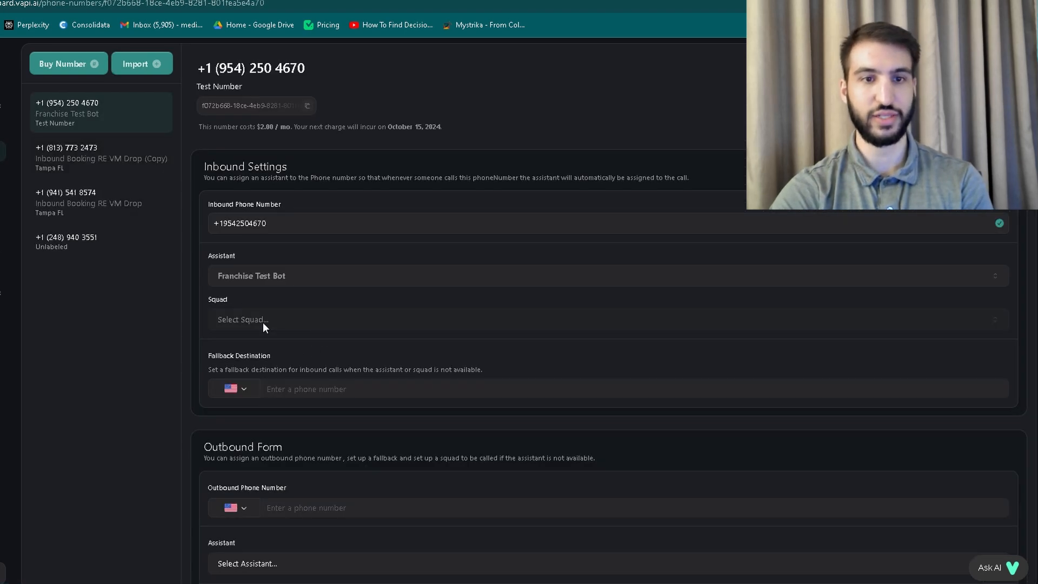
In the Test Number's inbound settings, clear the Franchise Test Bot assistant and assign the multilingual squad instead.
{"action": "left_click", "coordinate": [294, 279]}
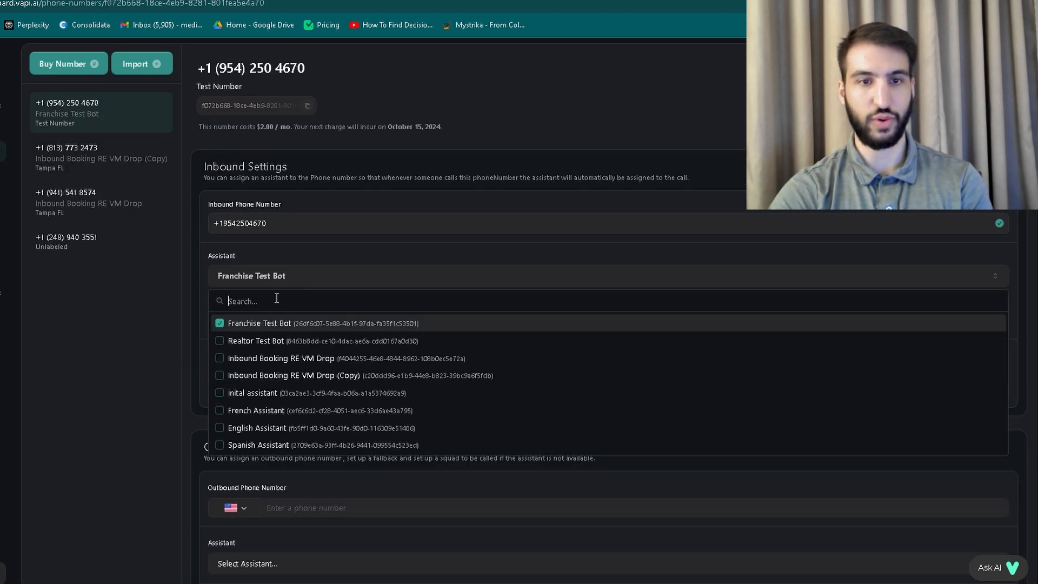
{"action": "left_click", "coordinate": [265, 327]}
{"action": "left_click", "coordinate": [271, 325]}
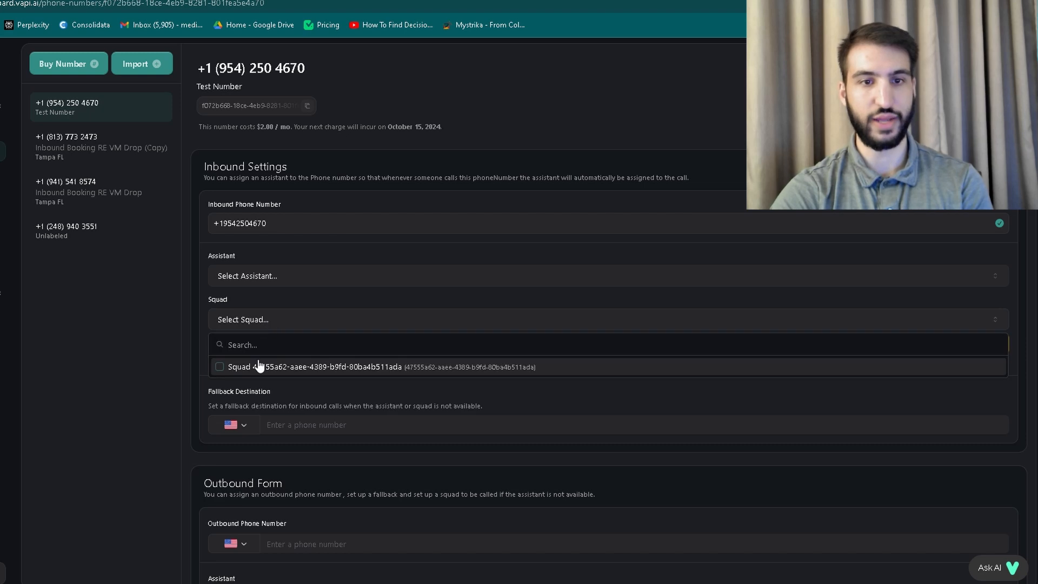
{"action": "left_click", "coordinate": [260, 363]}
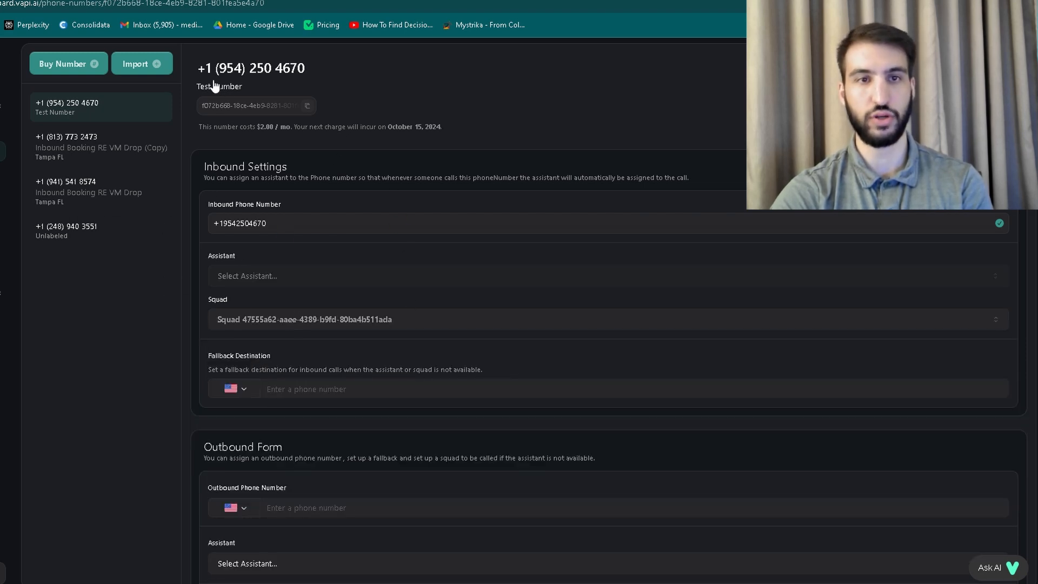
{"action": "left_click_drag", "start_coordinate": [198, 67], "coordinate": [402, 70]}
{"action": "left_click", "coordinate": [381, 81]}
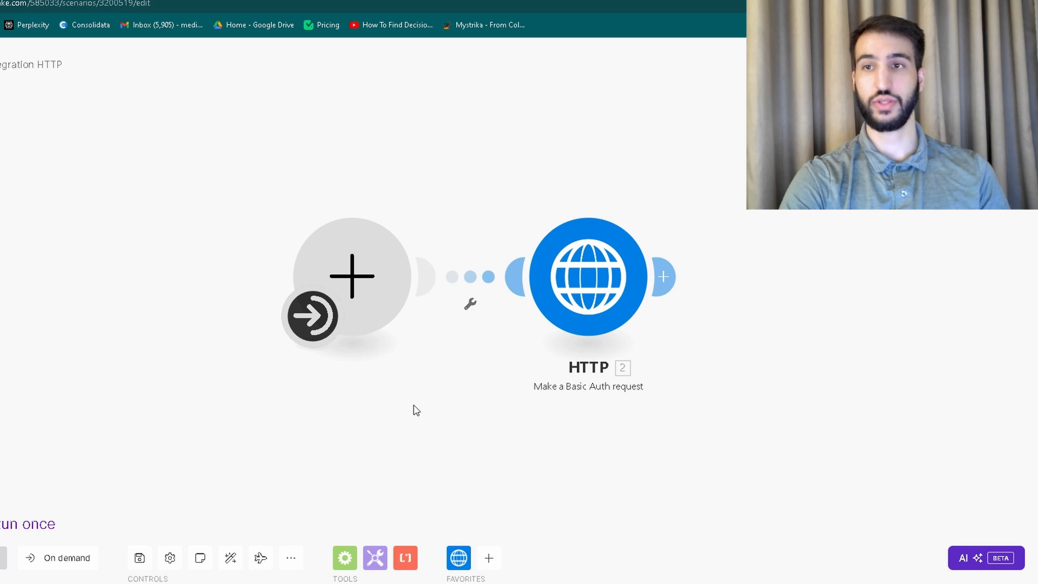
In the Make scenario, open the HTTP module and examine its URL, method, authorization header and request content, including the squadId.
{"action": "left_click", "coordinate": [581, 308]}
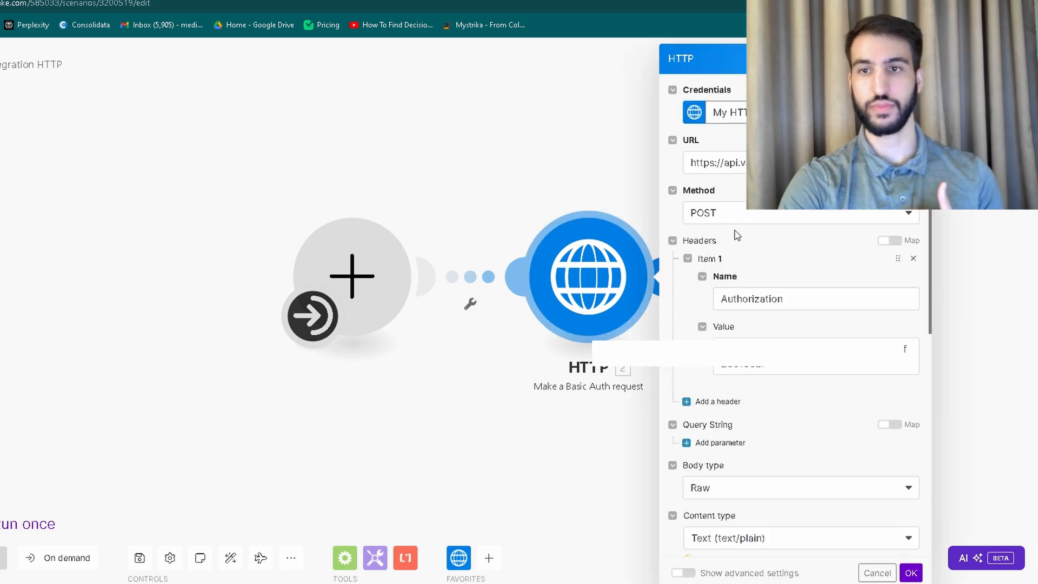
{"action": "left_click_drag", "start_coordinate": [537, 166], "coordinate": [278, 181]}
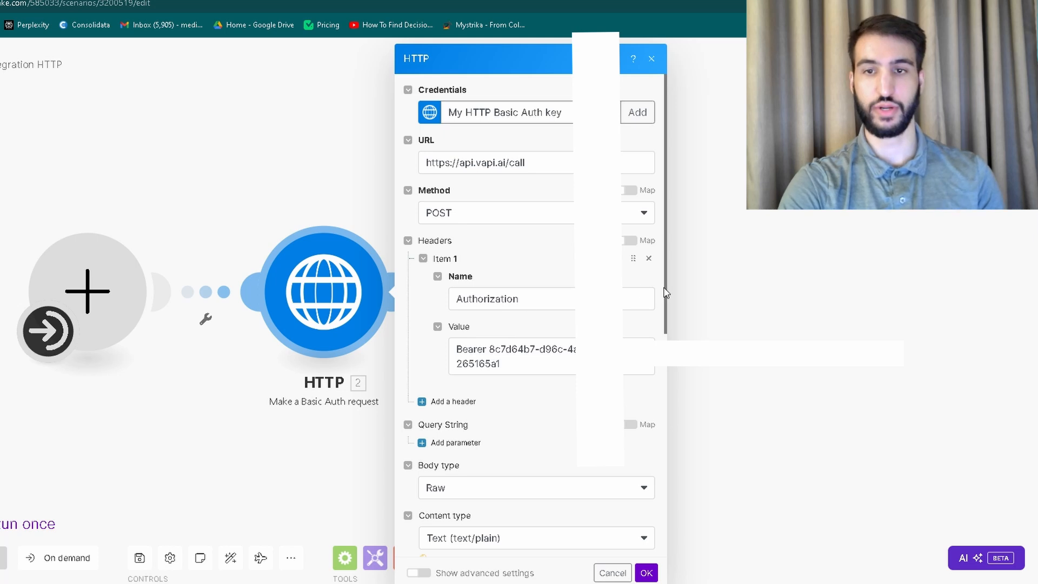
{"action": "left_click_drag", "start_coordinate": [665, 285], "coordinate": [657, 499]}
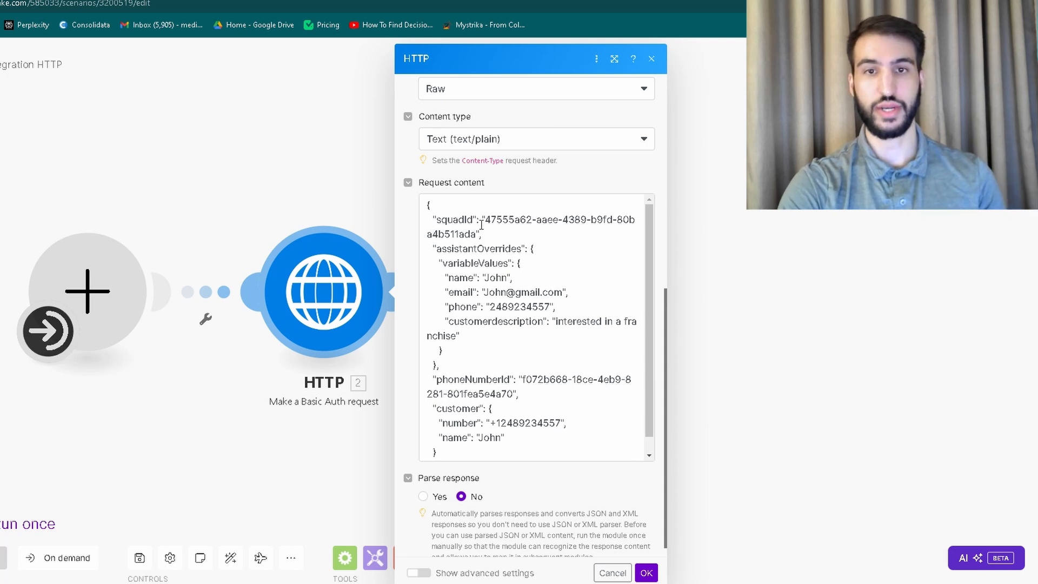
{"action": "left_click_drag", "start_coordinate": [490, 220], "coordinate": [469, 237]}
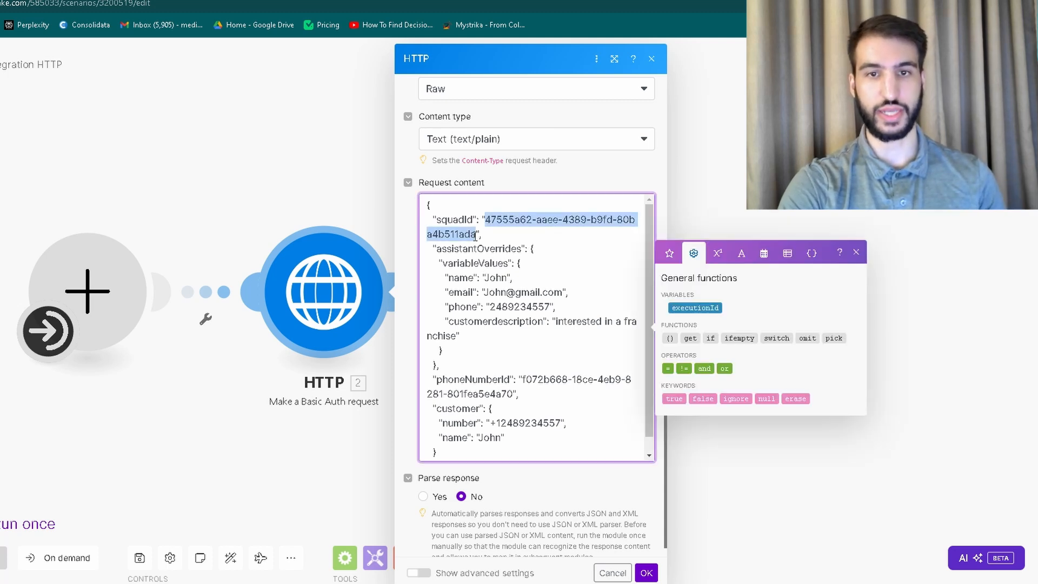
{"action": "left_click", "coordinate": [461, 221]}
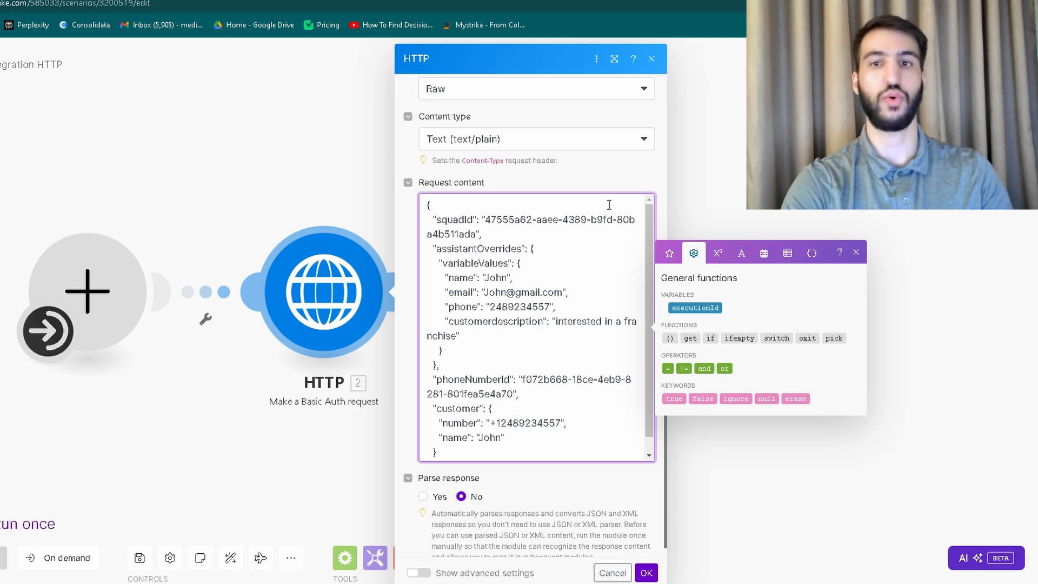
{"action": "scroll", "coordinate": [649, 232], "scroll_direction": "down", "scroll_amount": 1}
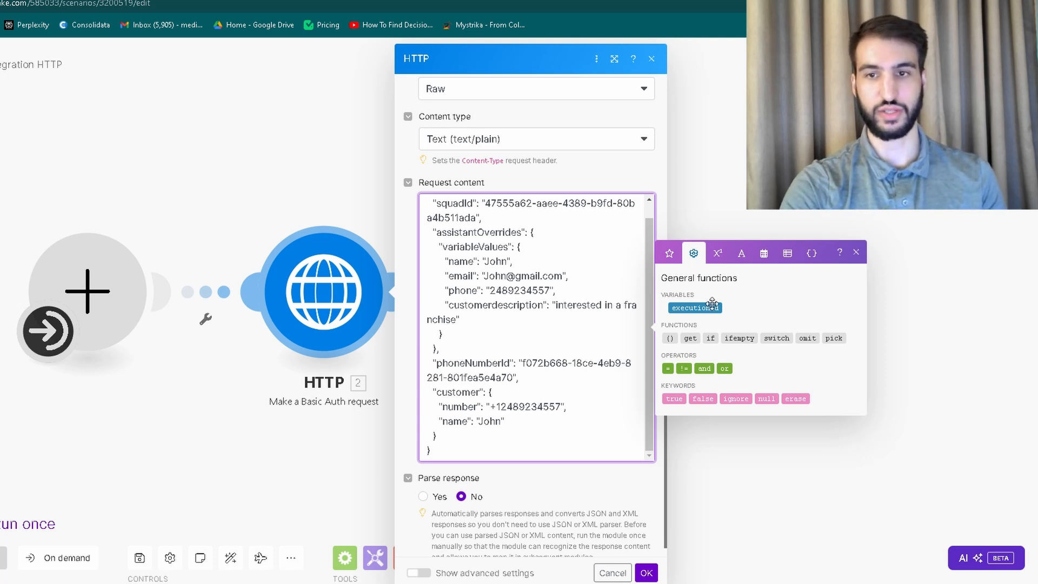
{"action": "left_click", "coordinate": [689, 338]}
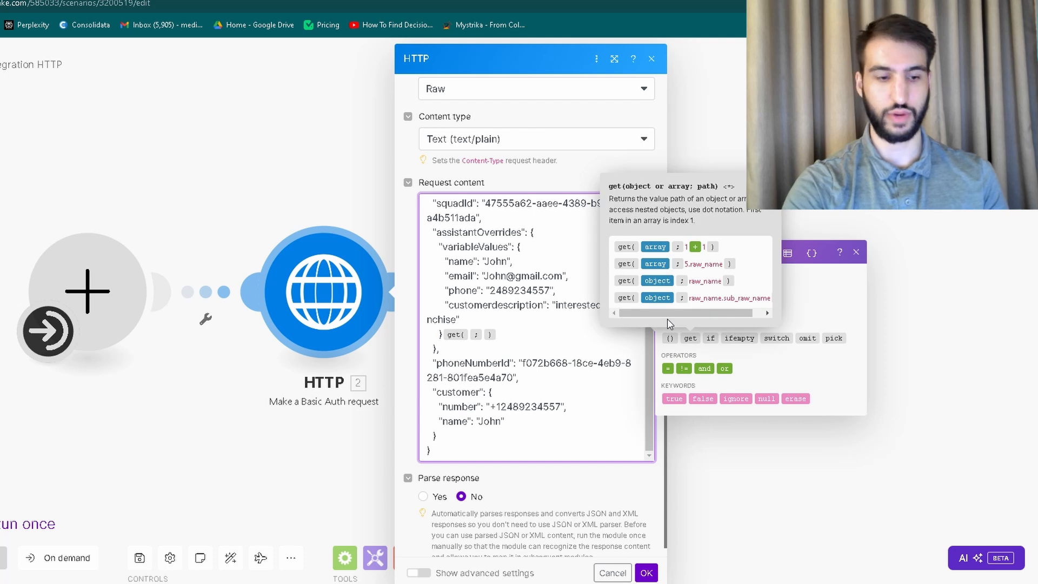
{"action": "key", "text": "BackSpace"}
{"action": "key", "text": "BackSpace"}
{"action": "key", "text": "BackSpace"}
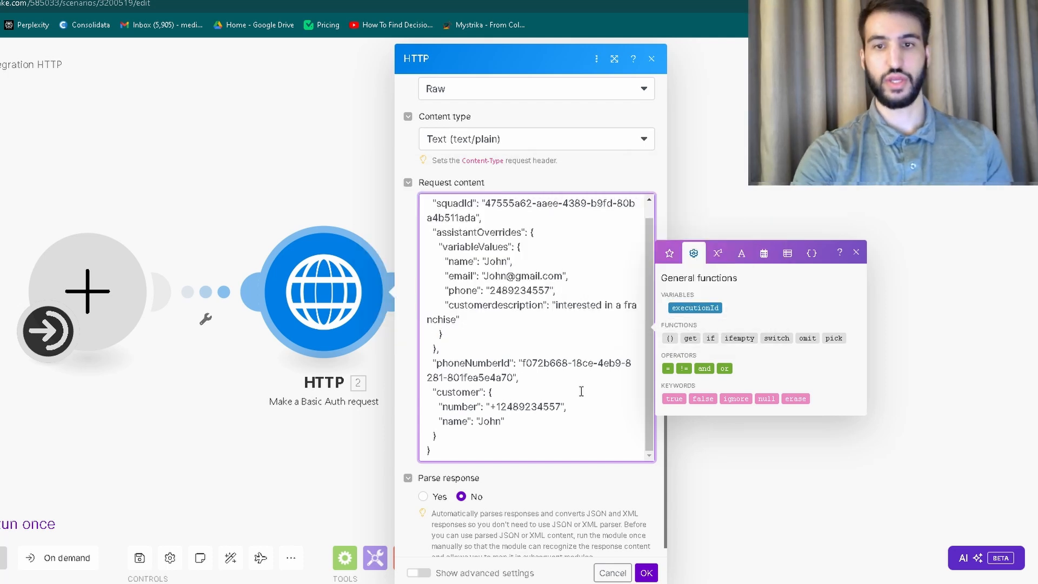
Confirm the HTTP module's settings, run only this module to place the outbound squad call, and inspect the response data.
{"action": "left_click", "coordinate": [556, 491]}
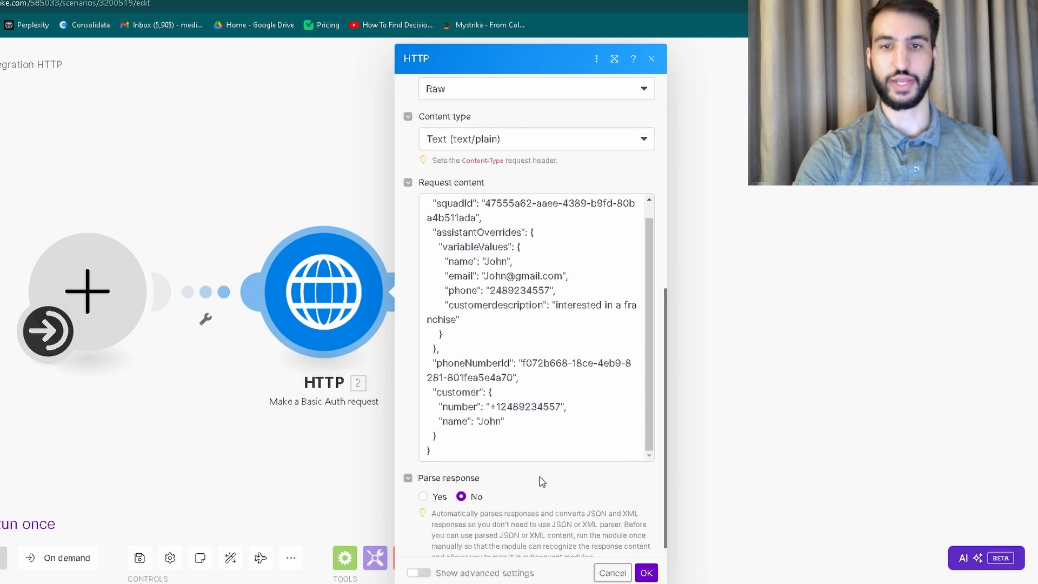
{"action": "left_click", "coordinate": [646, 573]}
{"action": "right_click", "coordinate": [324, 320]}
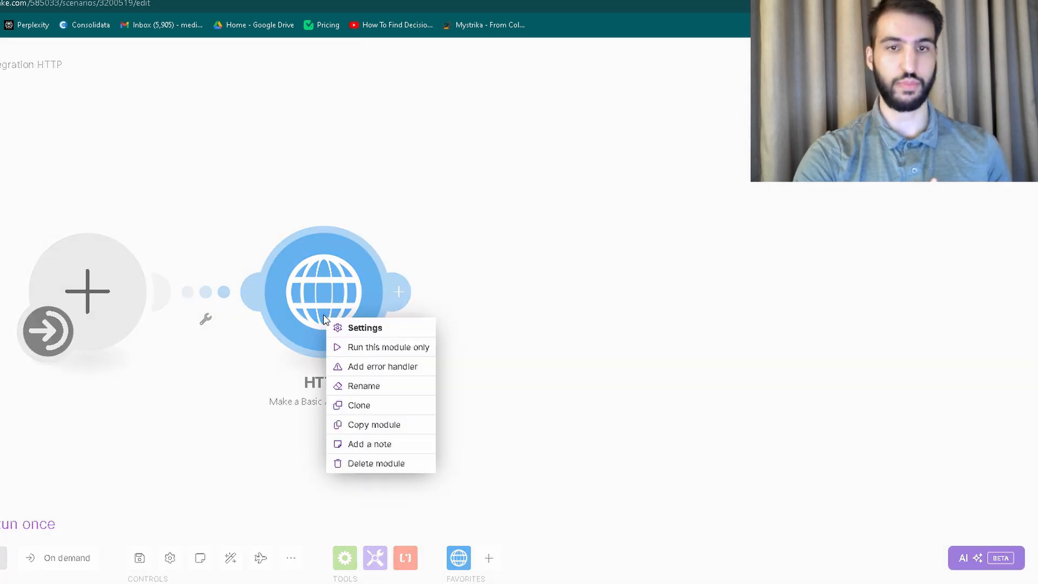
{"action": "left_click", "coordinate": [356, 346]}
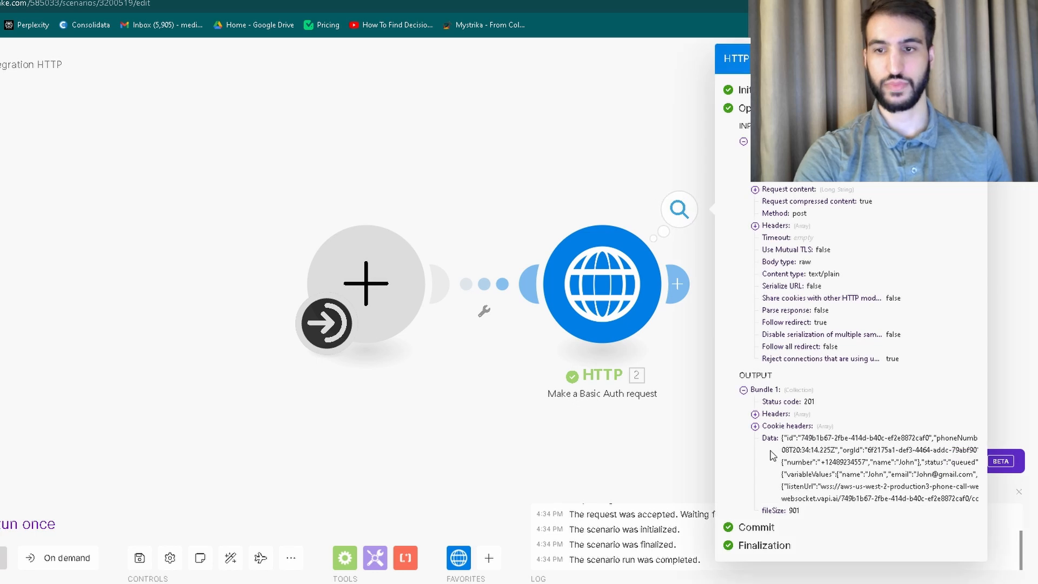
{"action": "left_click_drag", "start_coordinate": [782, 441], "coordinate": [919, 494]}
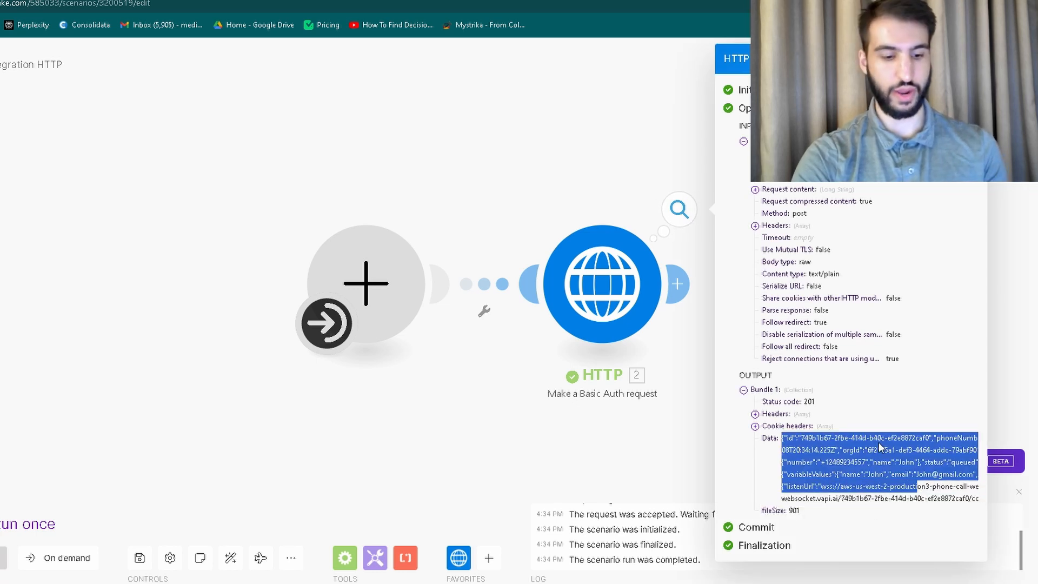